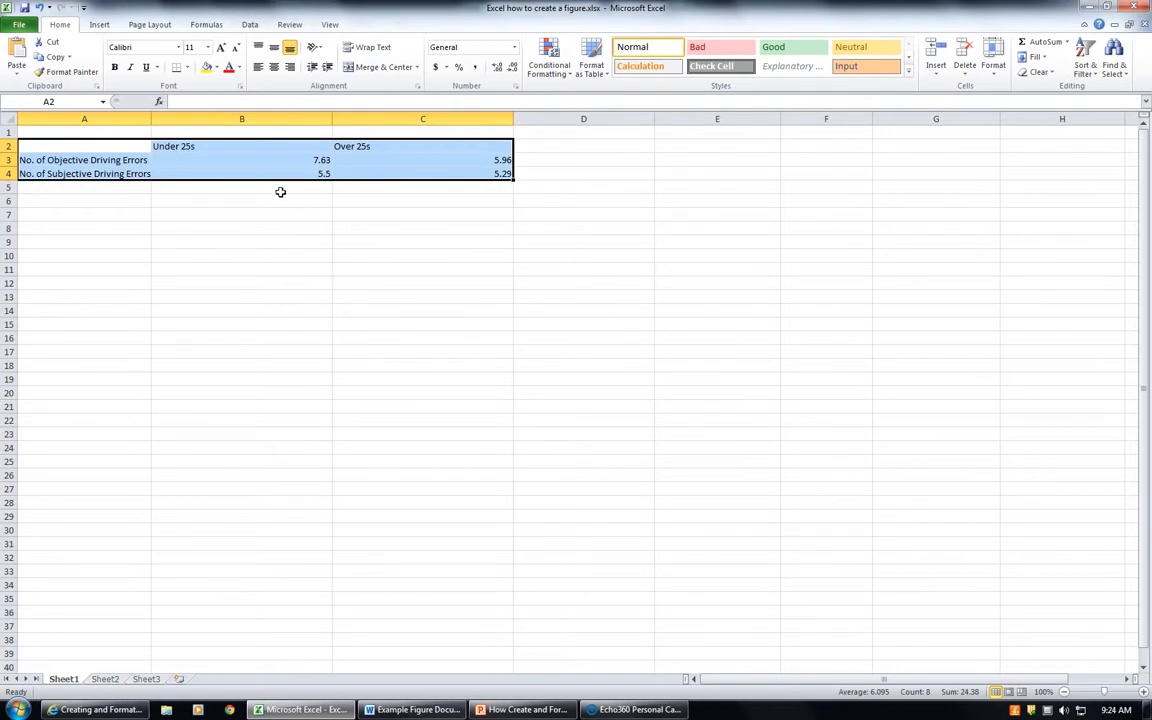
# - Insert a 2-D clustered column chart from the selected driving error data and place it just below the table
pyautogui.click(97, 26)
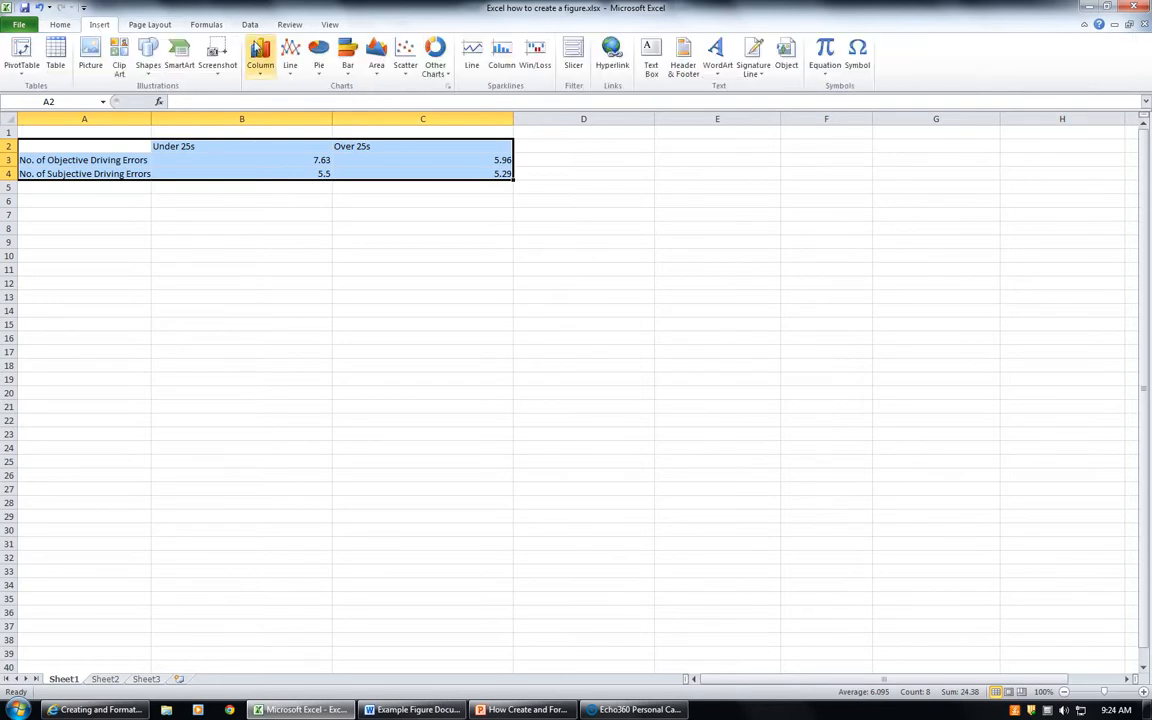
pyautogui.click(261, 62)
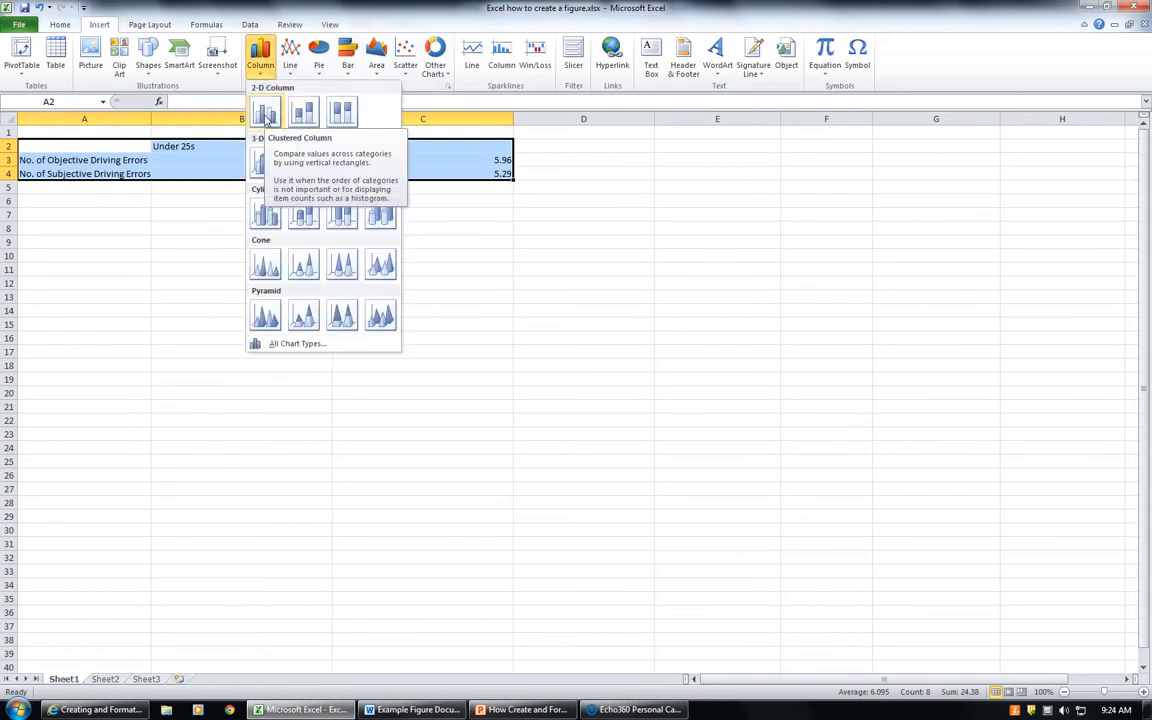
pyautogui.click(265, 116)
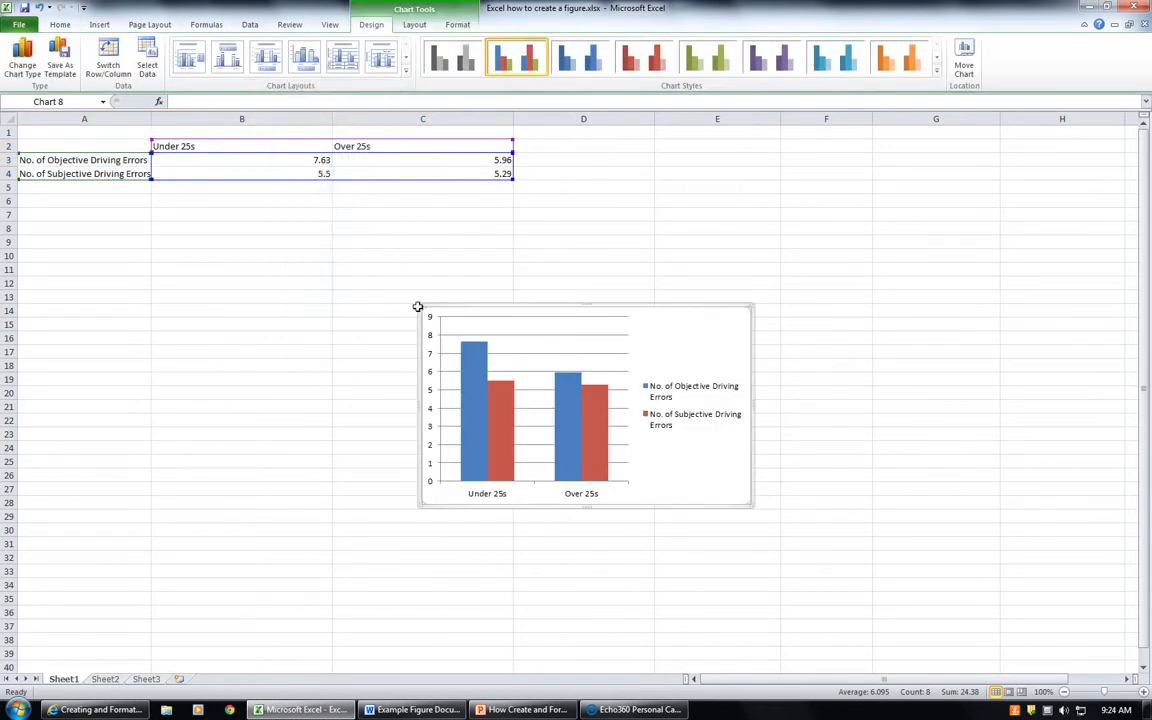
pyautogui.moveTo(518, 309); pyautogui.dragTo(221, 208)
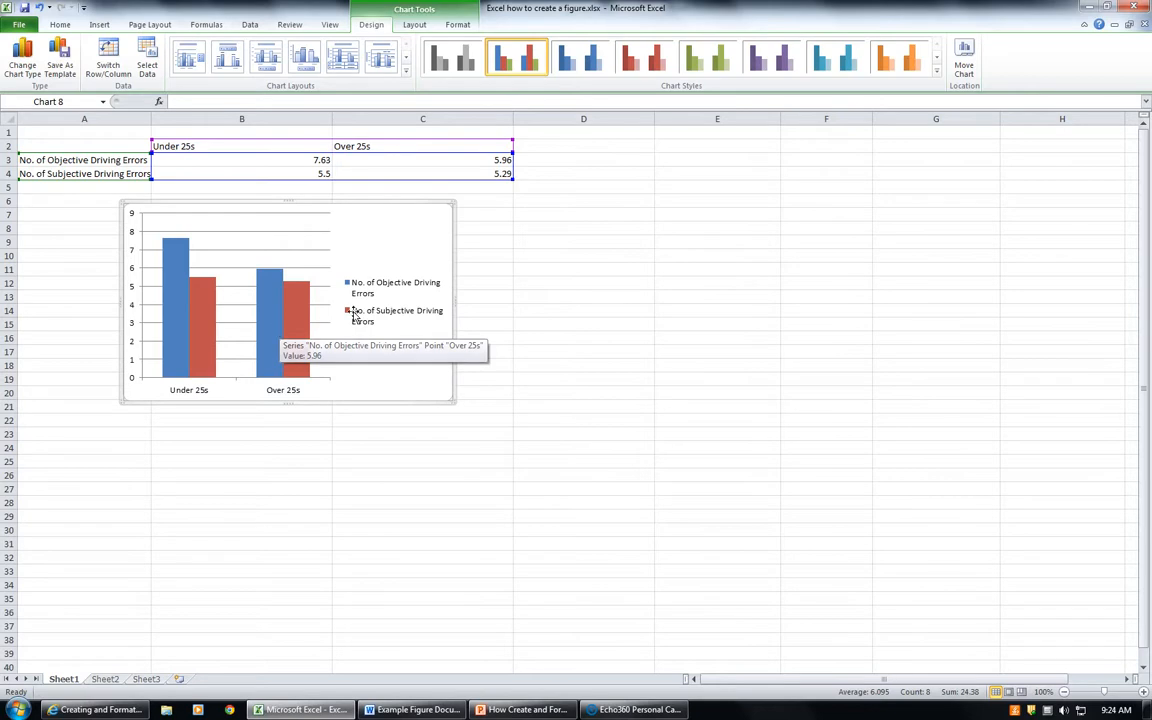
# - Give the No. of Objective Driving Errors legend entry and its columns a solid black border
pyautogui.click(300, 319)
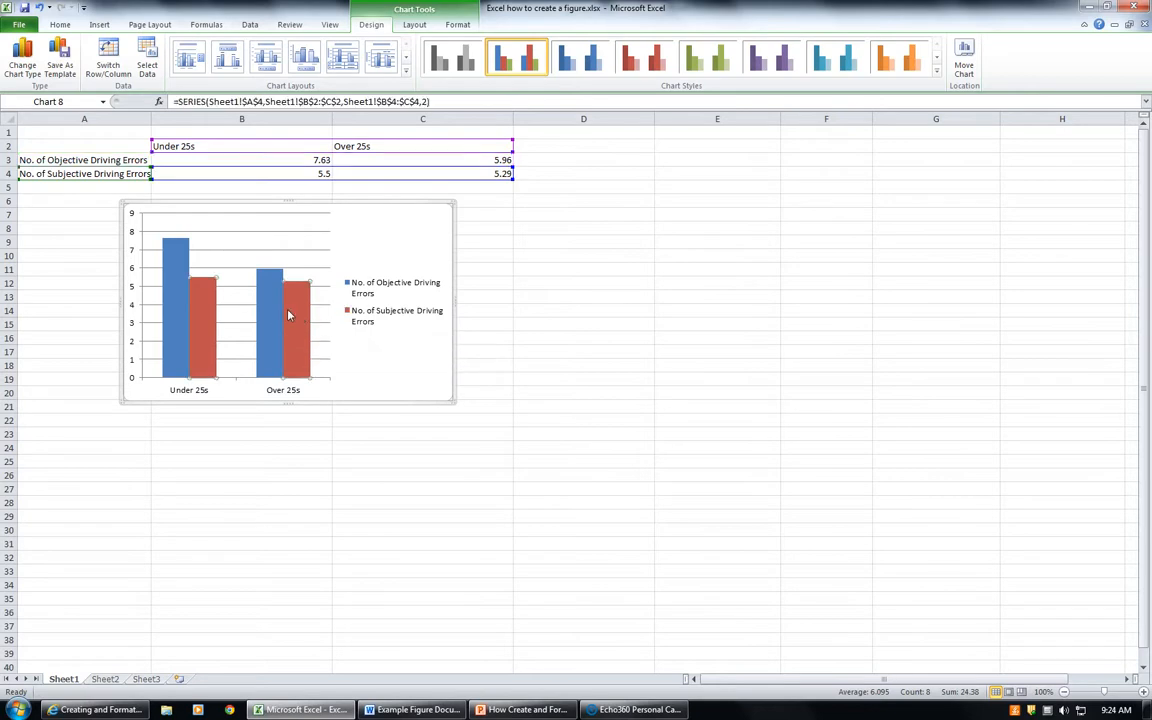
pyautogui.click(274, 315)
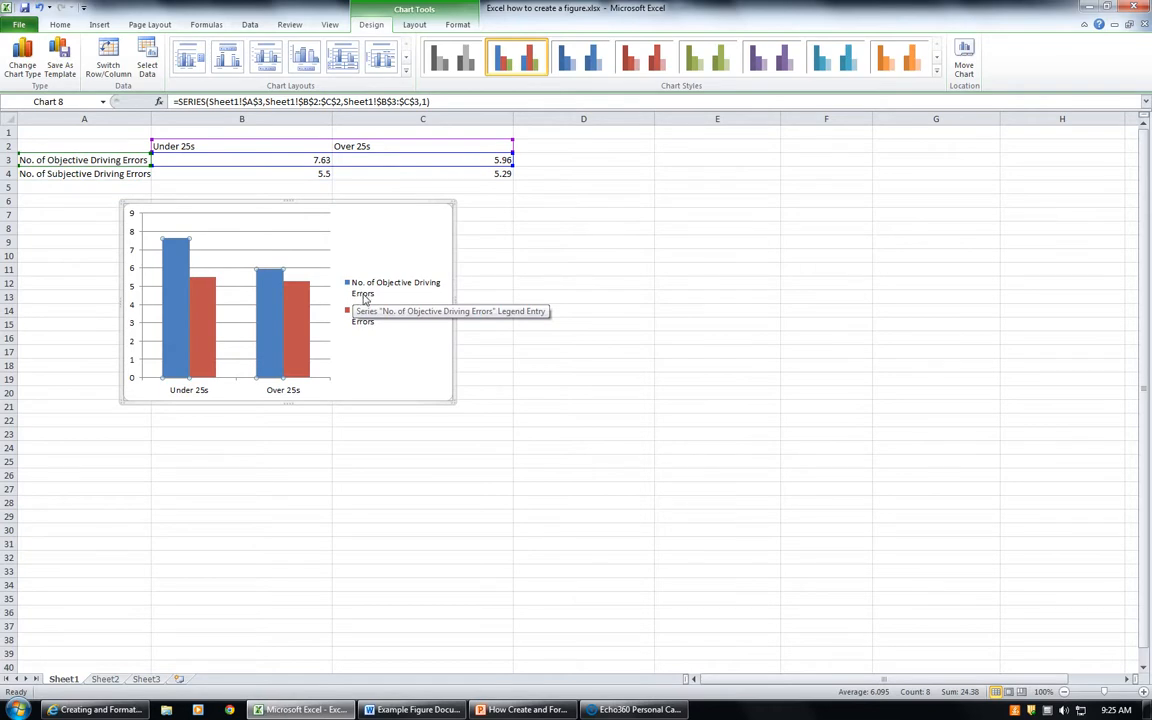
pyautogui.click(365, 300)
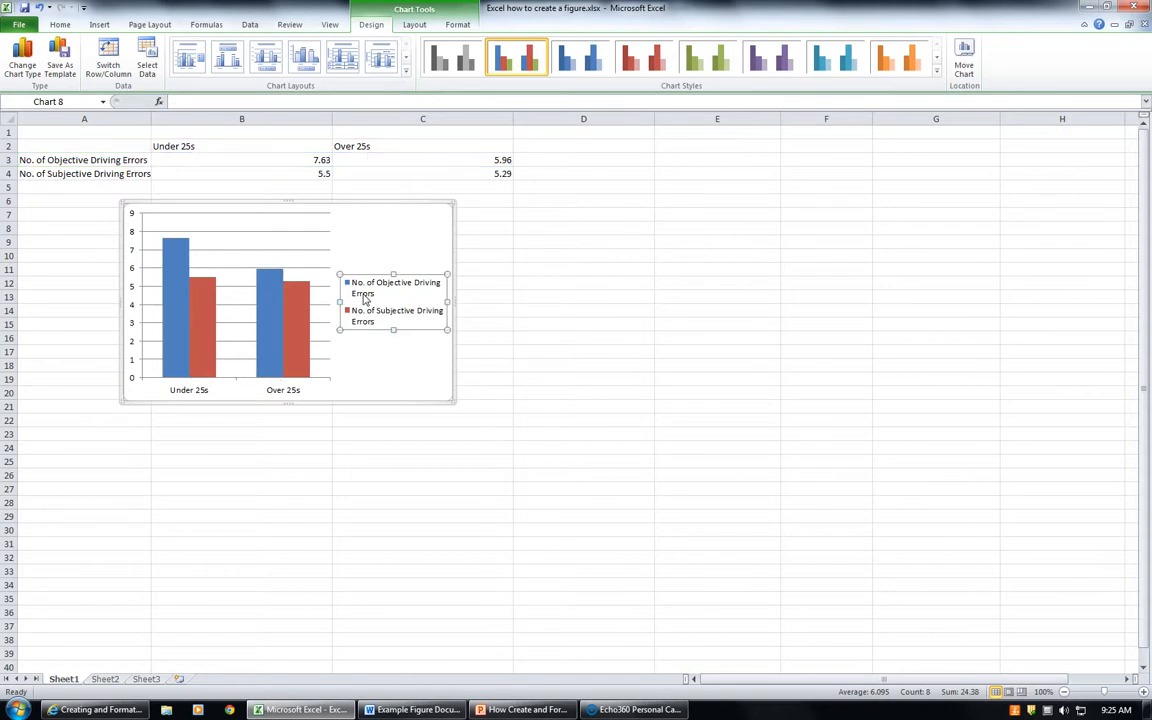
pyautogui.doubleClick(365, 296)
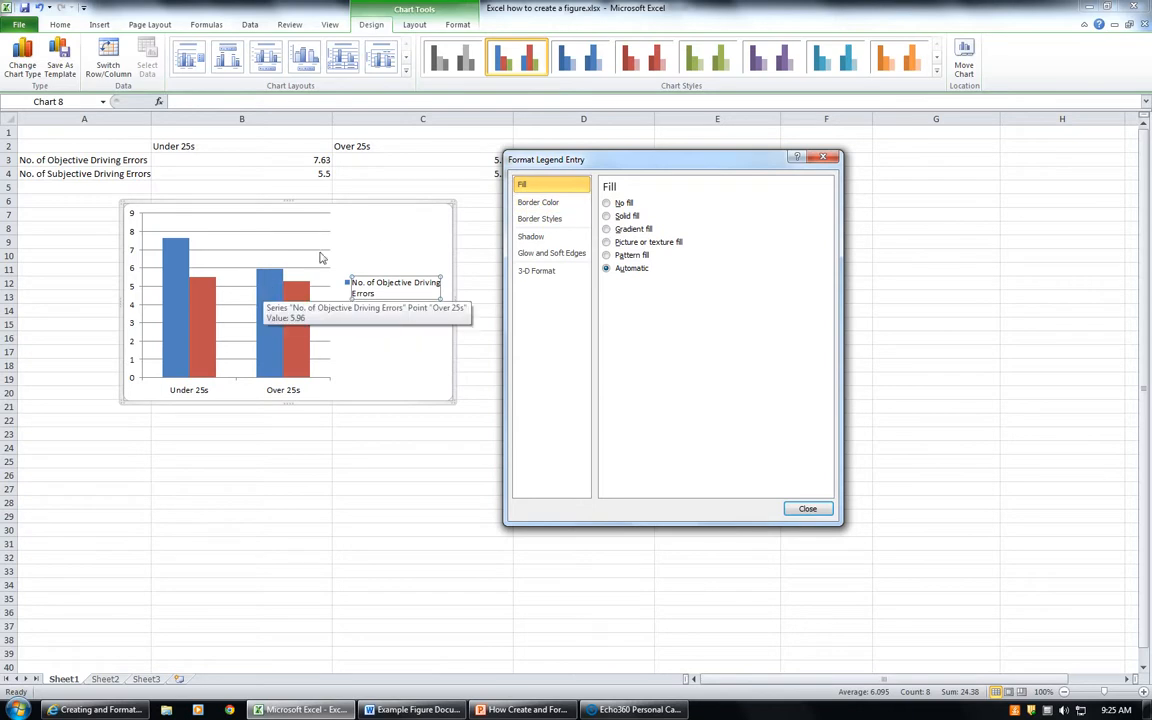
pyautogui.click(543, 204)
pyautogui.click(607, 217)
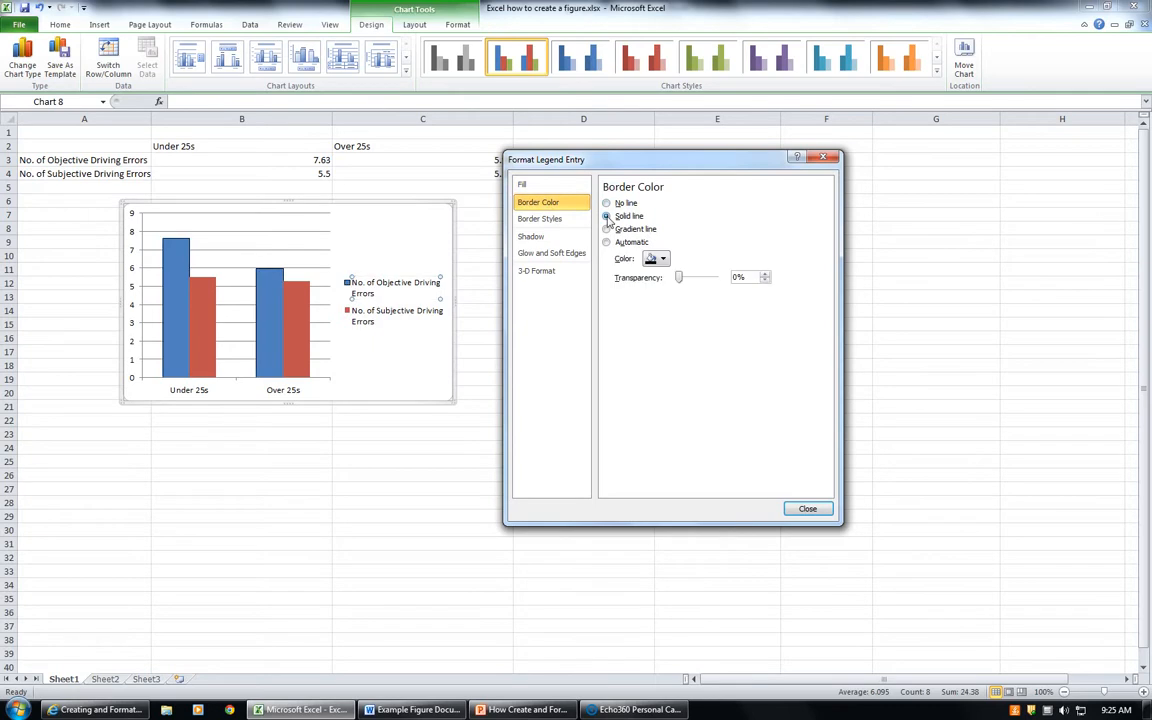
pyautogui.click(657, 259)
pyautogui.click(659, 289)
# - Fill the No. of Objective Driving Errors columns with solid white
pyautogui.click(527, 188)
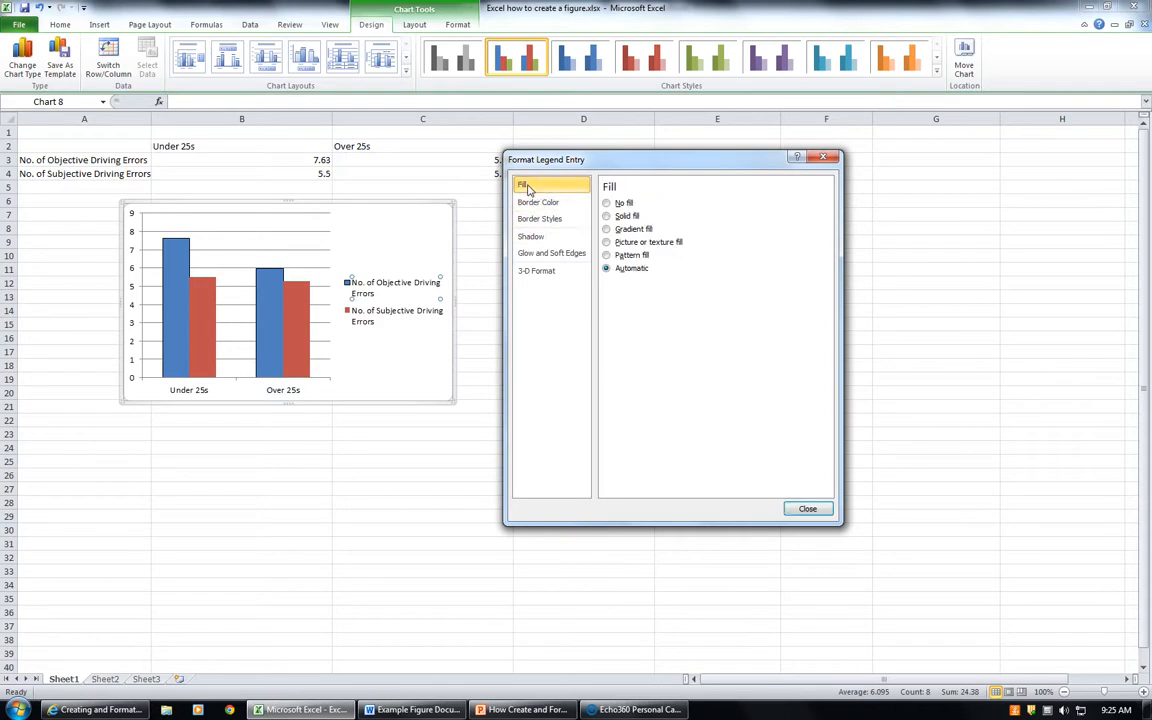
pyautogui.click(626, 217)
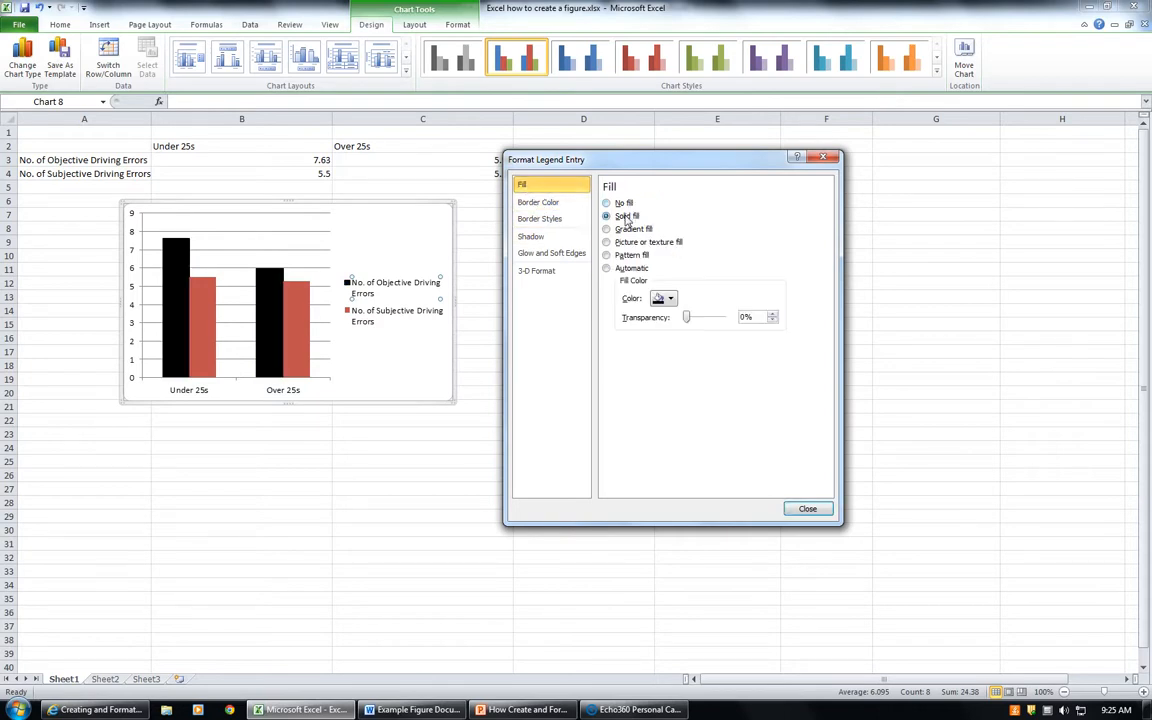
pyautogui.click(670, 299)
pyautogui.click(659, 330)
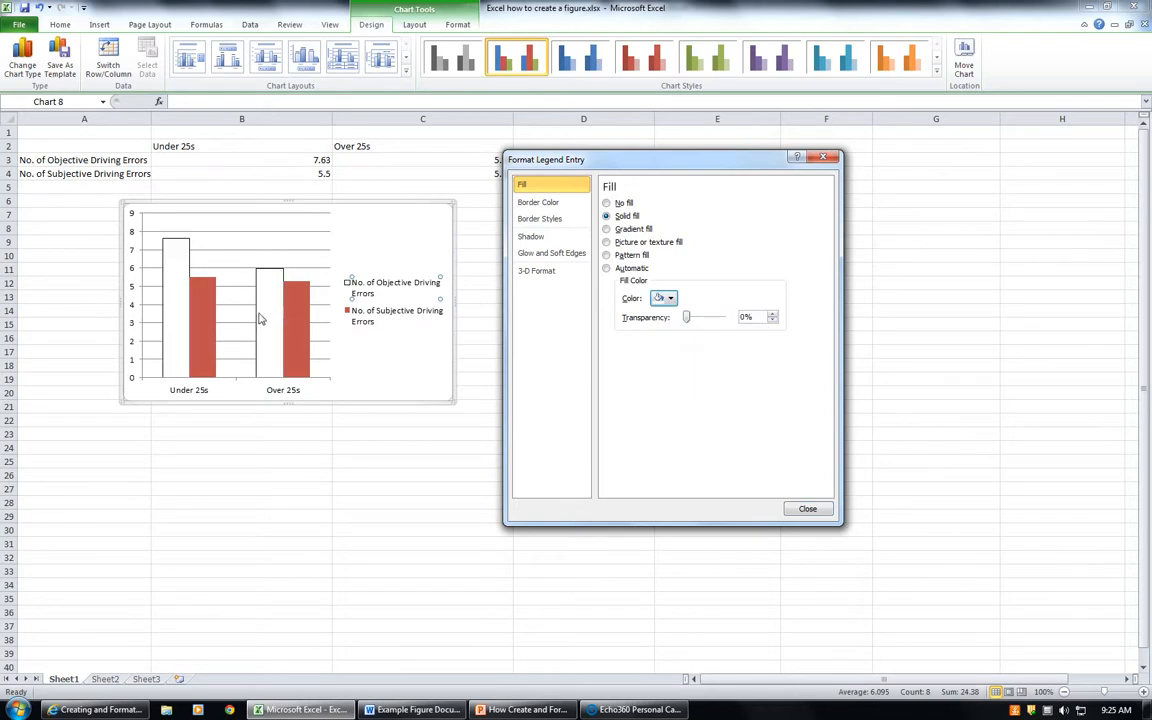
# - Give the No. of Subjective Driving Errors legend entry and its columns a solid black border
pyautogui.click(363, 325)
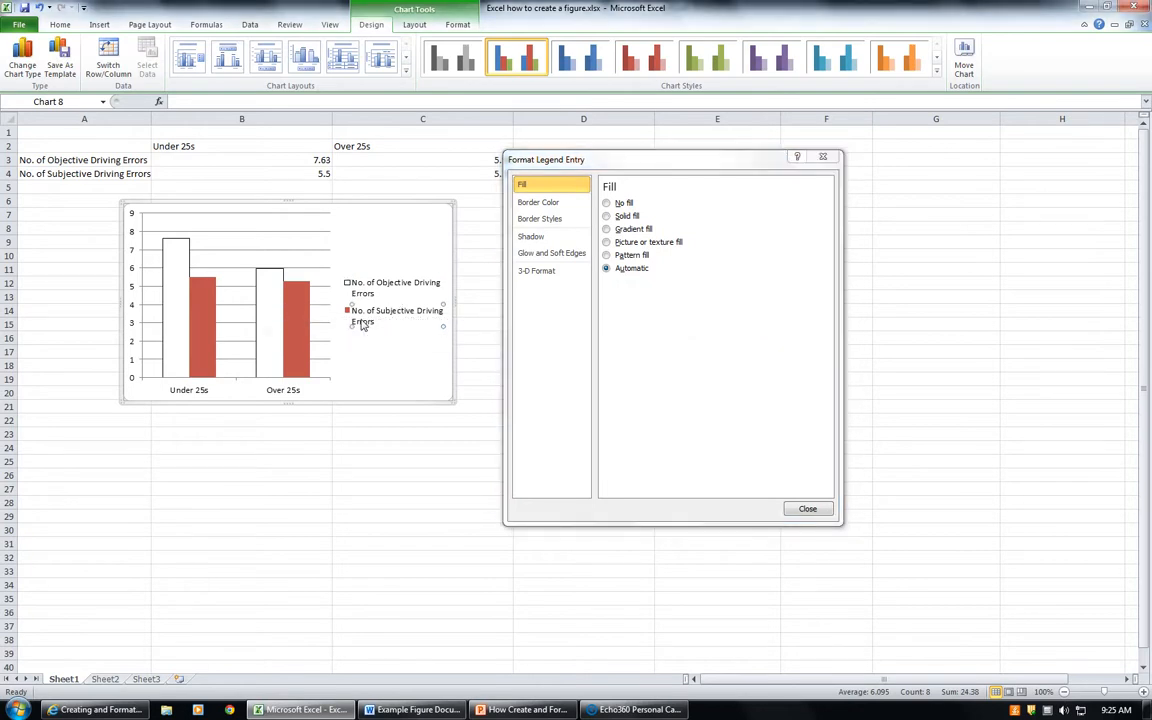
pyautogui.click(541, 204)
pyautogui.click(606, 216)
pyautogui.click(655, 260)
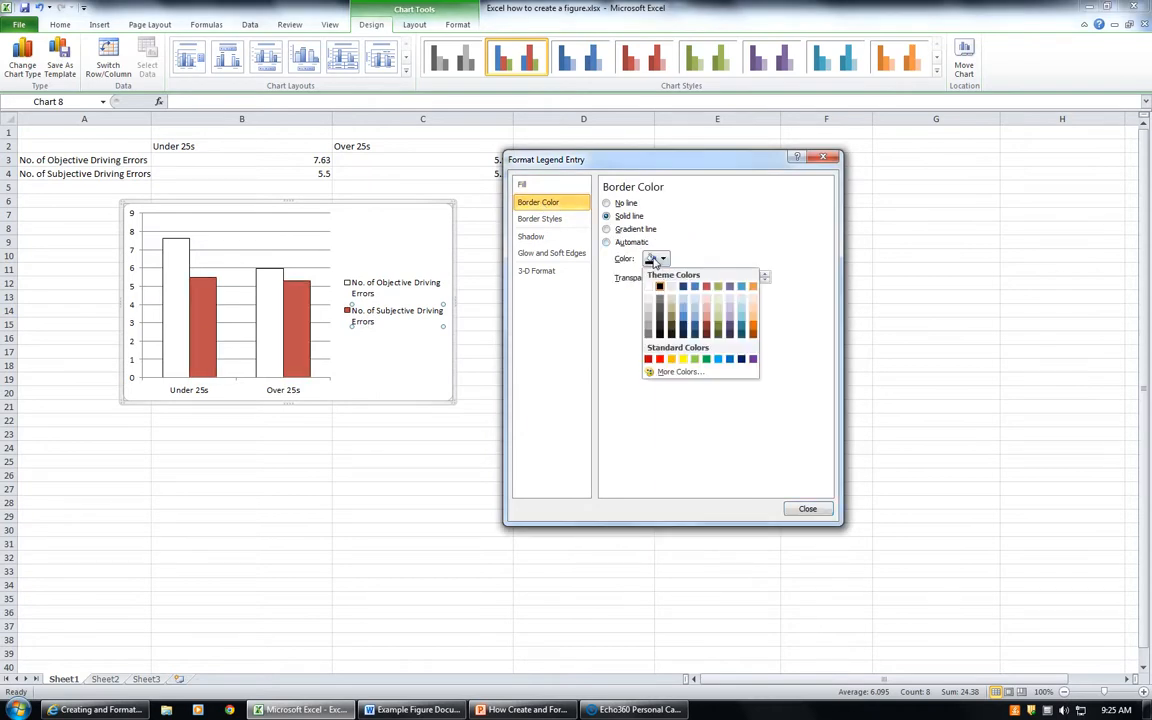
# - Fill the No. of Subjective Driving Errors columns with solid black
pyautogui.click(521, 184)
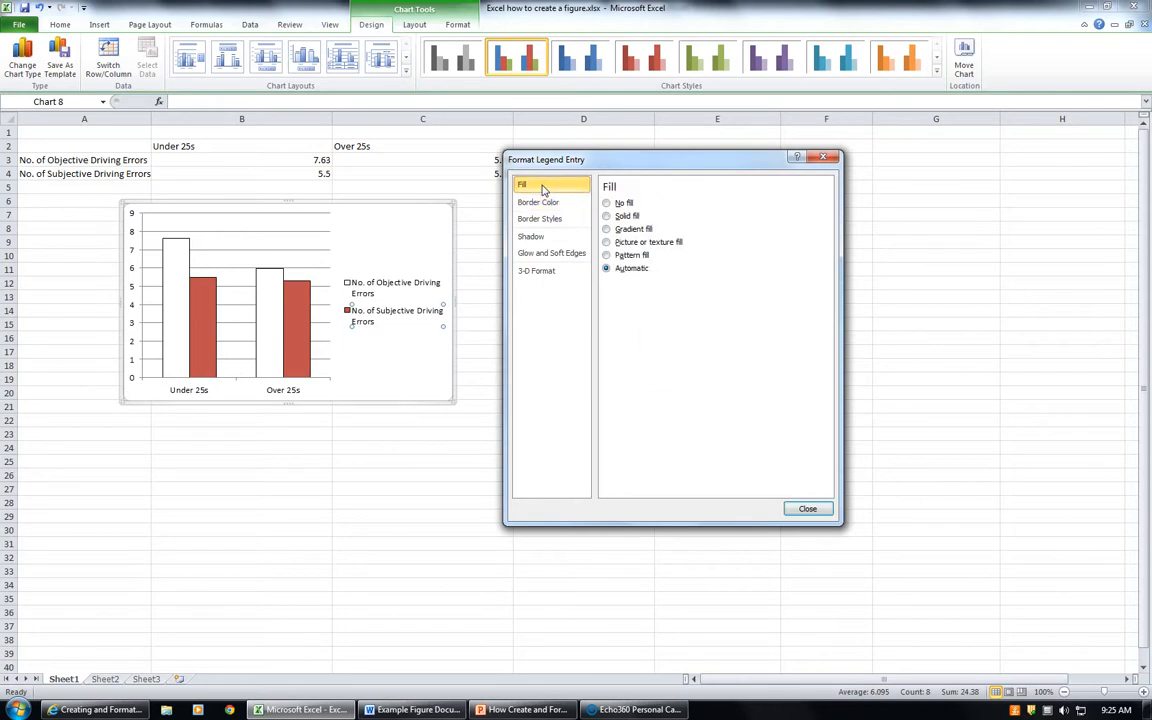
pyautogui.click(606, 216)
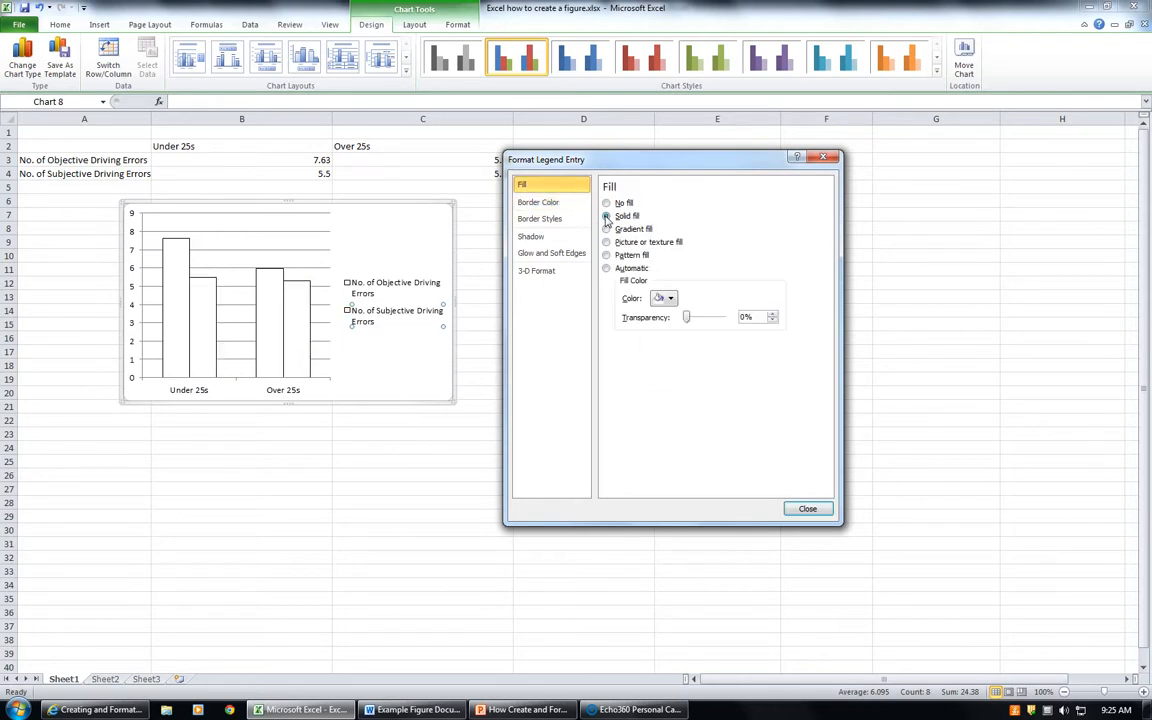
pyautogui.click(665, 298)
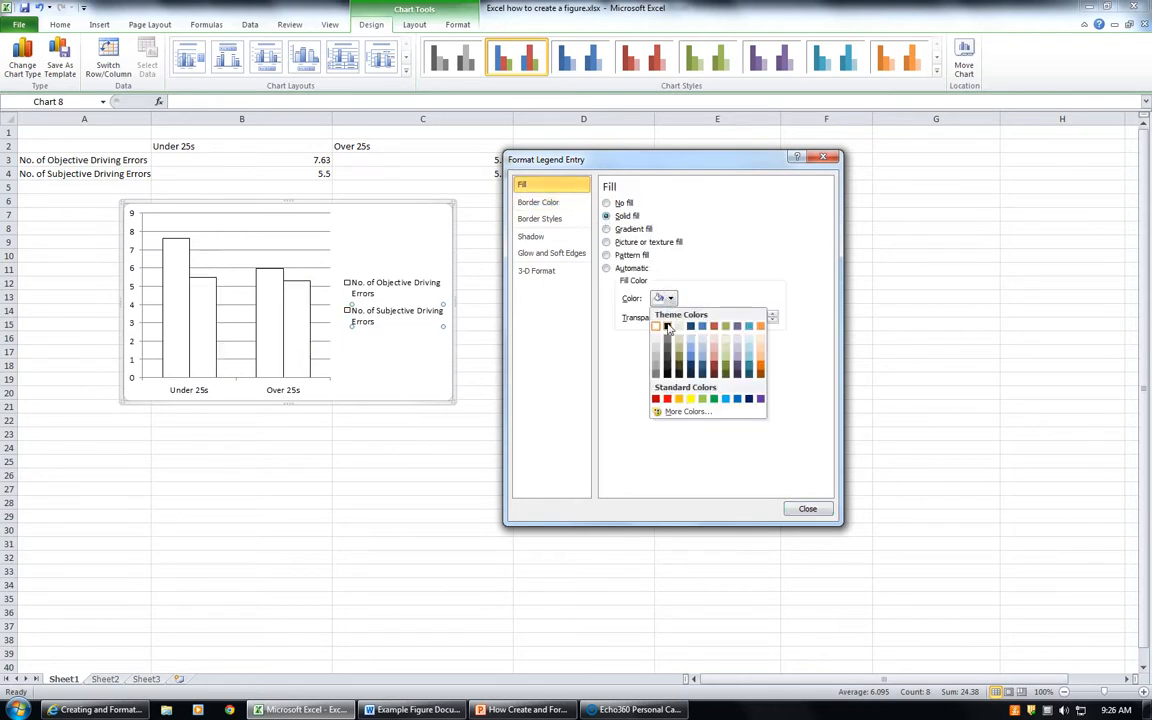
pyautogui.click(667, 328)
pyautogui.click(665, 298)
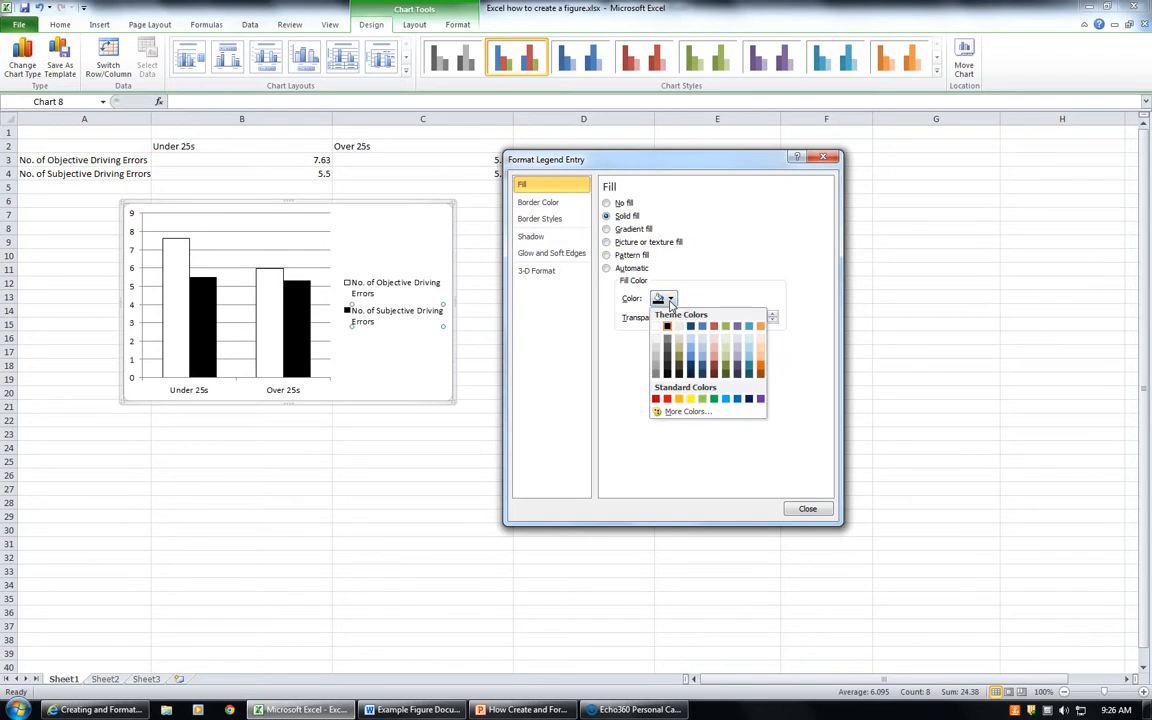
pyautogui.click(667, 343)
pyautogui.click(665, 298)
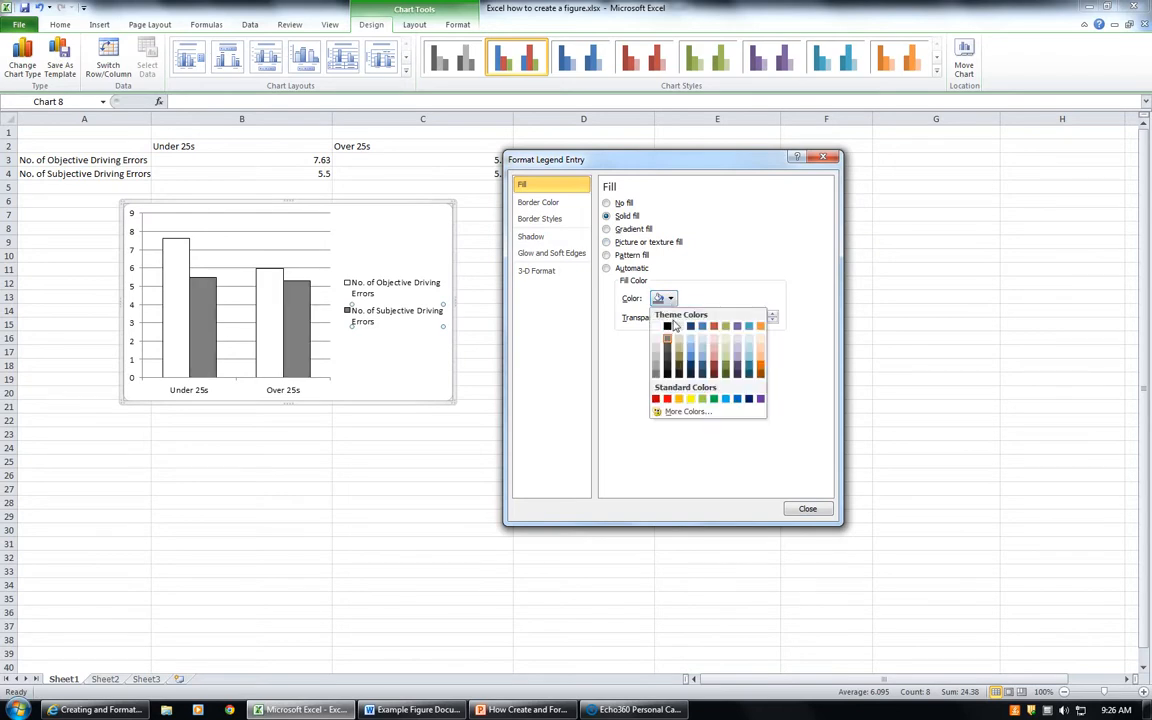
pyautogui.click(667, 327)
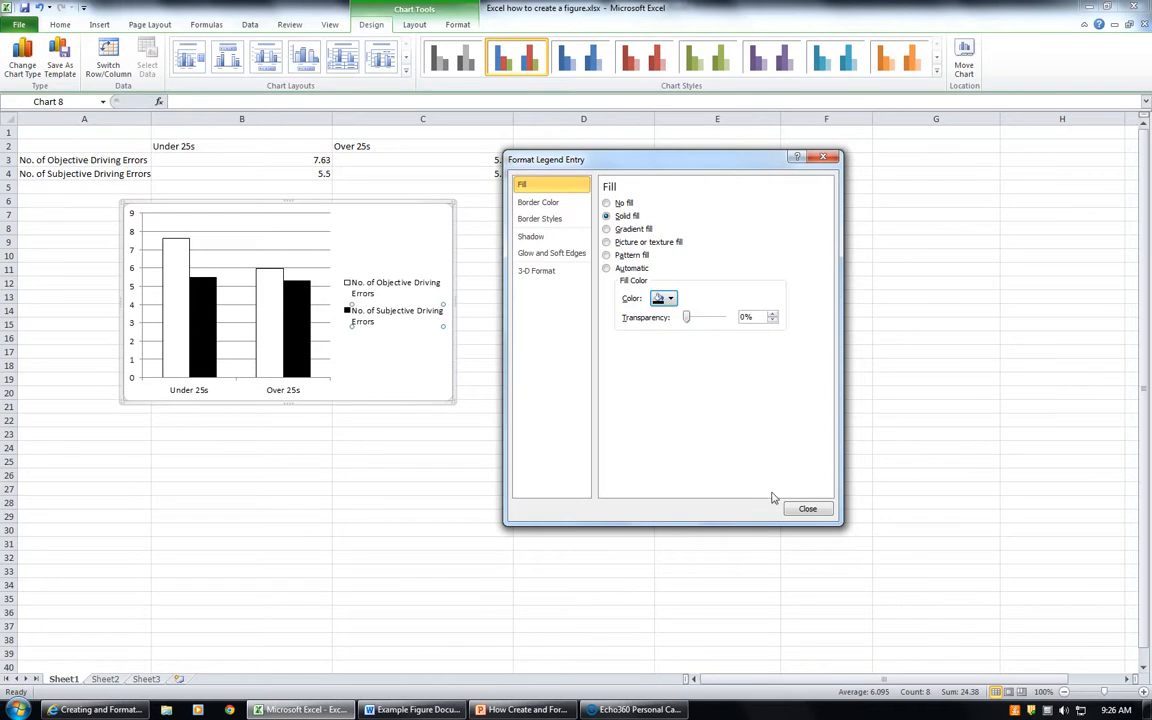
# - Close the legend entry formatting and remove the chart's primary horizontal gridlines
pyautogui.click(804, 510)
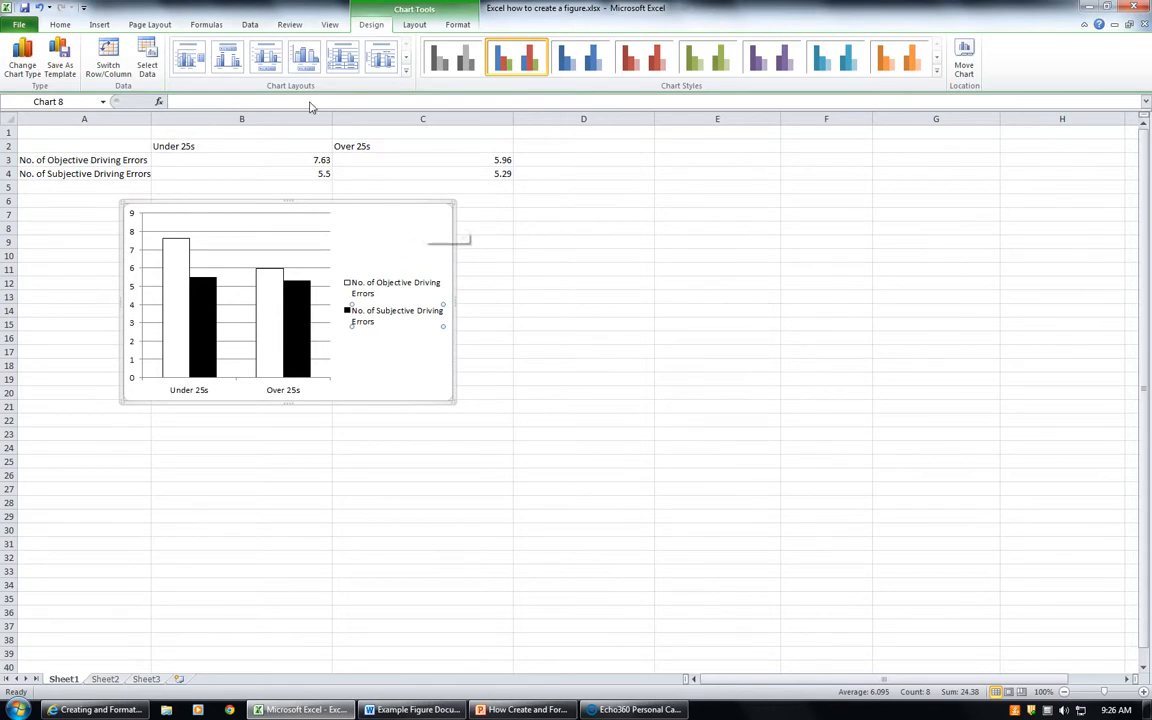
pyautogui.click(415, 25)
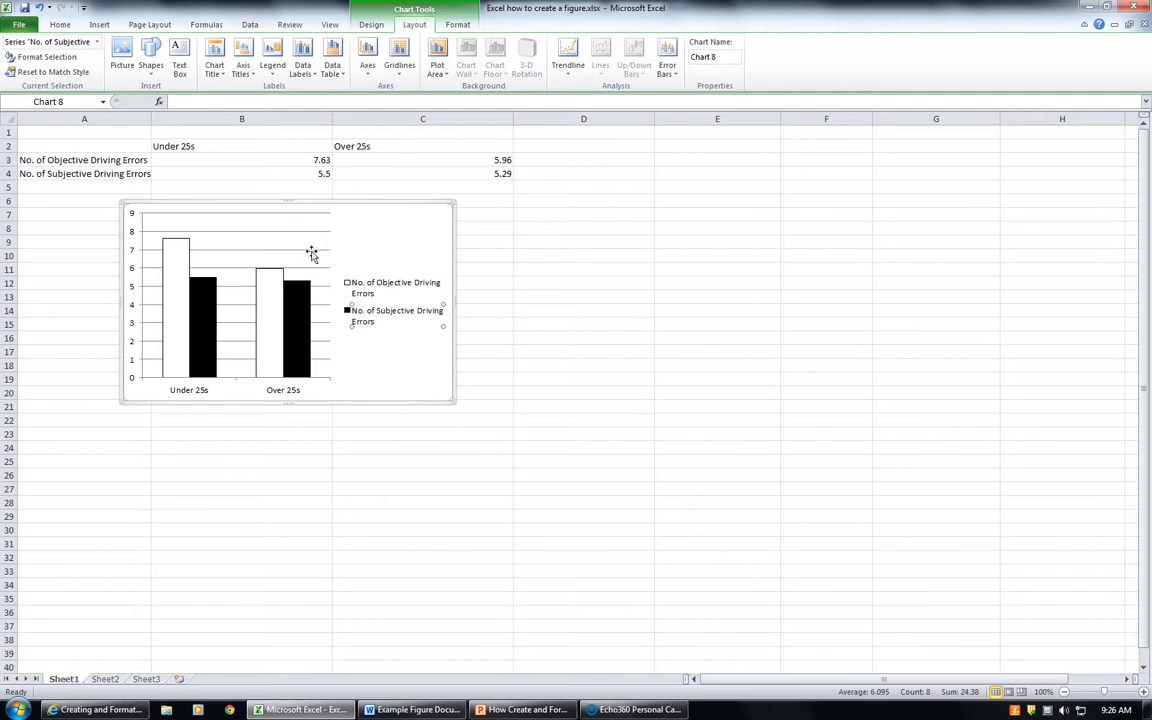
pyautogui.click(404, 78)
pyautogui.moveTo(463, 90)
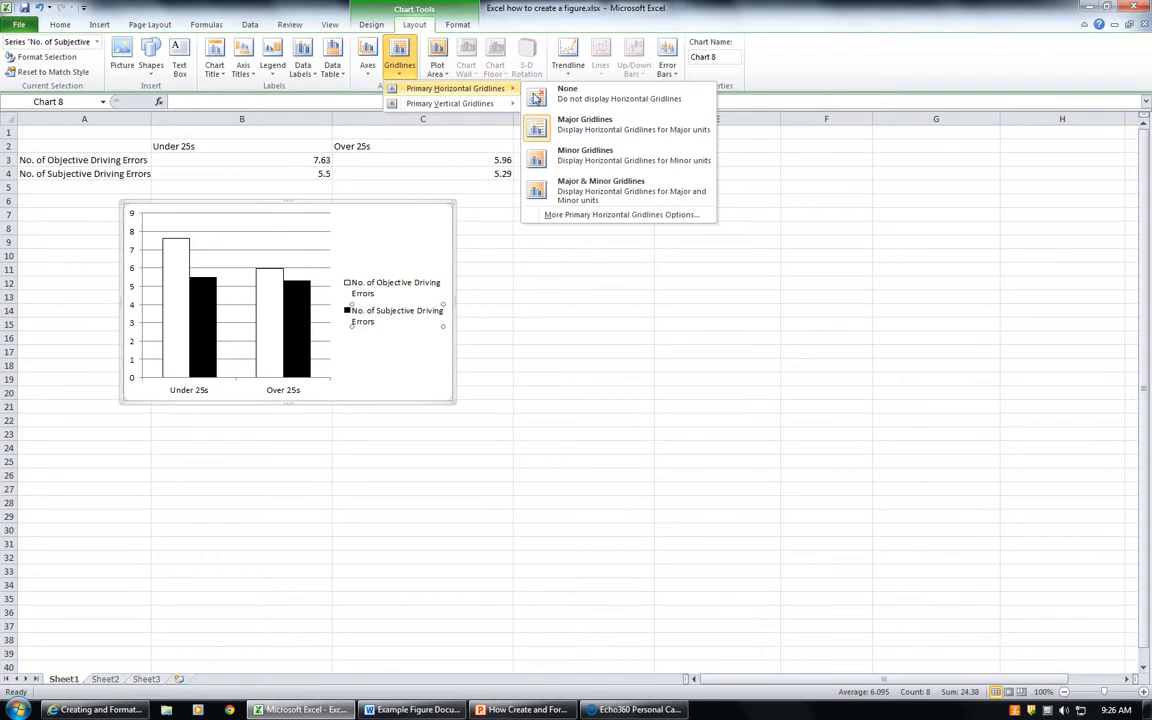
pyautogui.click(549, 98)
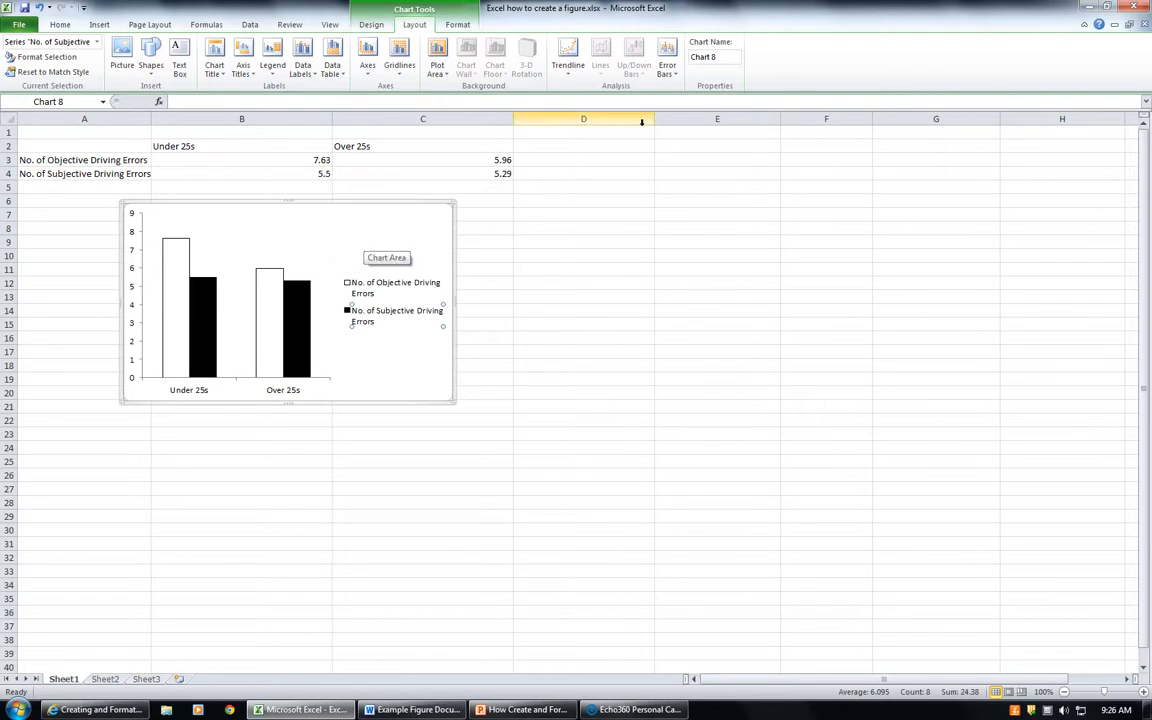
# - Add error bars with the default settings to the No. of Objective Driving Errors series
pyautogui.click(670, 74)
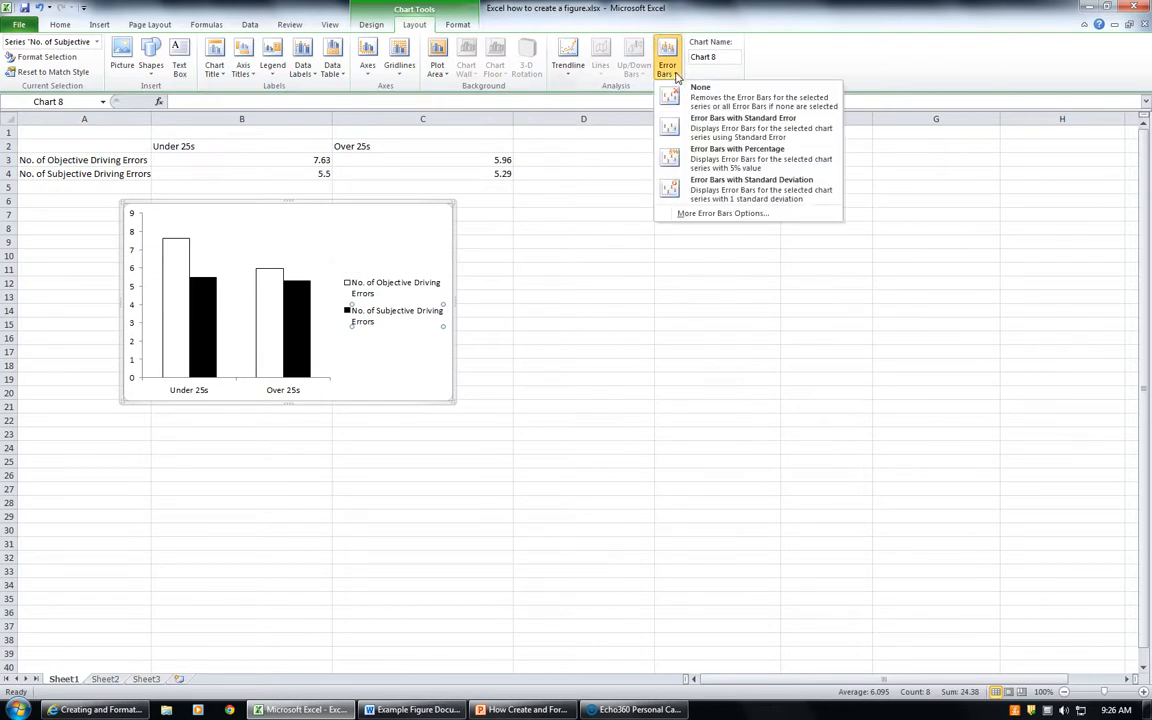
pyautogui.click(768, 217)
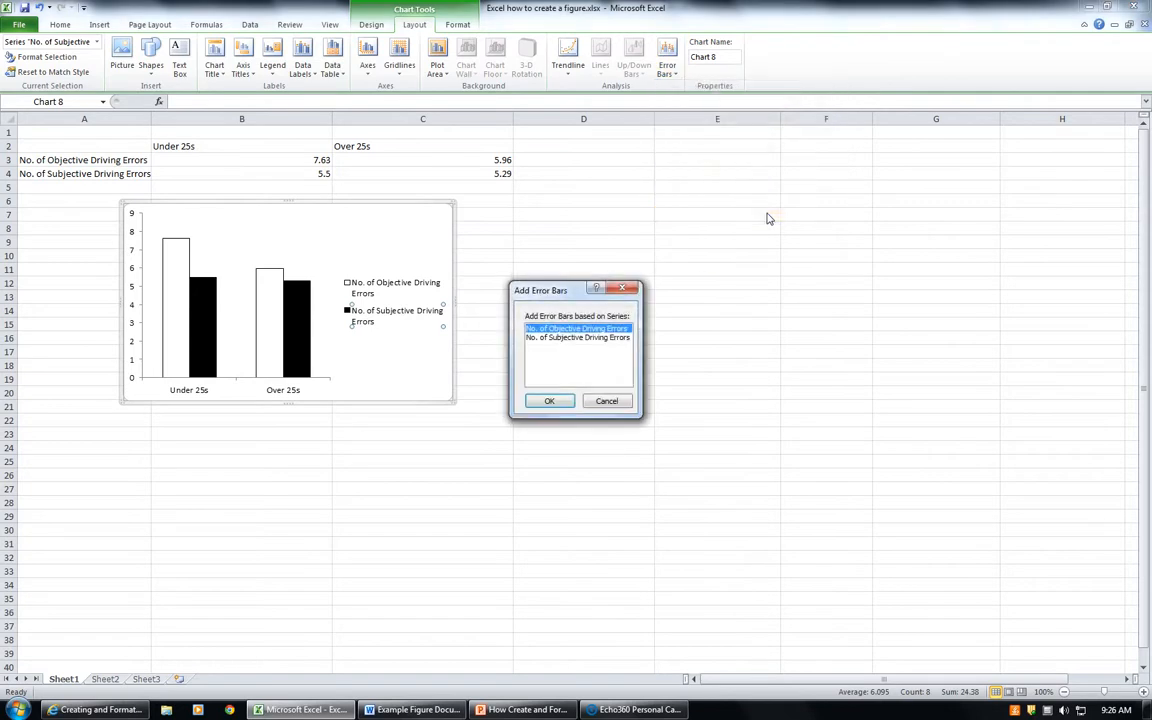
pyautogui.click(545, 400)
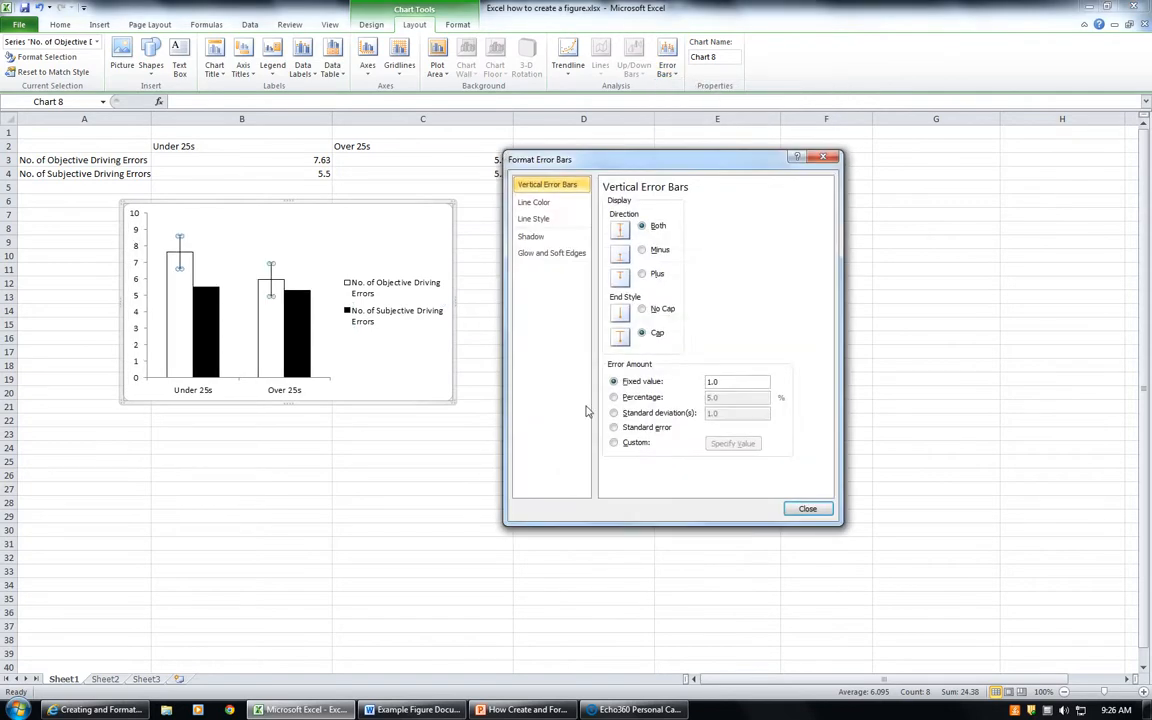
pyautogui.click(808, 510)
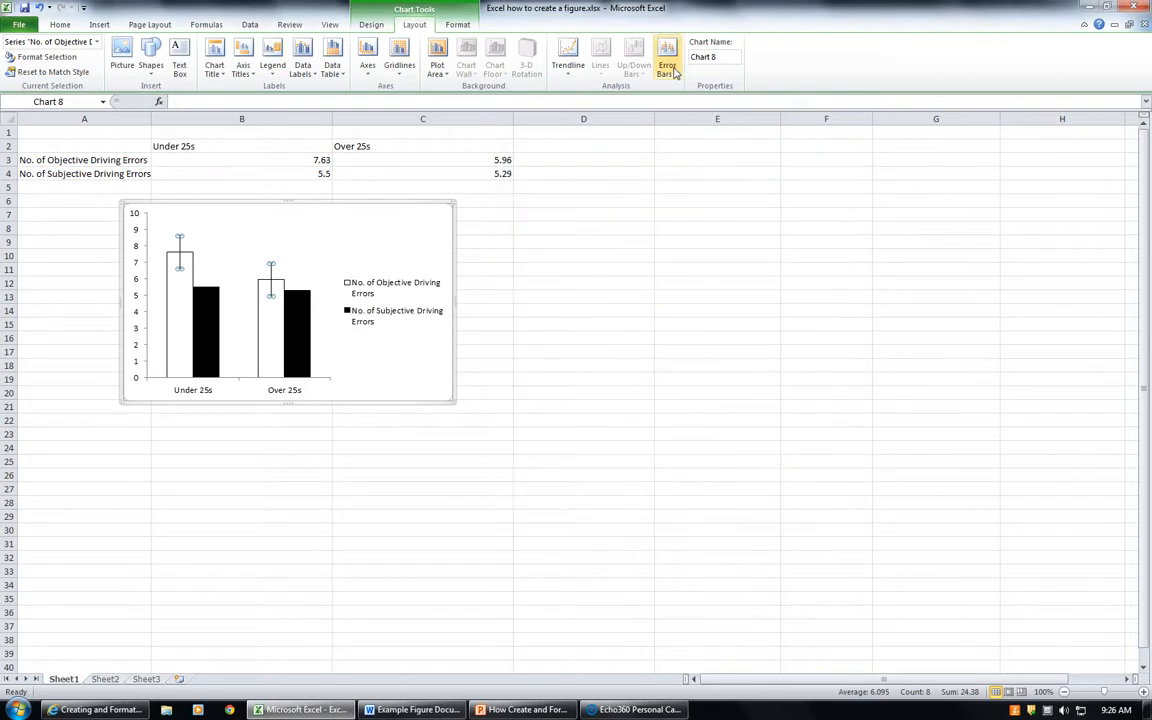
# - Apply error bars with standard error to both data series in the chart
pyautogui.click(368, 313)
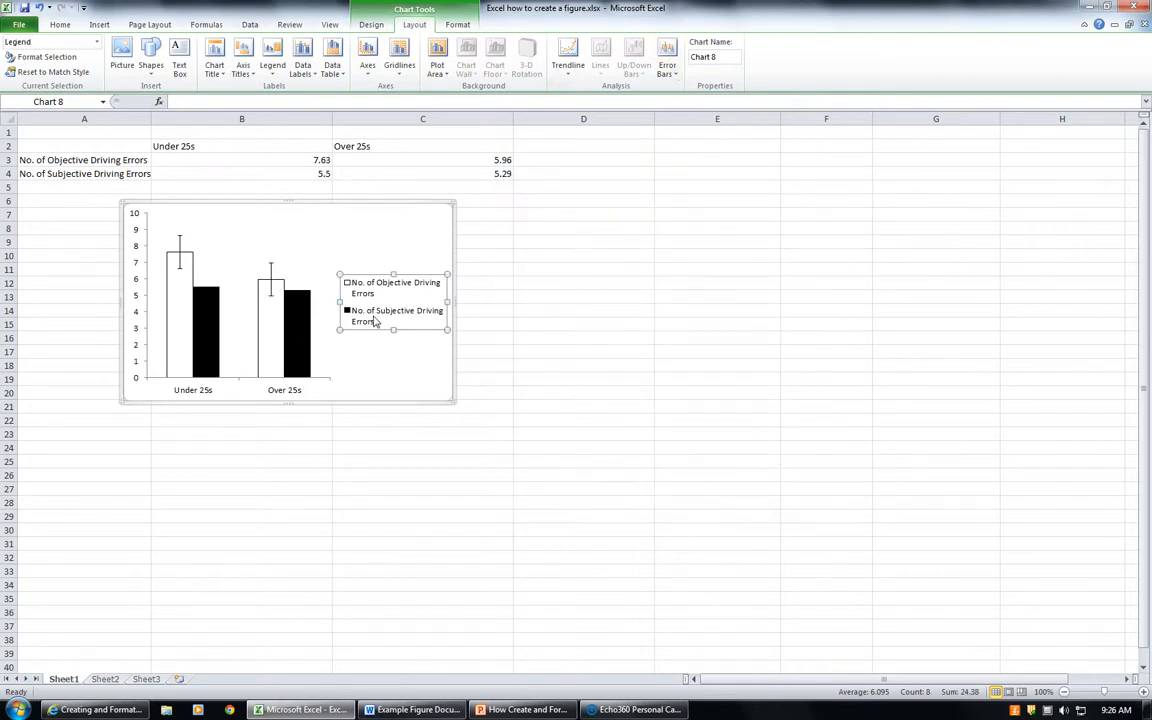
pyautogui.click(667, 70)
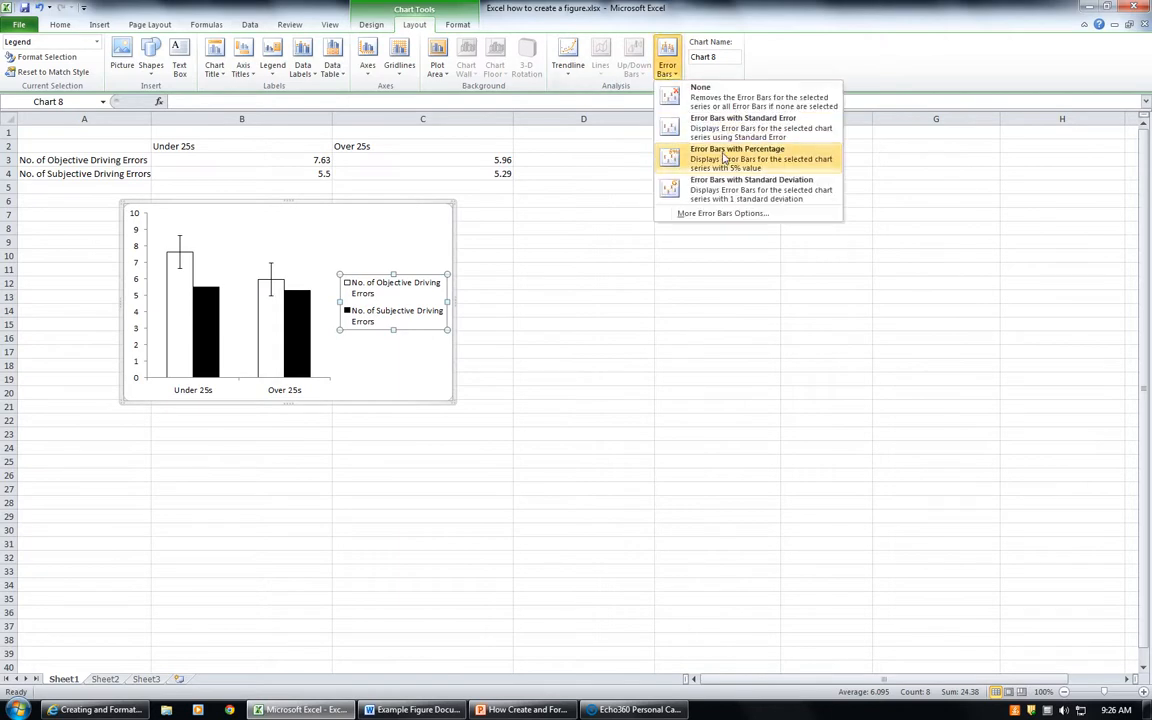
pyautogui.click(665, 125)
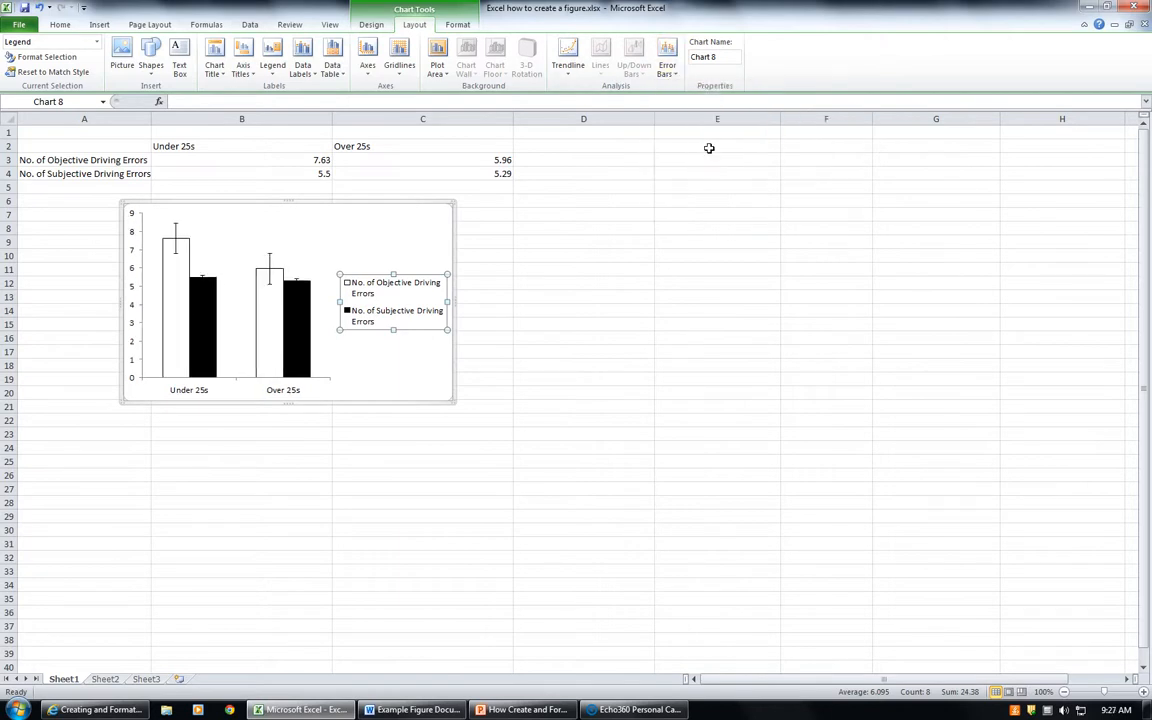
pyautogui.click(380, 372)
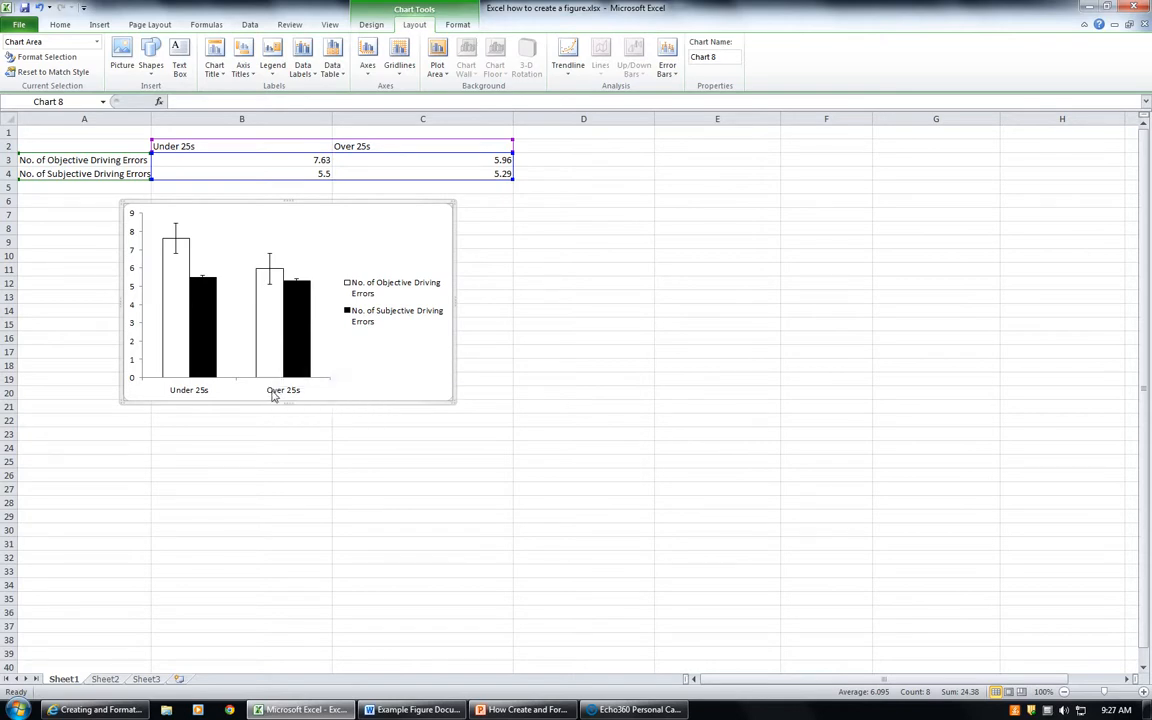
# - Set the horizontal axis category labels to Arial at size 10
pyautogui.click(272, 395)
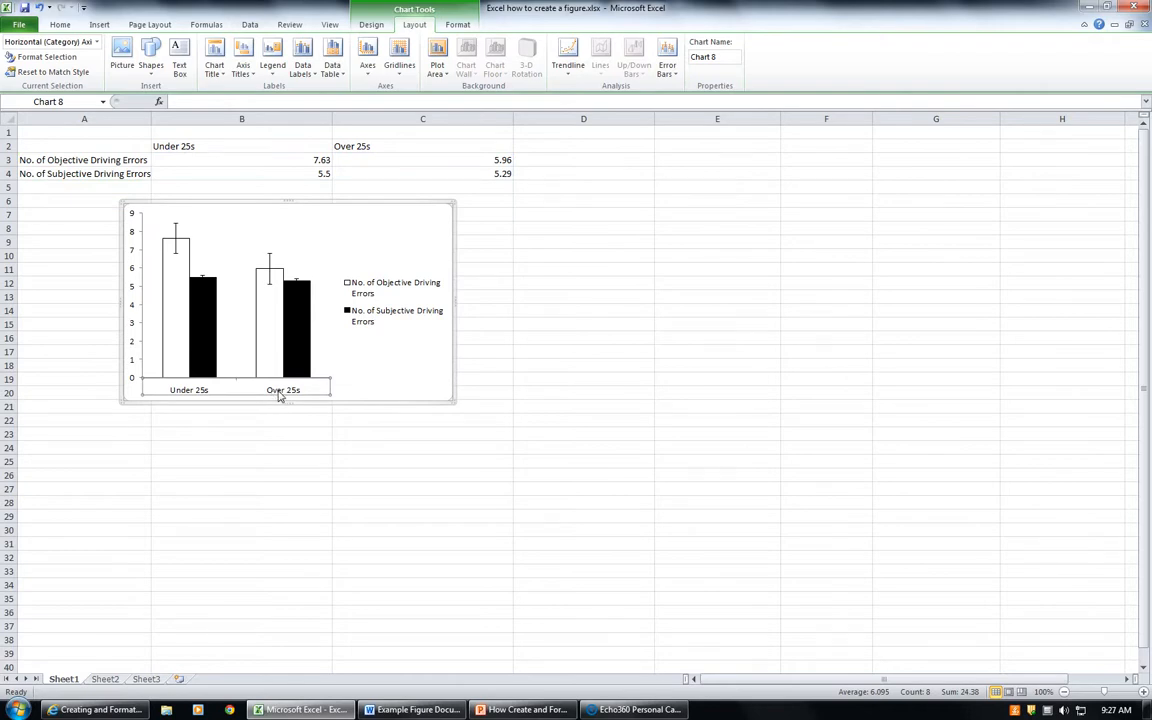
pyautogui.click(62, 26)
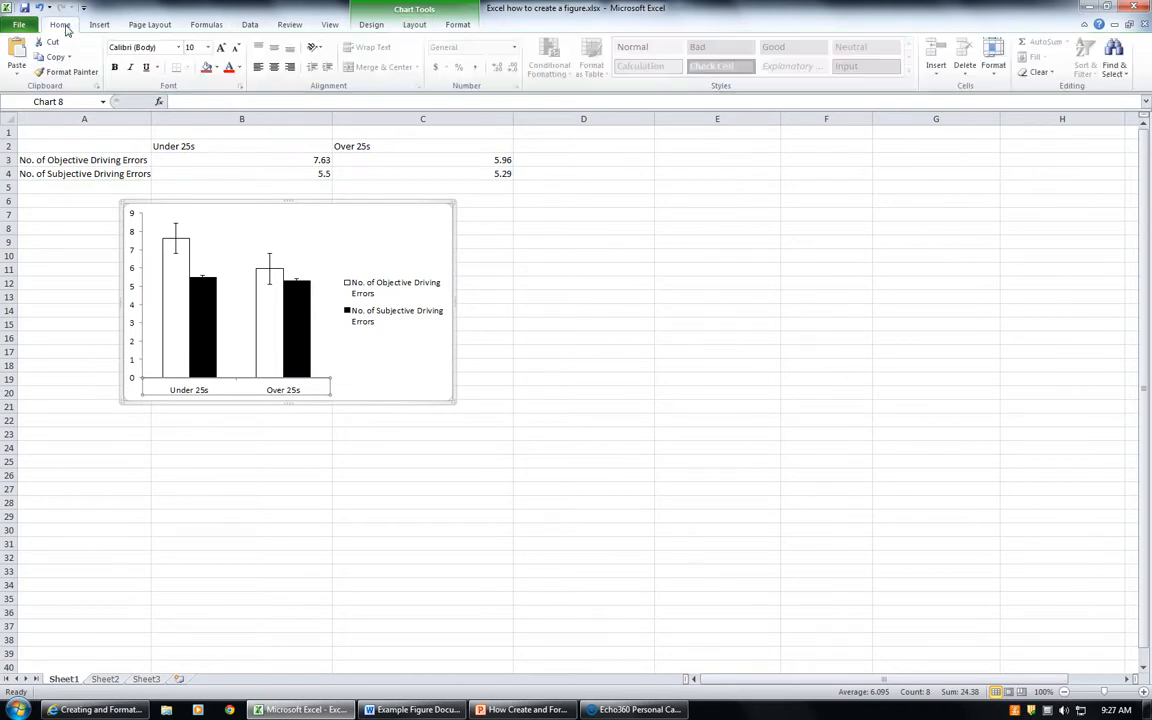
pyautogui.click(168, 53)
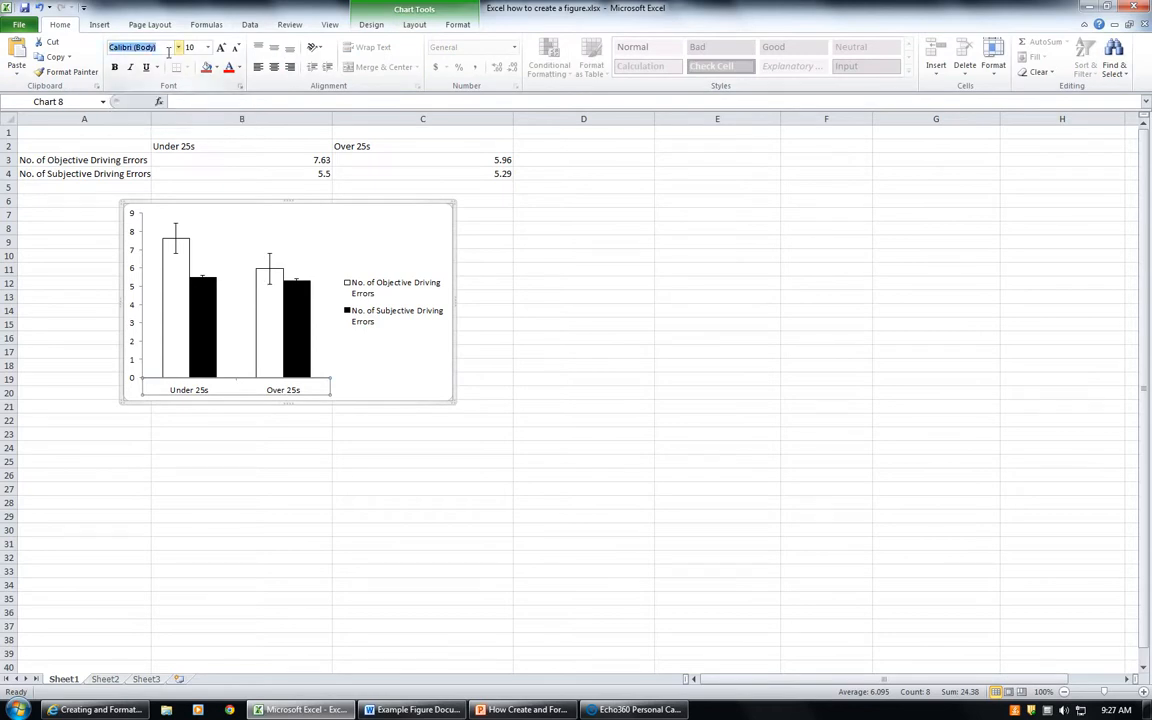
pyautogui.click(177, 48)
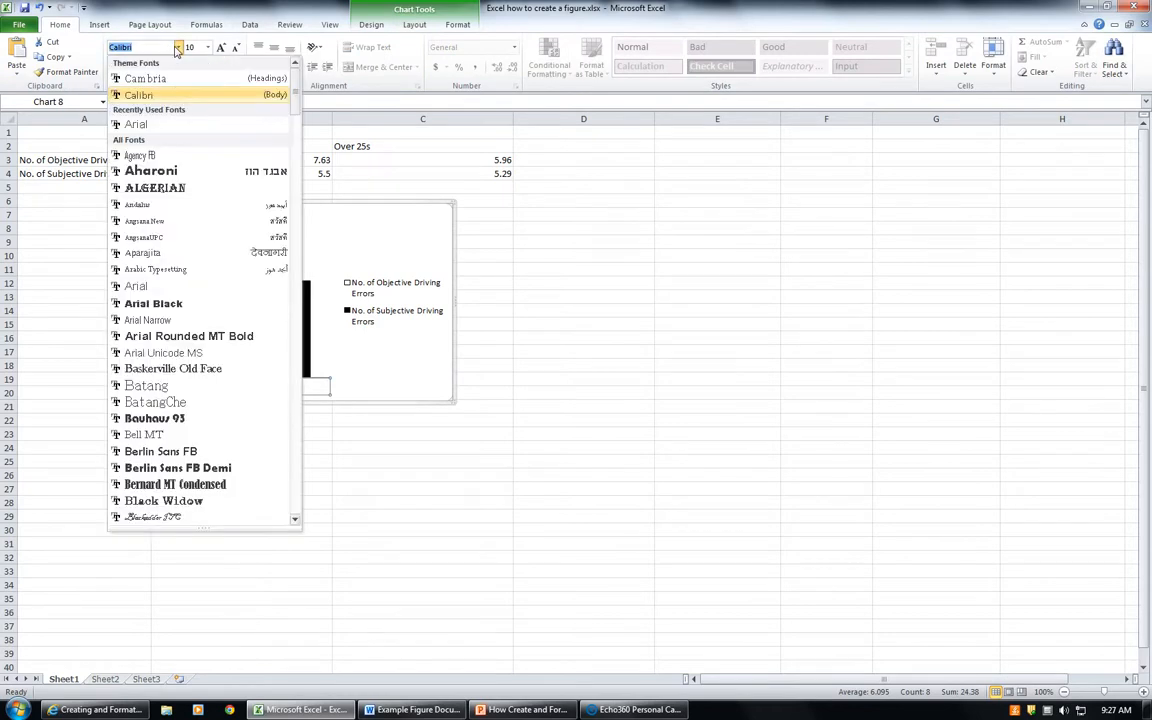
pyautogui.click(153, 127)
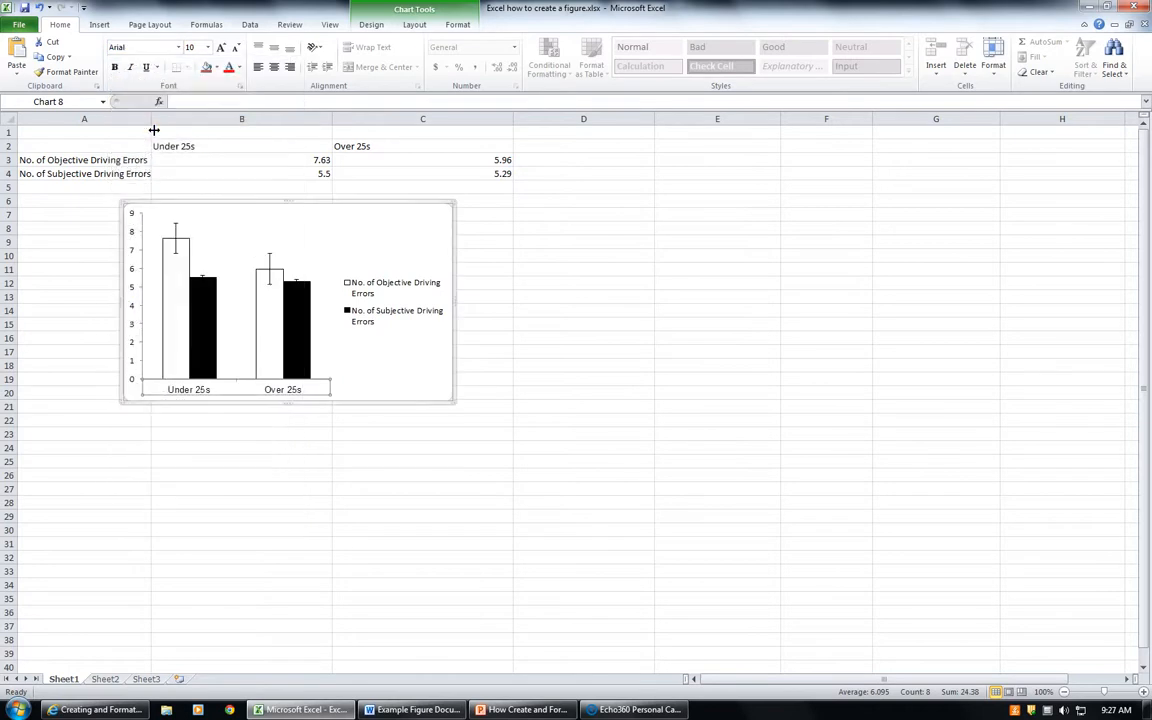
pyautogui.click(207, 48)
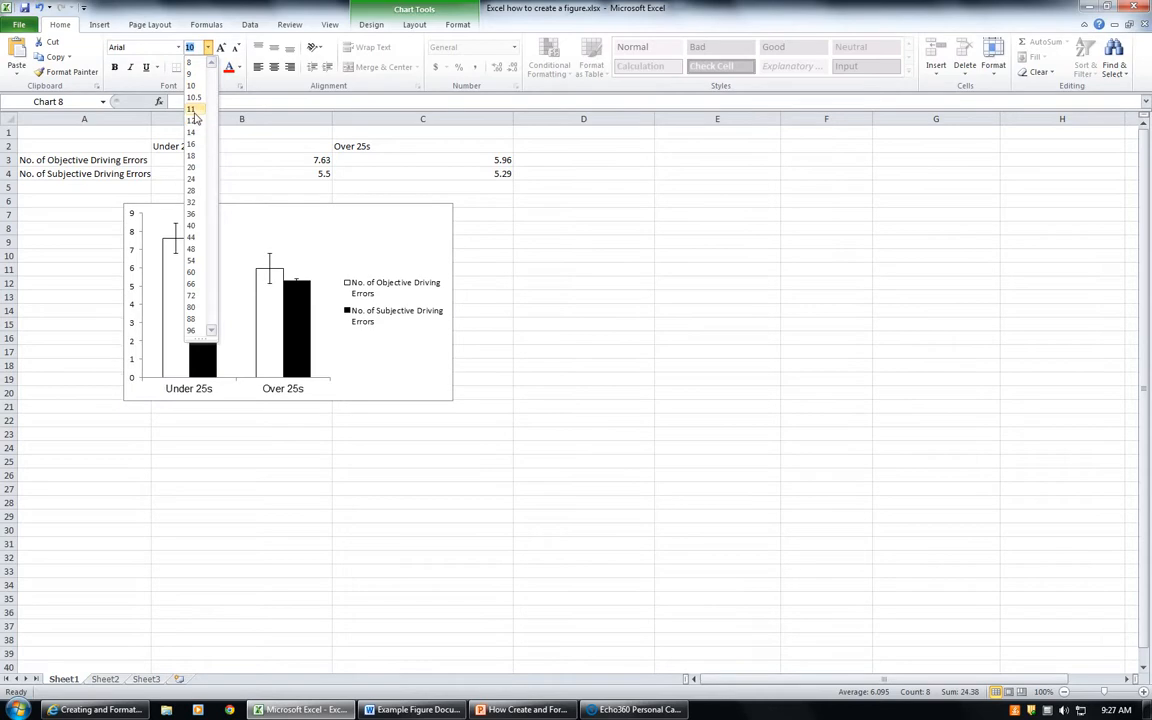
pyautogui.click(190, 85)
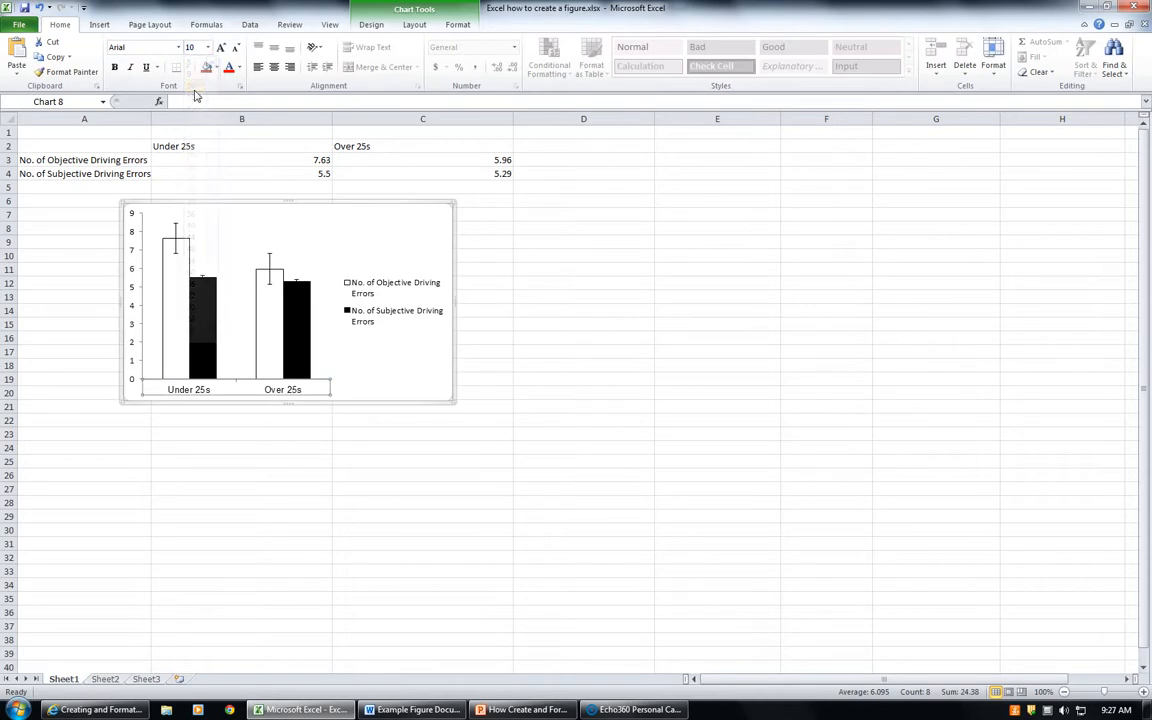
# - Change the font of the vertical axis numbers to Arial and leave the axis scale options as they are
pyautogui.click(134, 288)
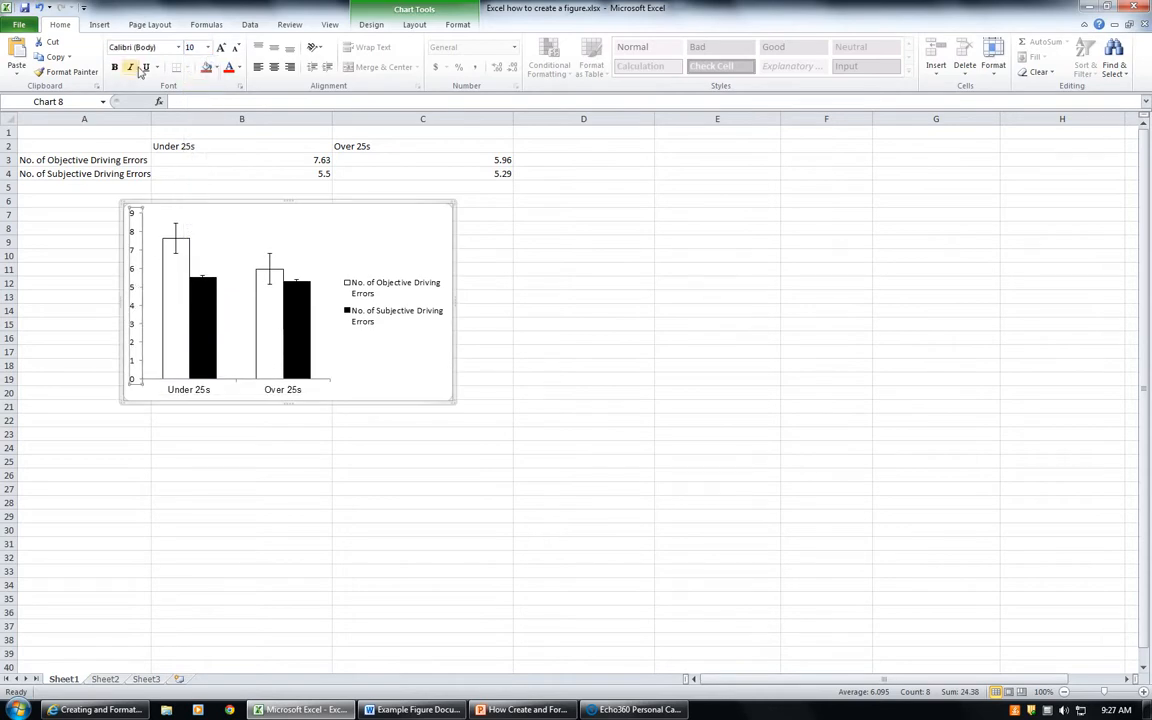
pyautogui.click(162, 47)
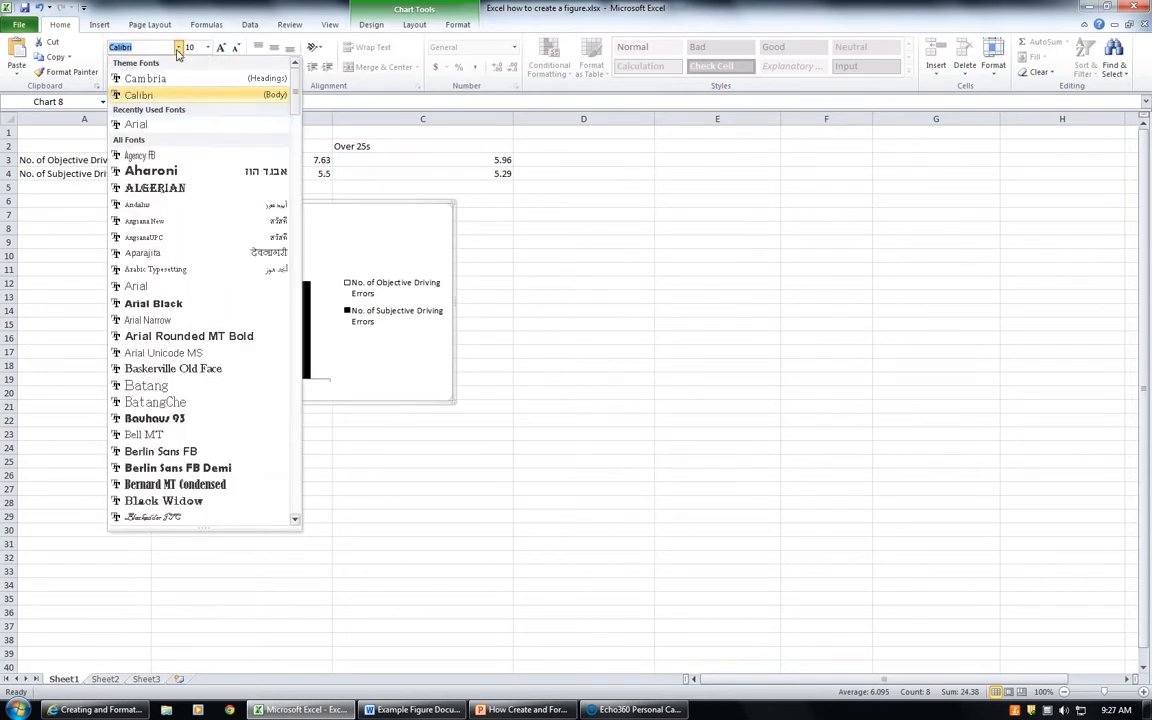
pyautogui.click(164, 124)
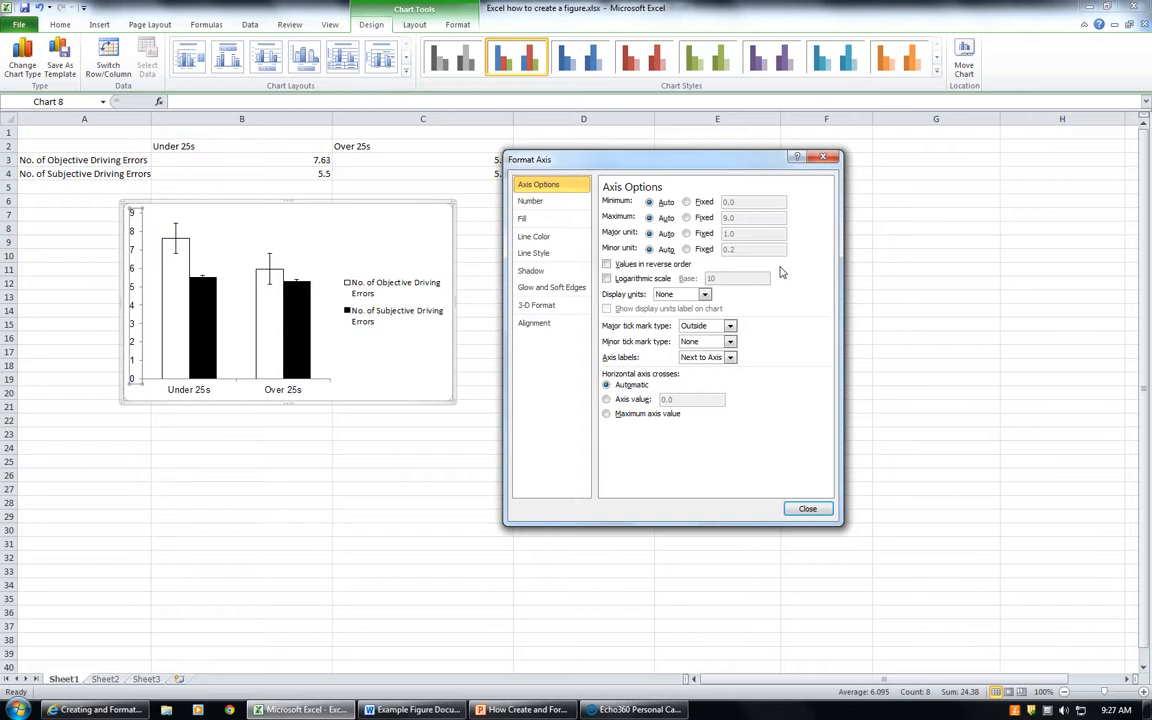
pyautogui.click(808, 510)
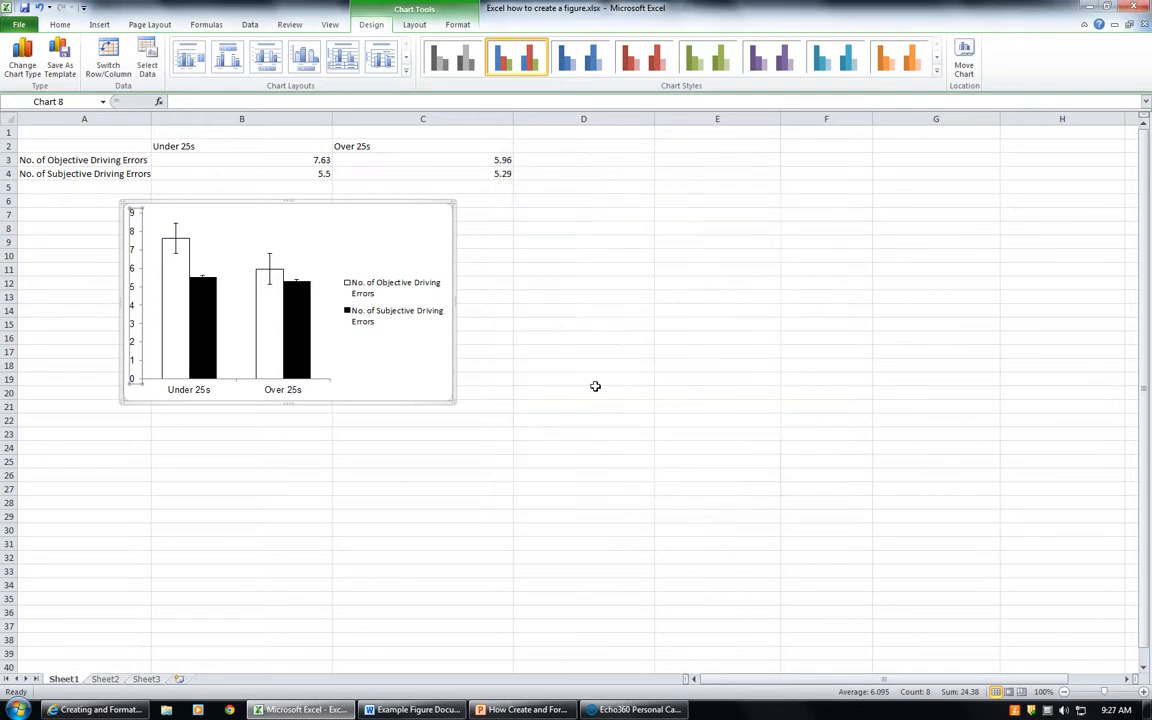
# - Change the font of the chart legend text to Arial
pyautogui.click(395, 324)
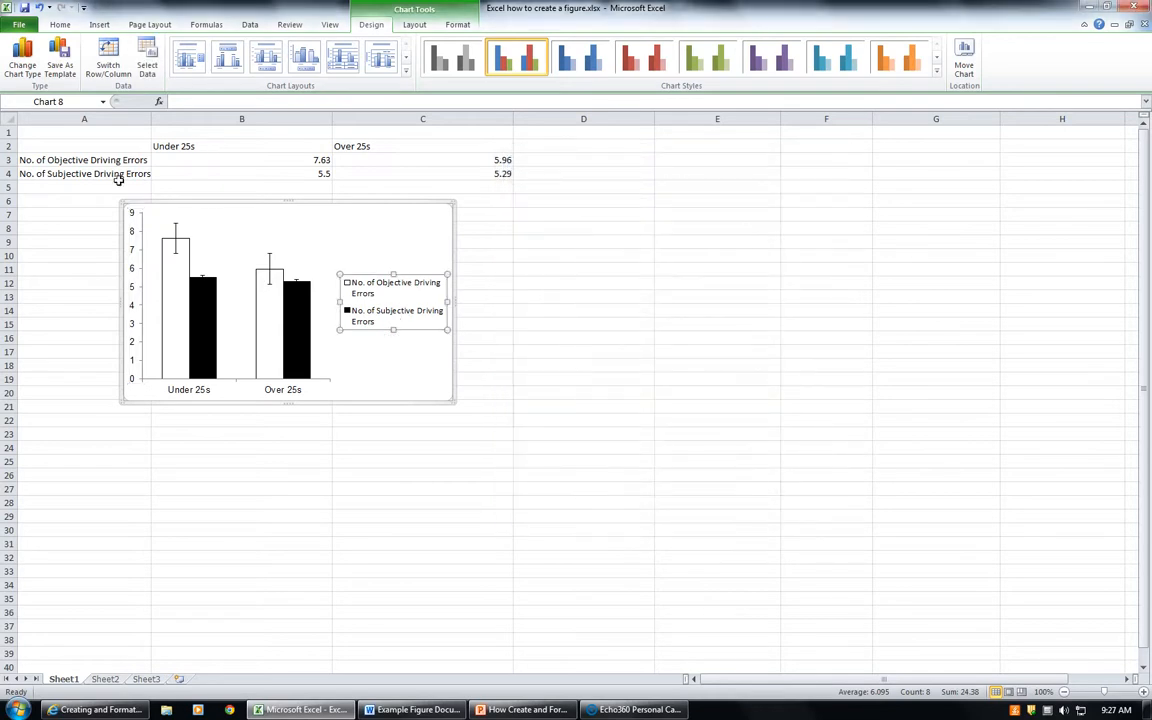
pyautogui.click(59, 24)
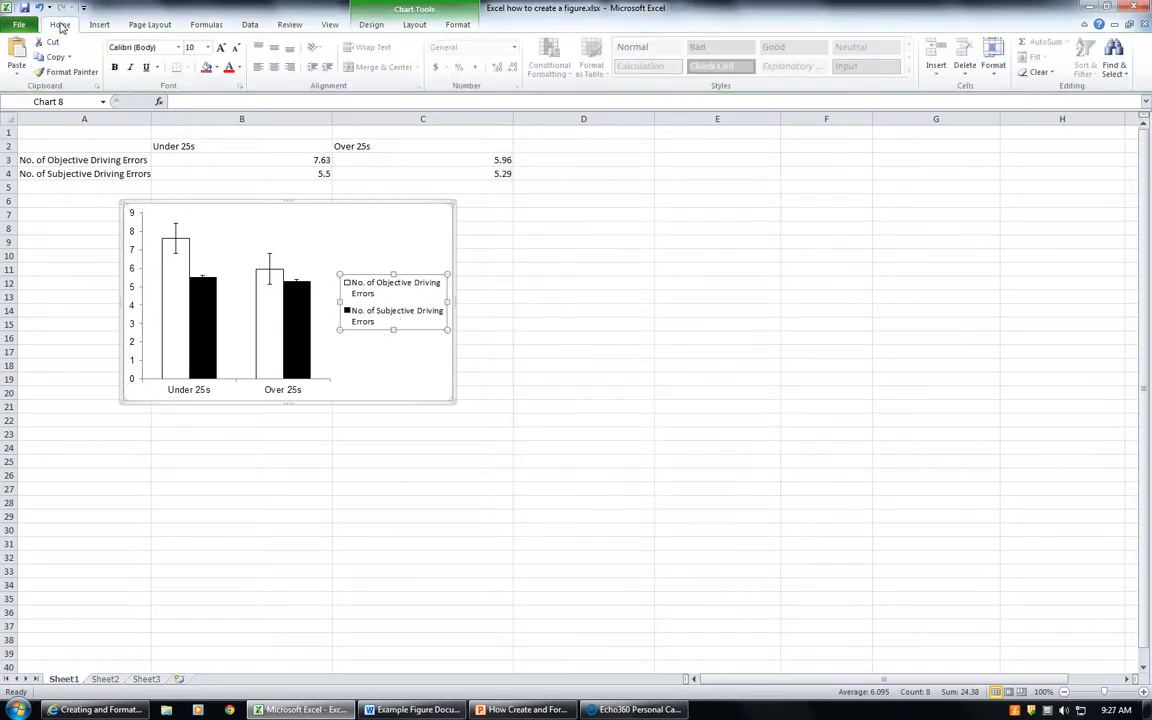
pyautogui.click(178, 47)
pyautogui.click(183, 123)
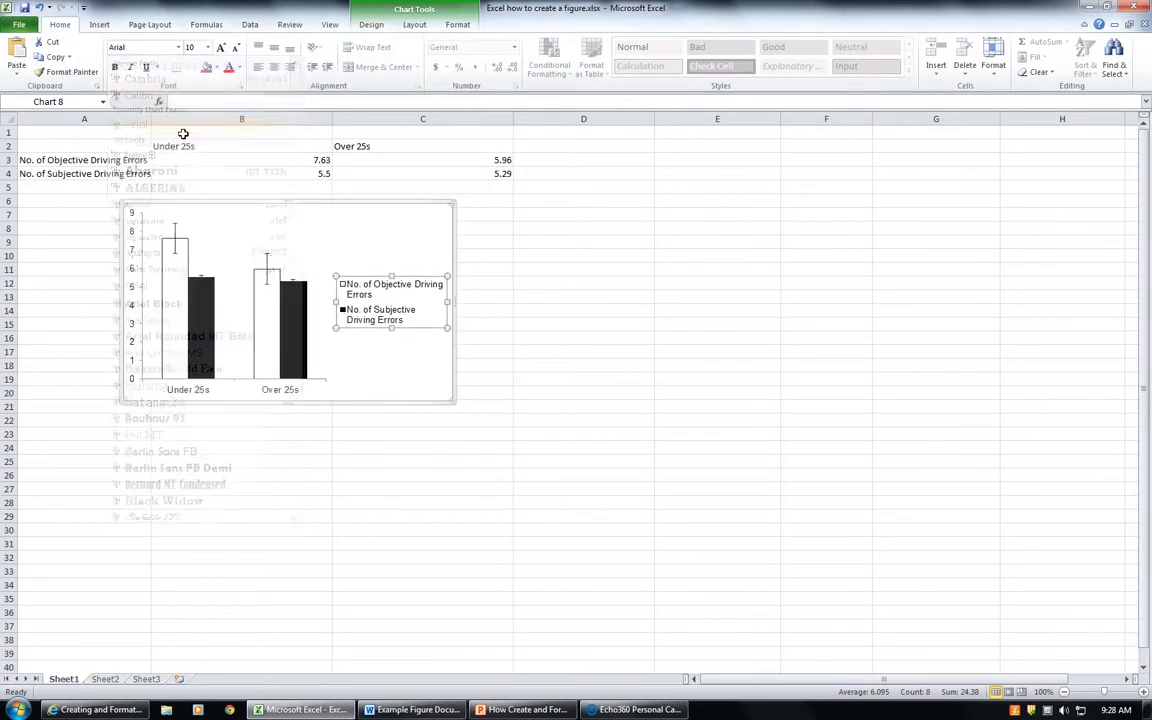
# - Add a primary horizontal axis title below the axis with the text "Age Group"
pyautogui.click(350, 372)
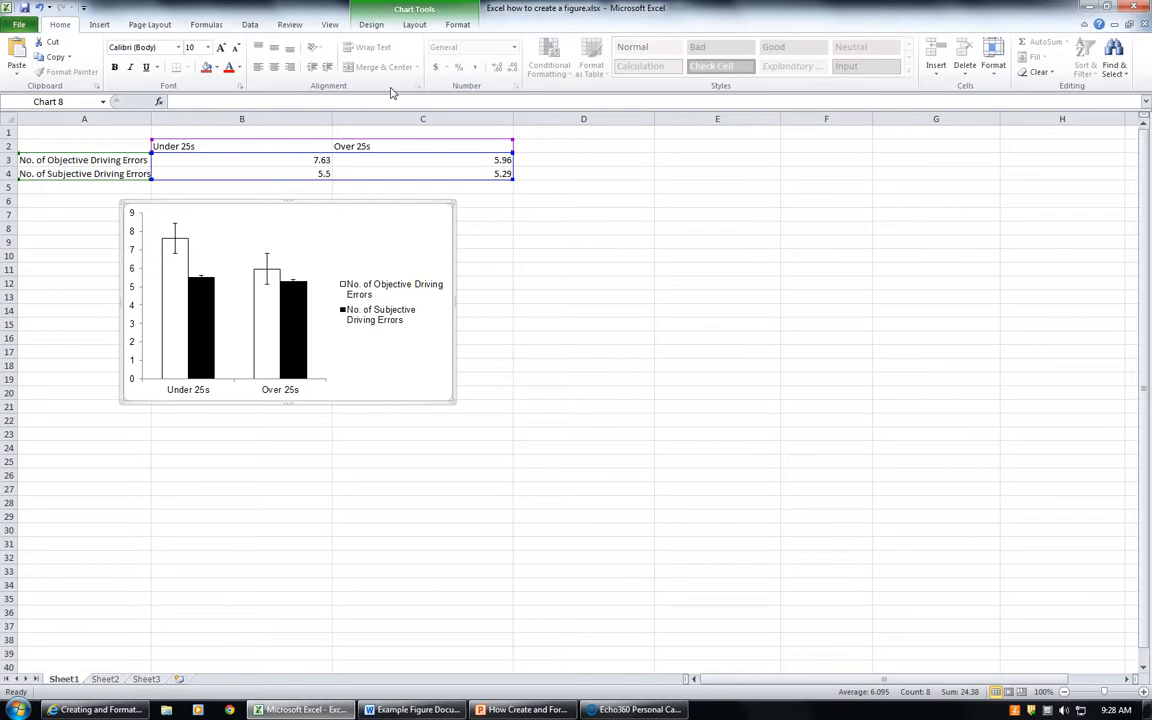
pyautogui.click(416, 26)
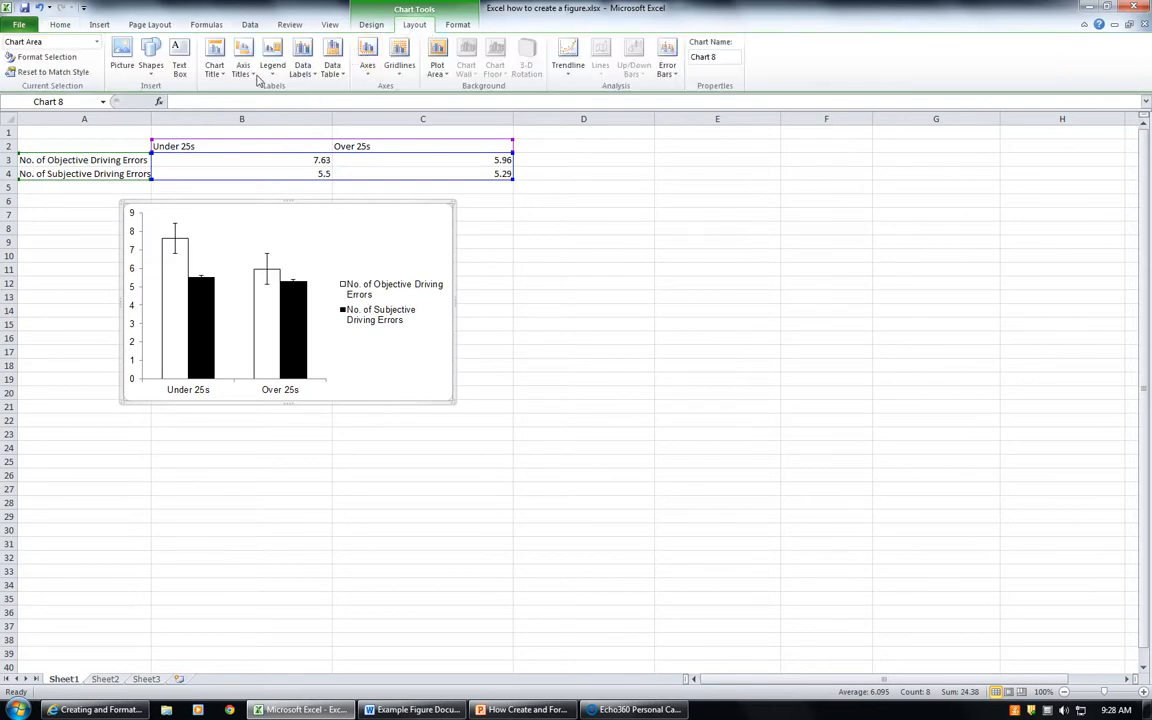
pyautogui.click(254, 80)
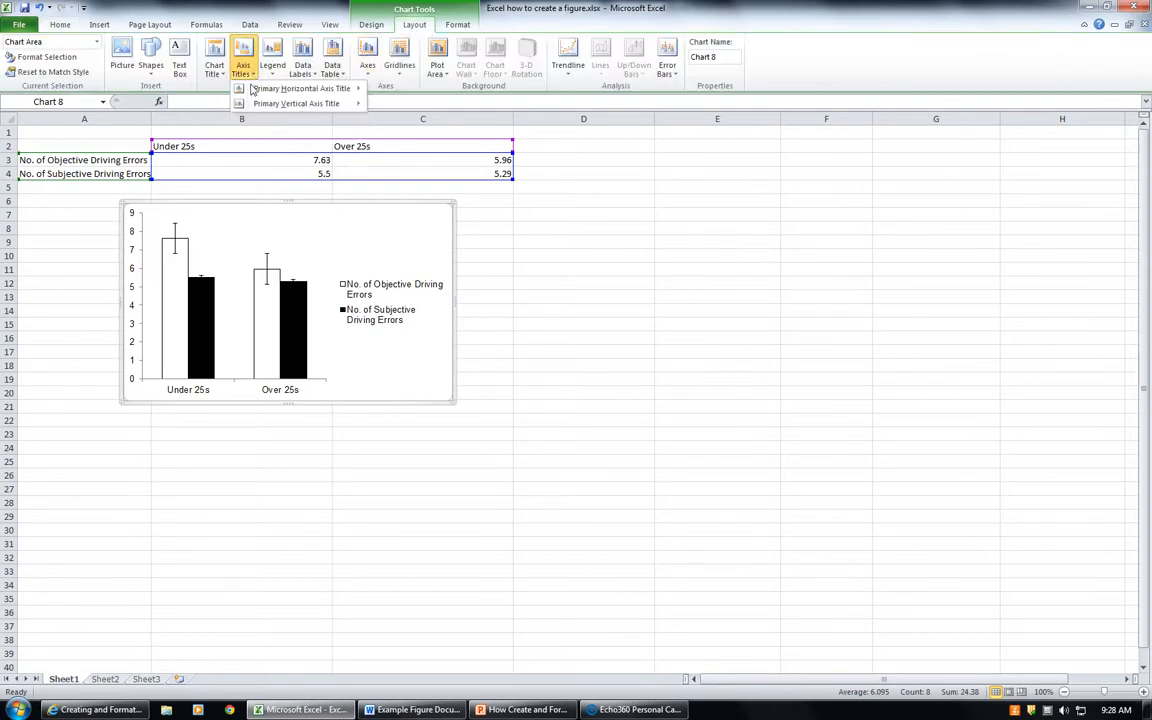
pyautogui.moveTo(255, 91)
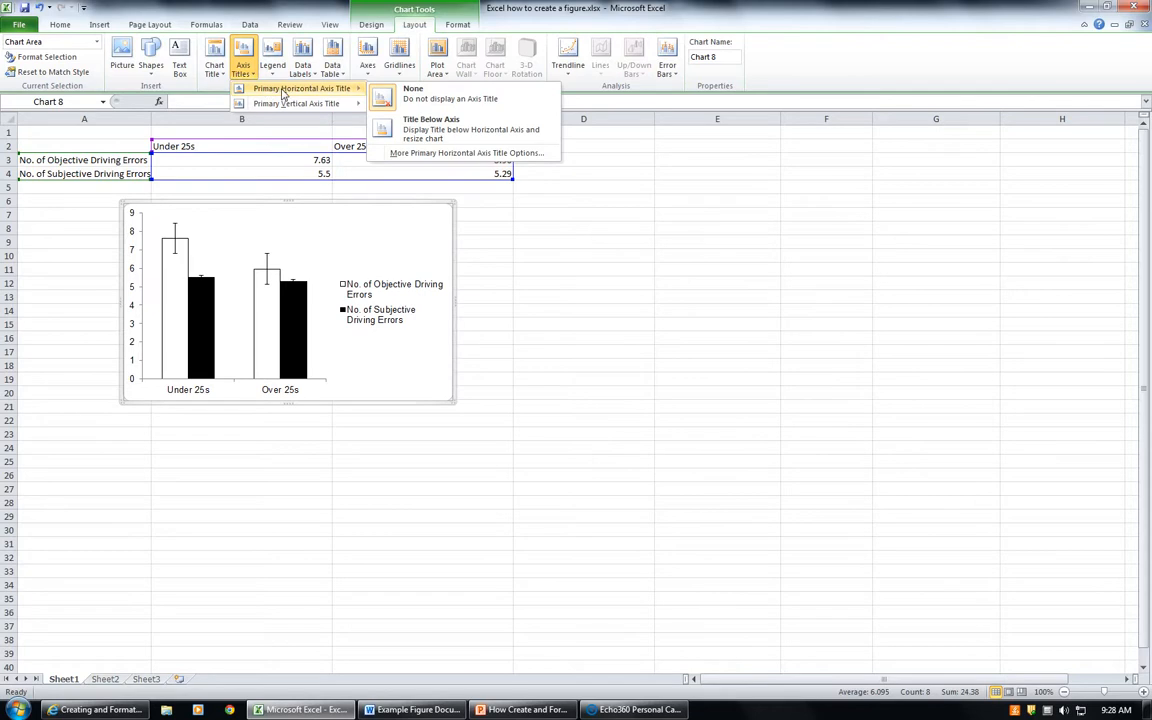
pyautogui.moveTo(285, 110)
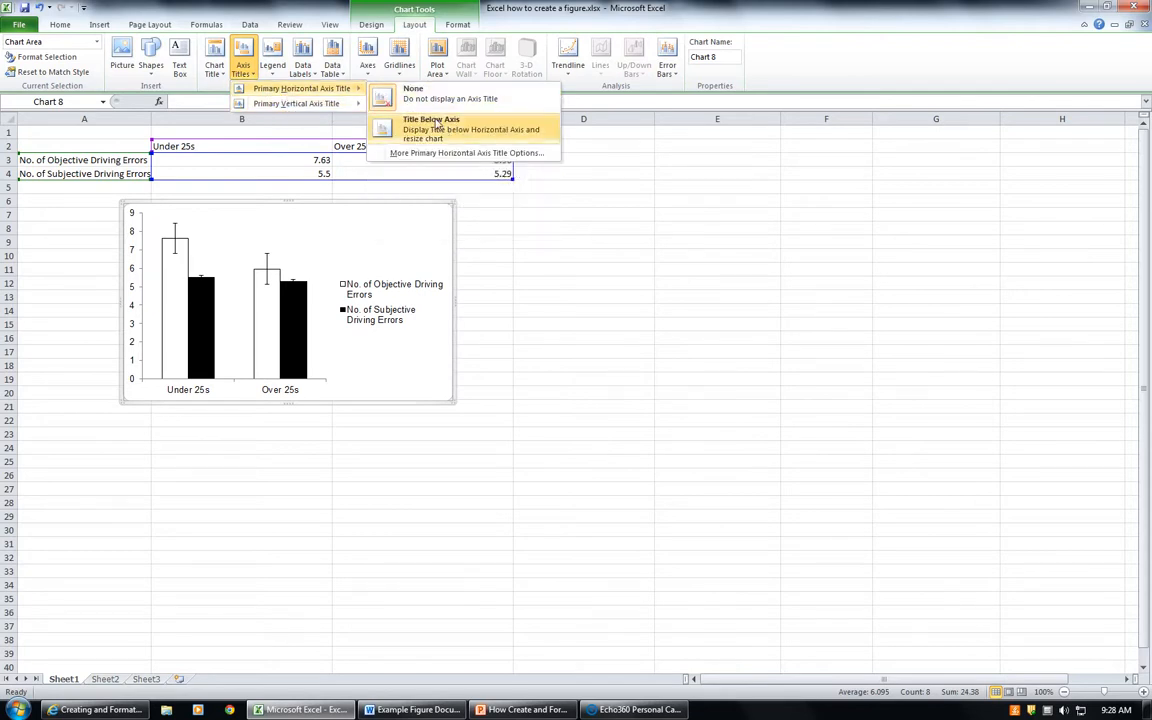
pyautogui.click(445, 131)
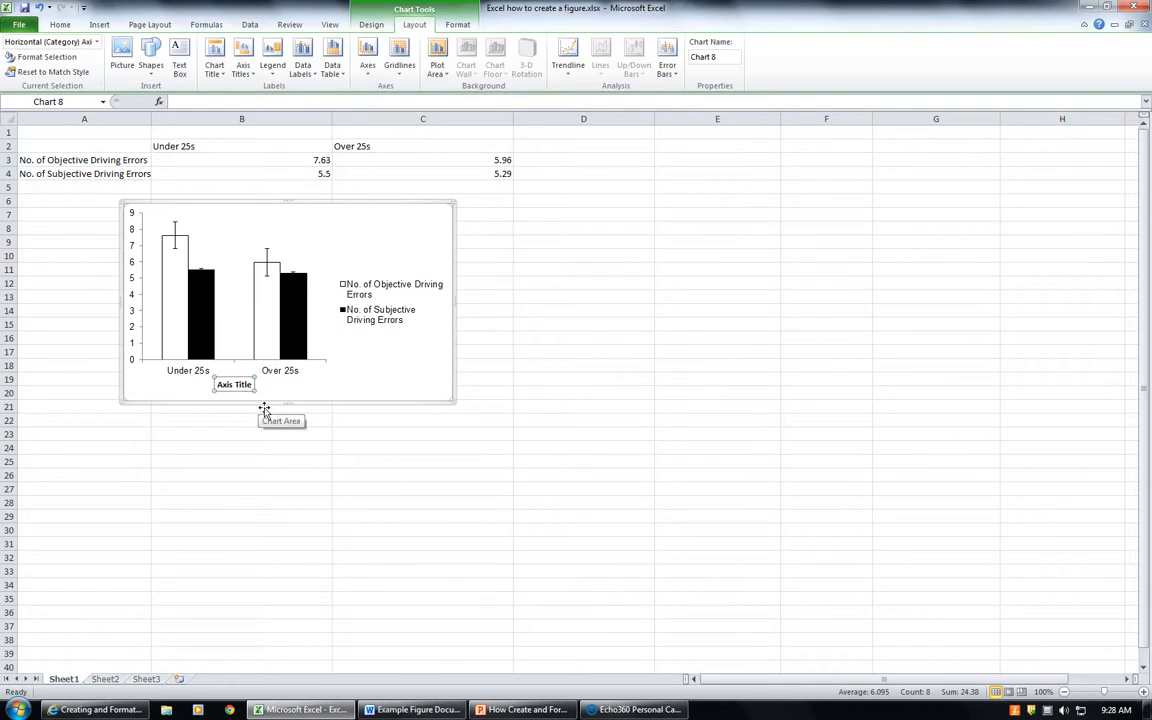
pyautogui.write('Age Group')
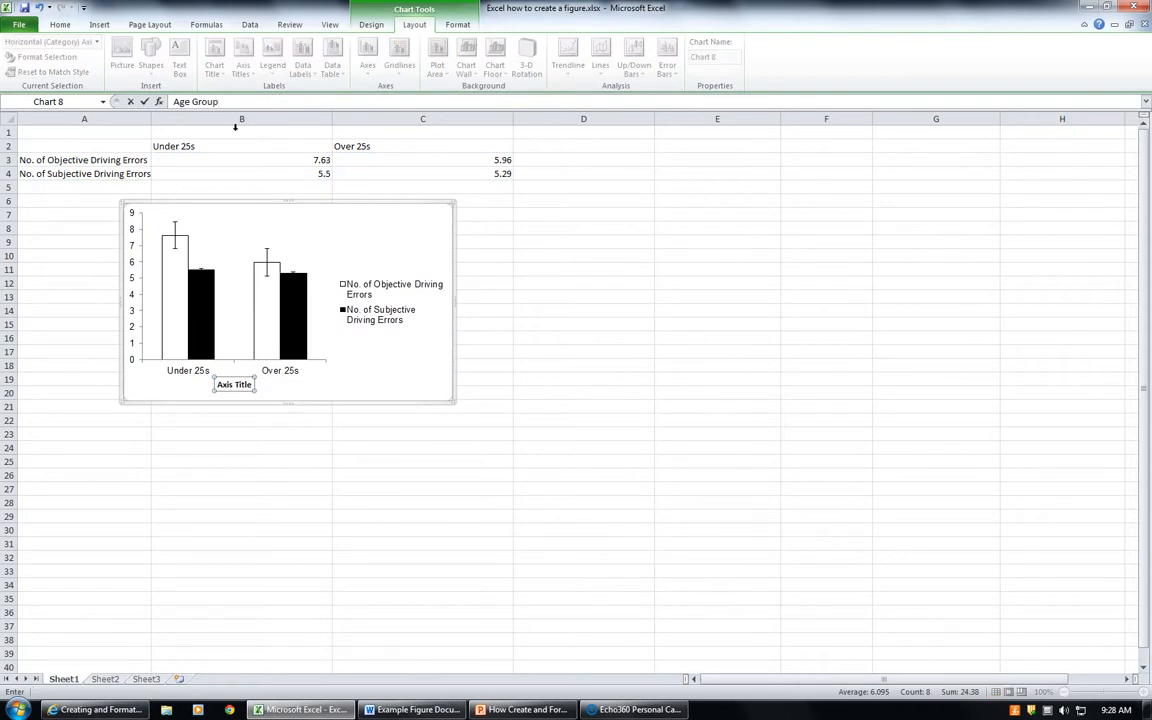
pyautogui.press('Return')
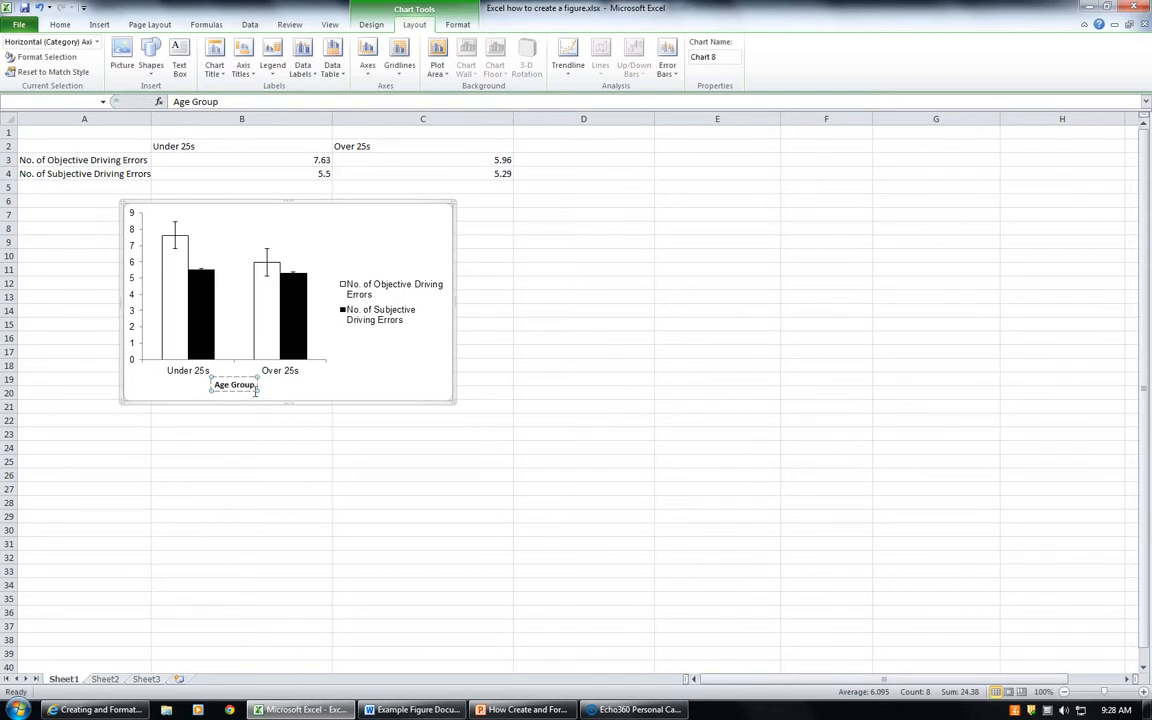
# - Format the "Age Group" axis title in Arial and remove its bold formatting
pyautogui.moveTo(255, 386); pyautogui.dragTo(212, 386)
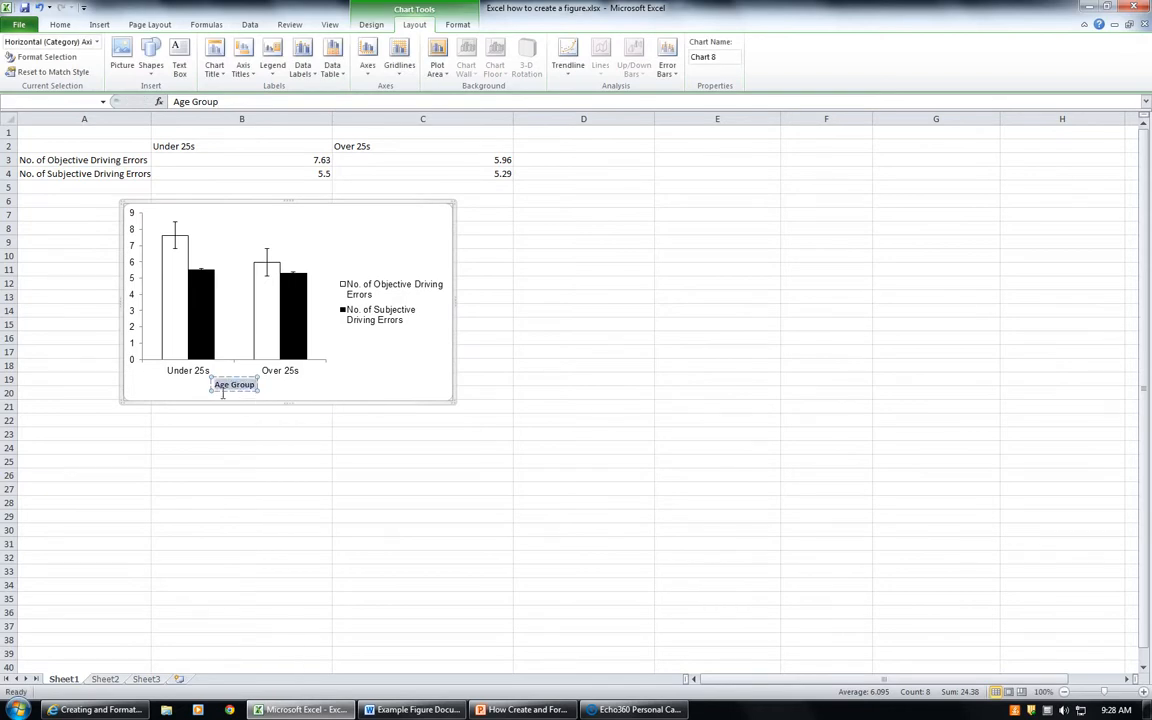
pyautogui.click(57, 25)
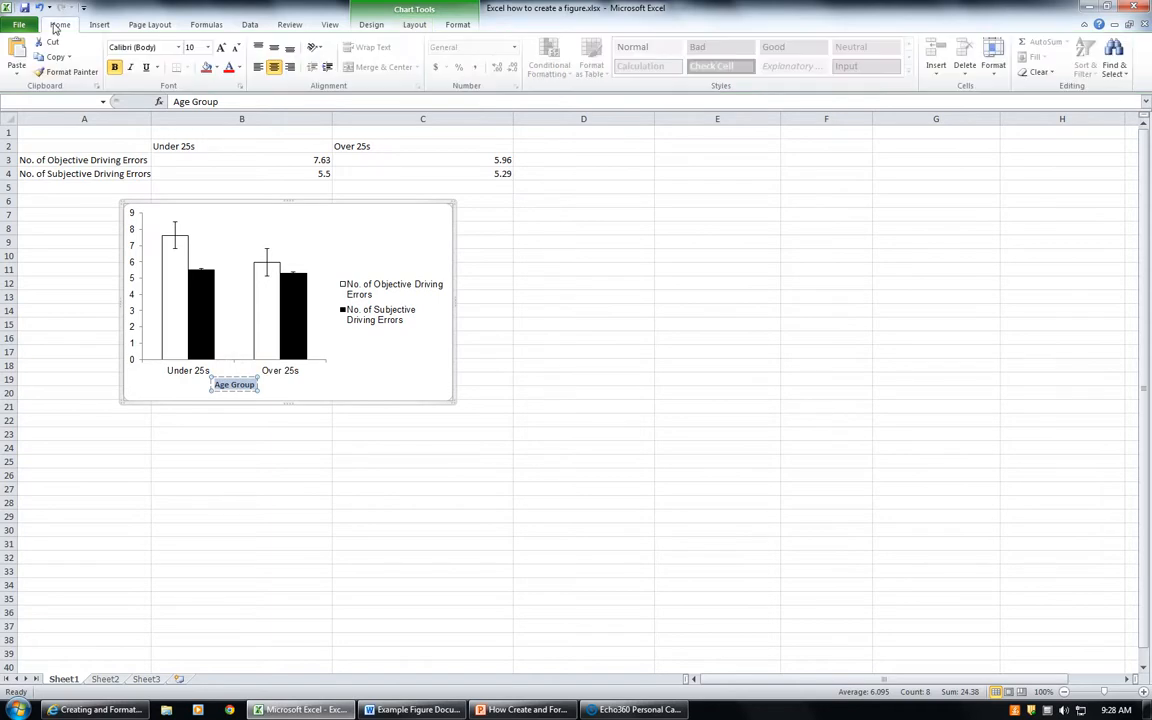
pyautogui.click(155, 47)
pyautogui.write('Arial')
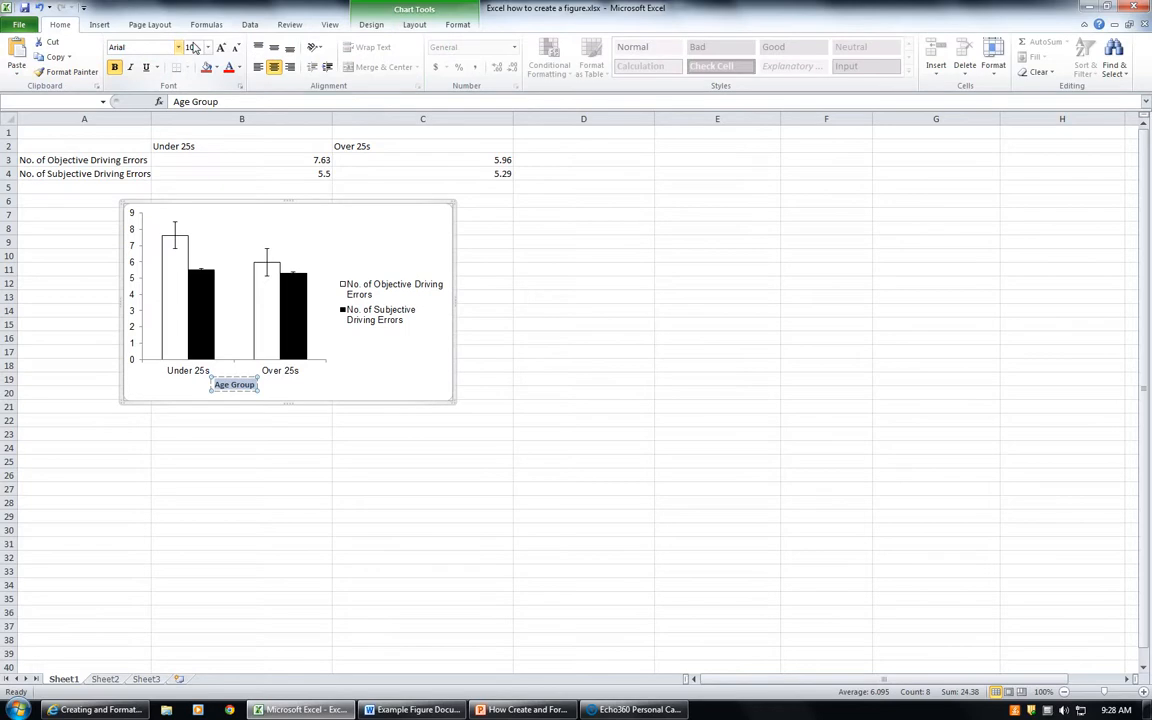
pyautogui.click(114, 67)
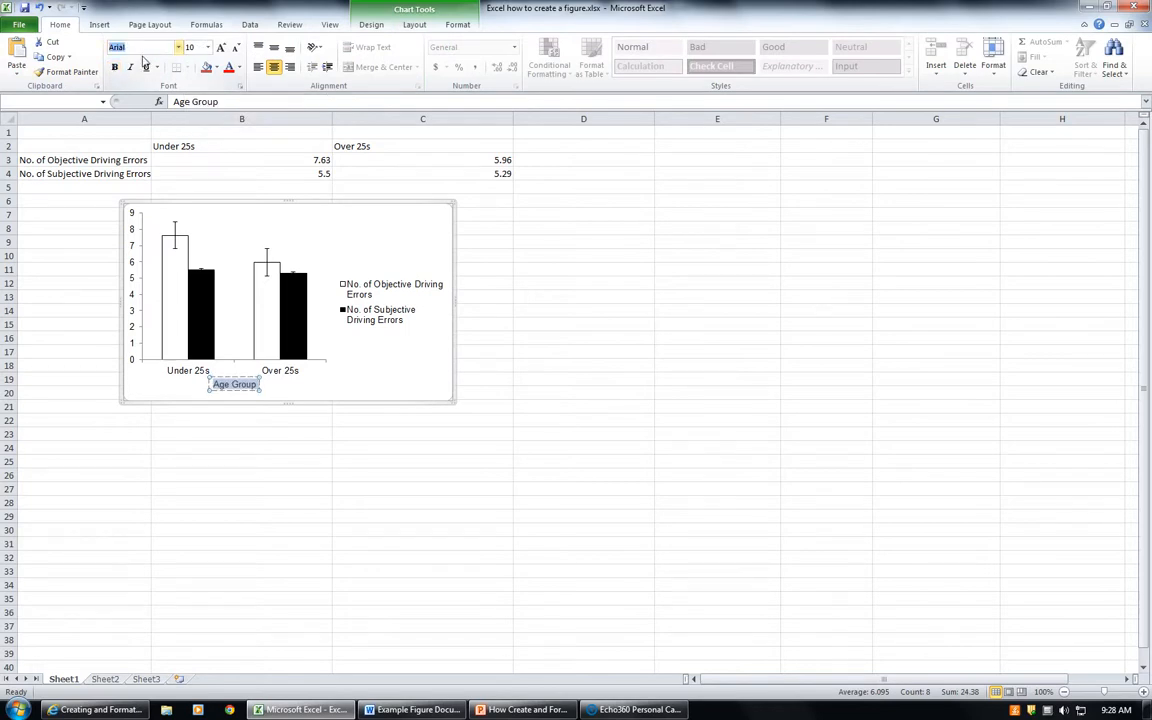
# - Add a rotated title to the chart's primary vertical axis
pyautogui.click(293, 403)
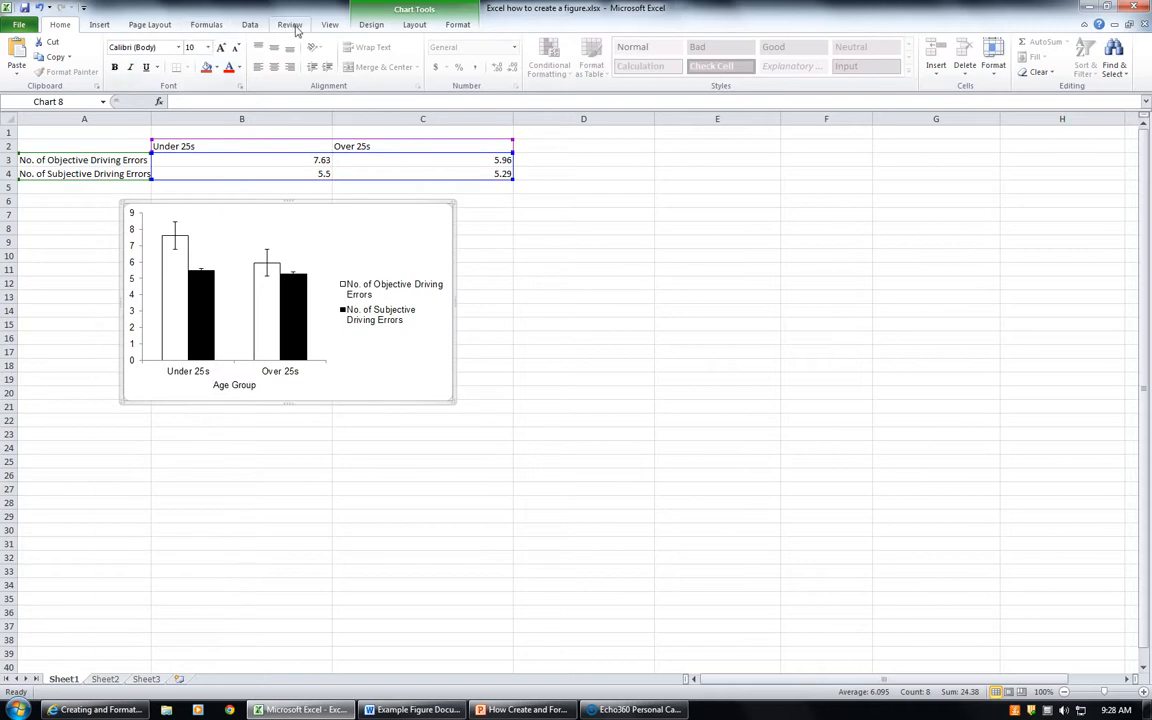
pyautogui.click(413, 25)
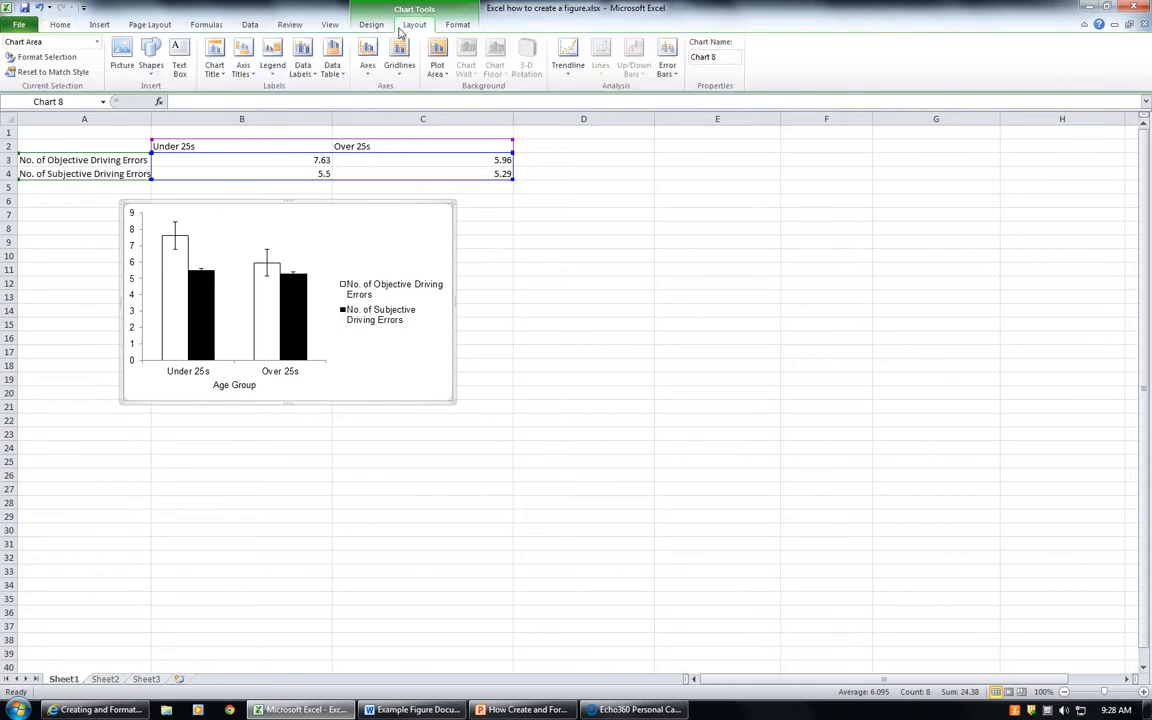
pyautogui.click(242, 66)
pyautogui.moveTo(305, 105)
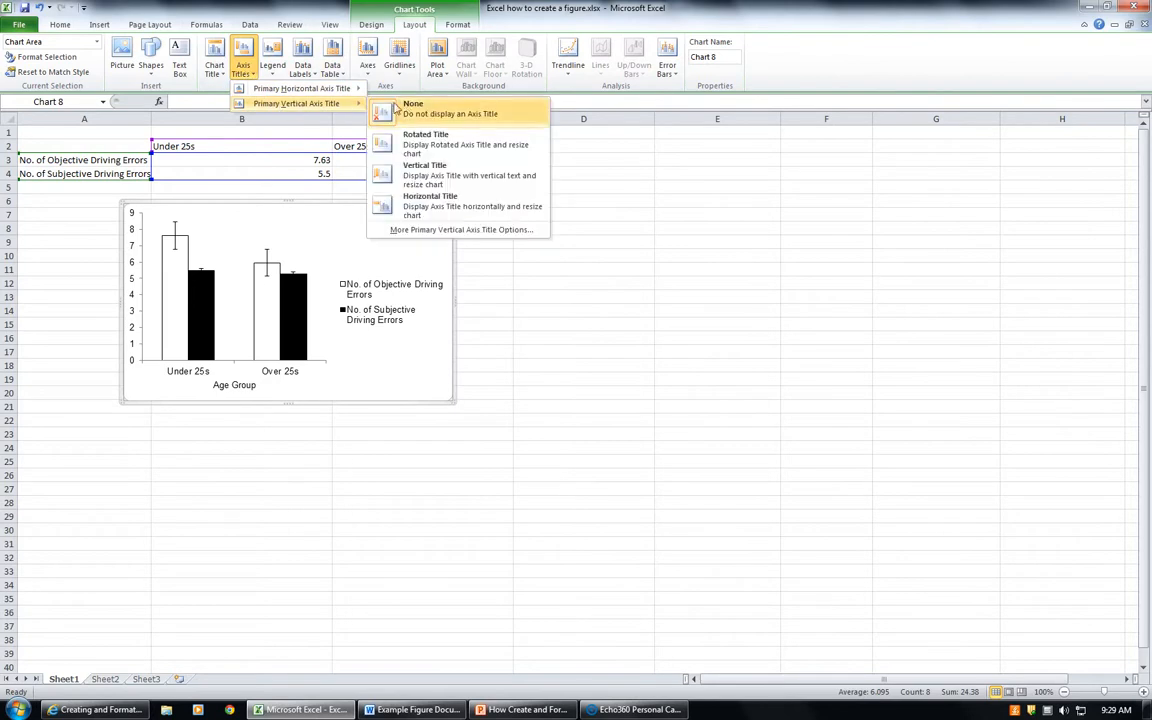
pyautogui.click(447, 150)
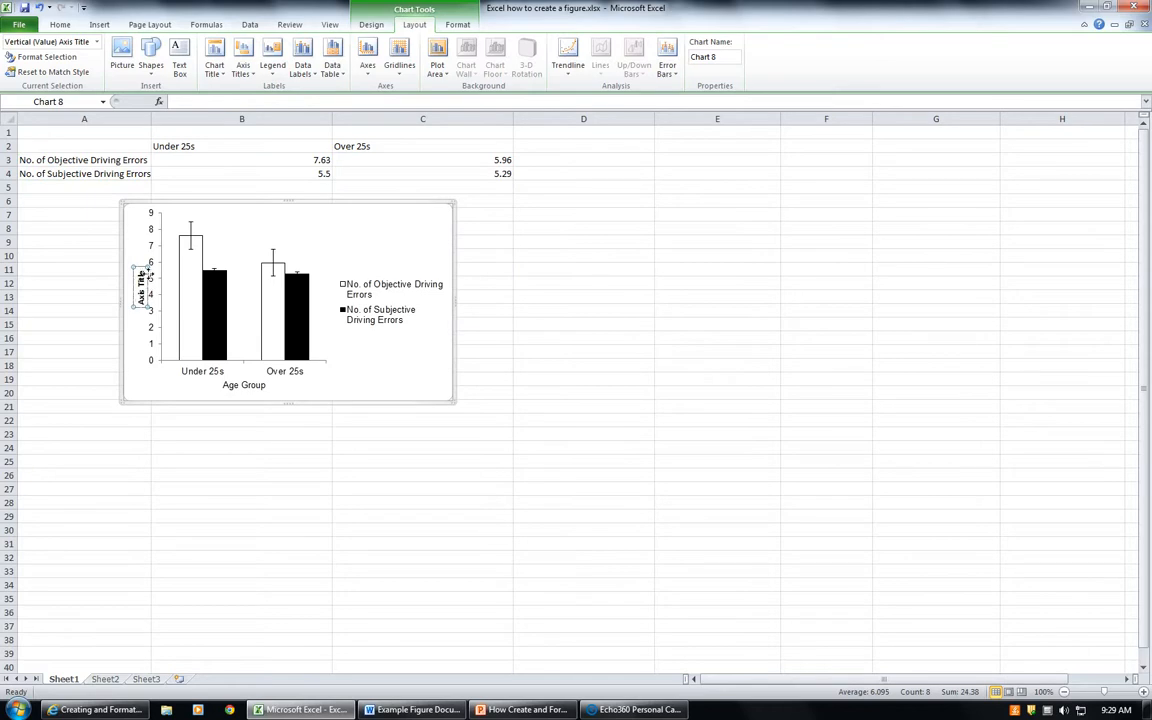
# - Replace the vertical axis title's placeholder text with "Mean Driving Errors"
pyautogui.press('BackSpace')
pyautogui.press('BackSpace')
pyautogui.press('BackSpace')
pyautogui.press('BackSpace')
pyautogui.press('BackSpace')
pyautogui.press('BackSpace')
pyautogui.press('BackSpace')
pyautogui.press('BackSpace')
pyautogui.press('BackSpace')
pyautogui.press('BackSpace')
pyautogui.write('Mean Driving Errors')
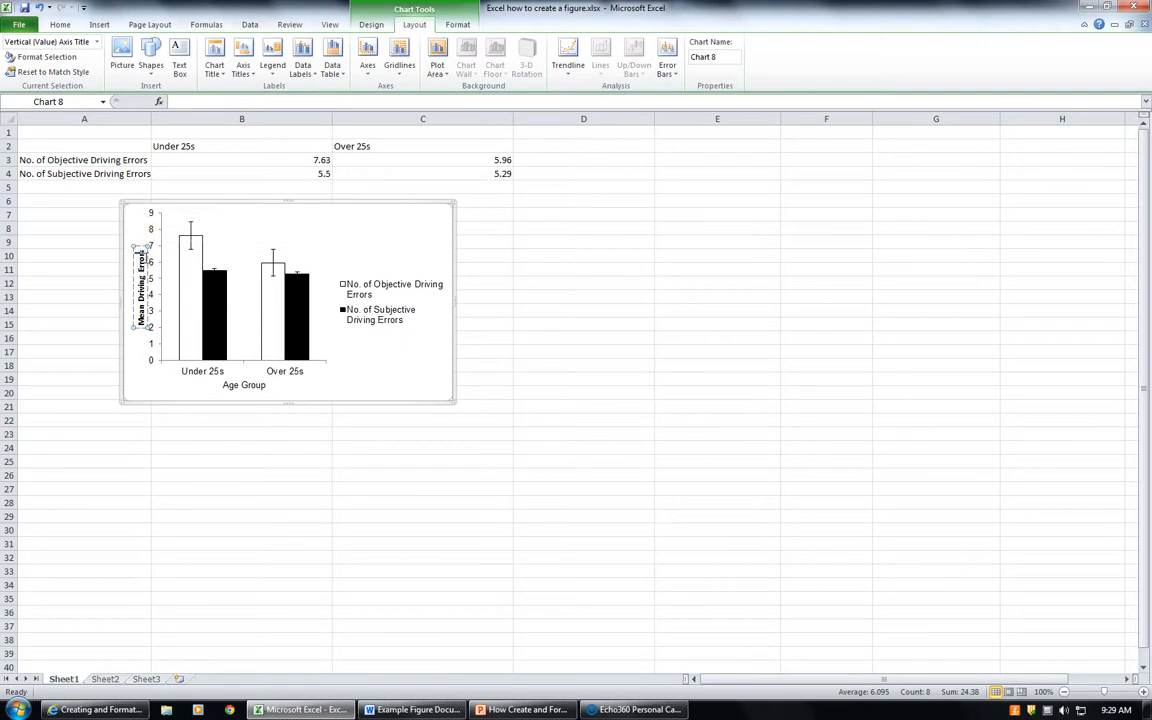
# - Format the "Mean Driving Errors" axis title in Arial and remove its bold formatting
pyautogui.moveTo(142, 246); pyautogui.dragTo(141, 320)
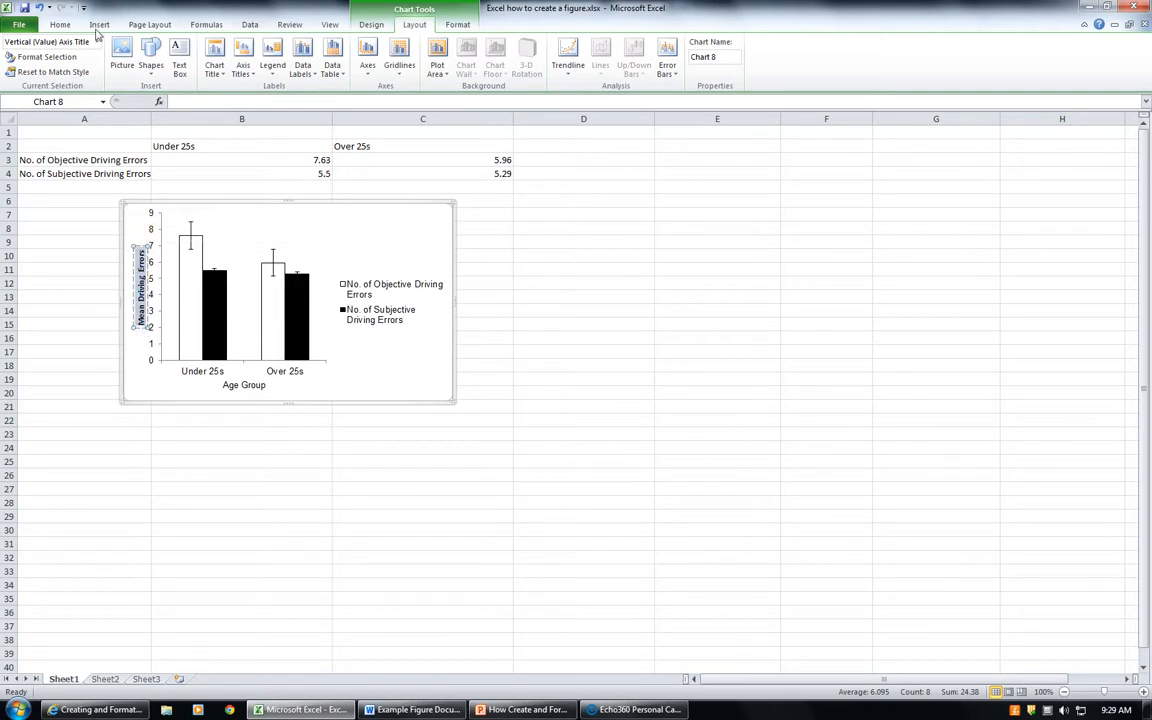
pyautogui.click(62, 25)
pyautogui.click(179, 47)
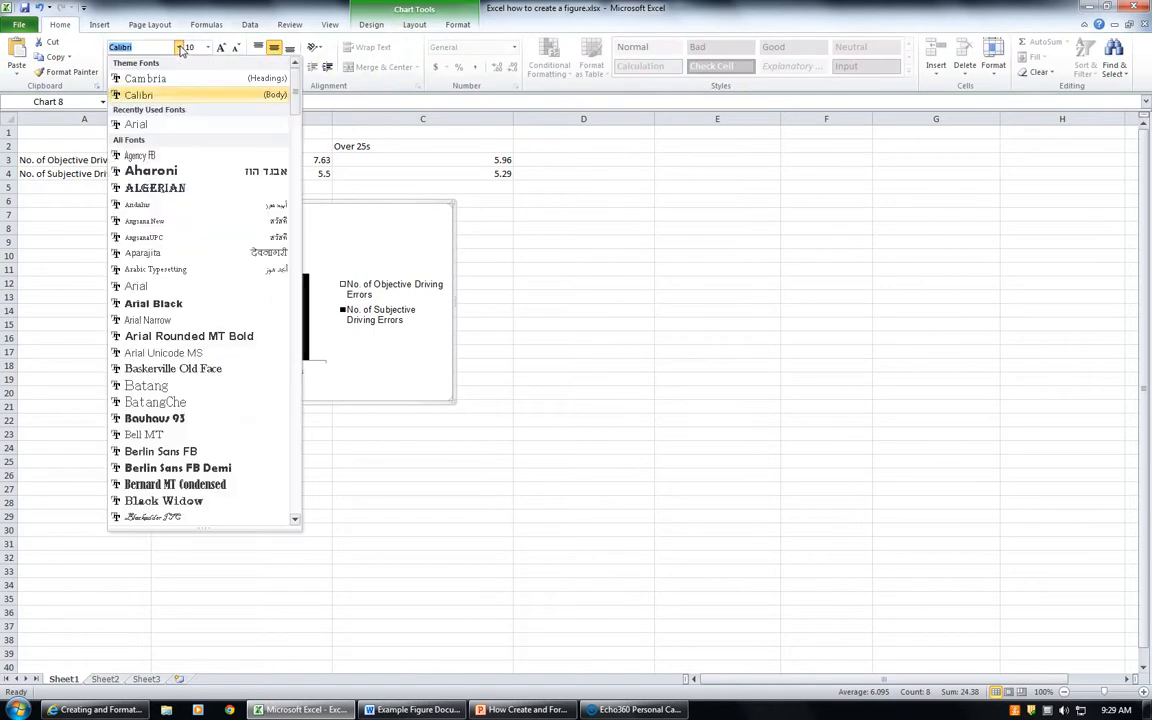
pyautogui.click(145, 123)
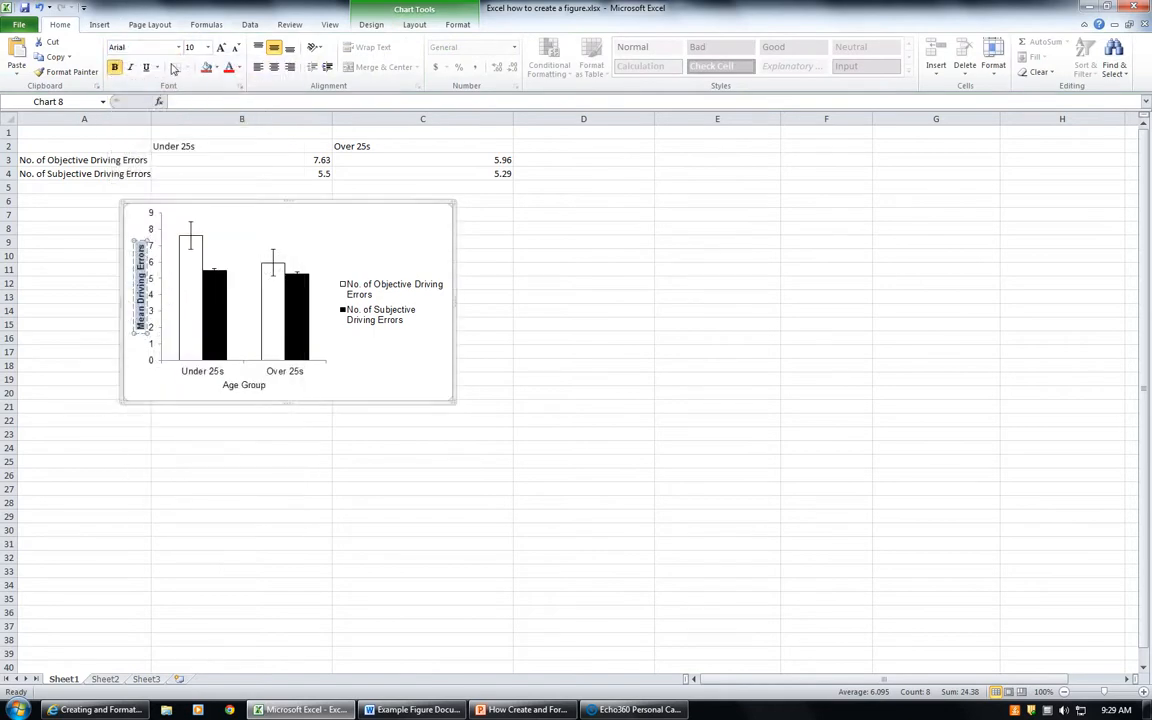
pyautogui.click(114, 67)
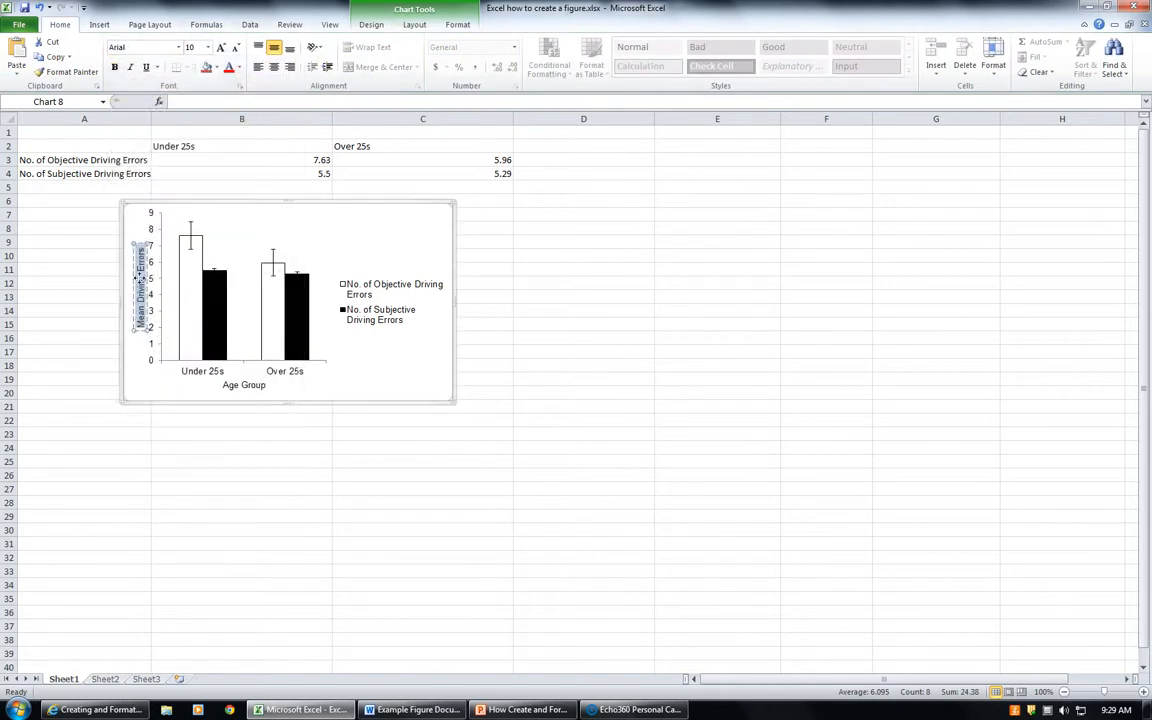
# - Move the chart legend up beside the tops of the Over 25s columns
pyautogui.click(379, 384)
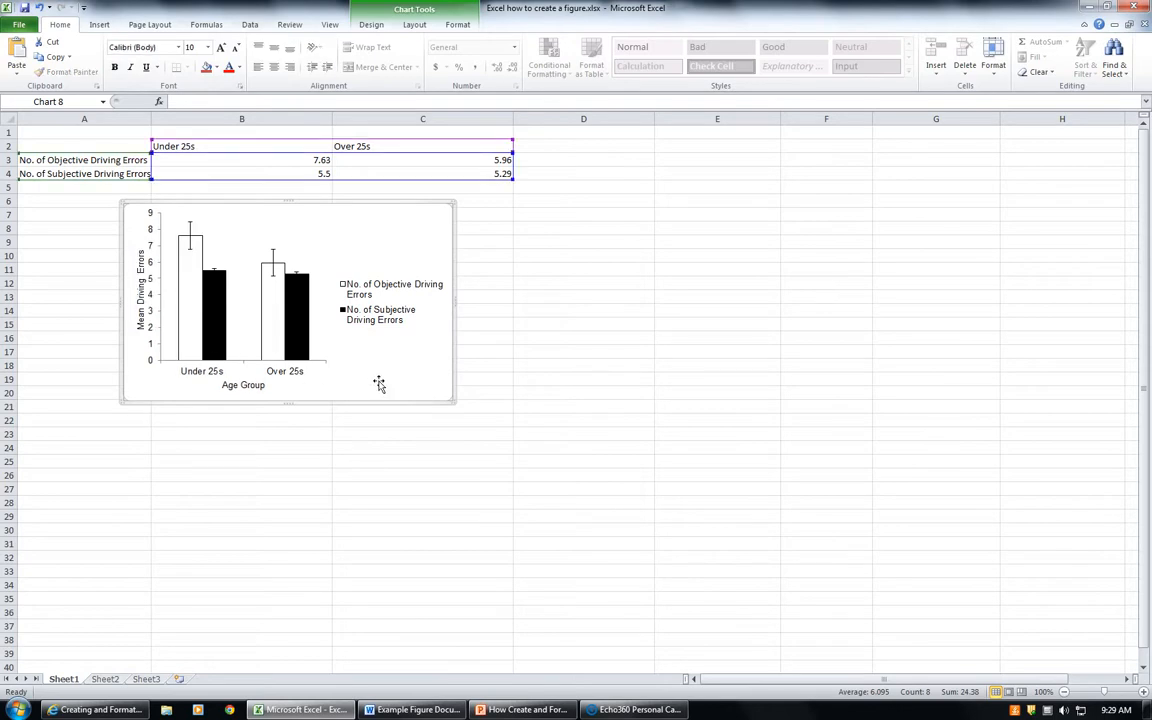
pyautogui.click(366, 310)
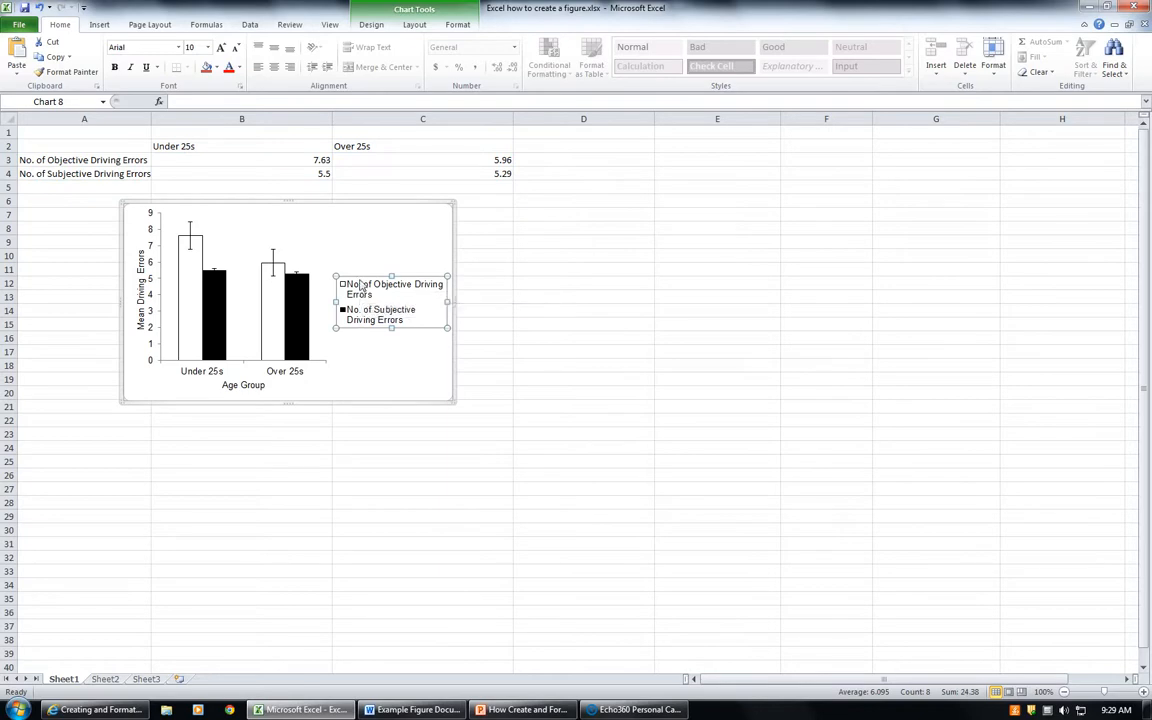
pyautogui.moveTo(364, 286); pyautogui.dragTo(343, 225)
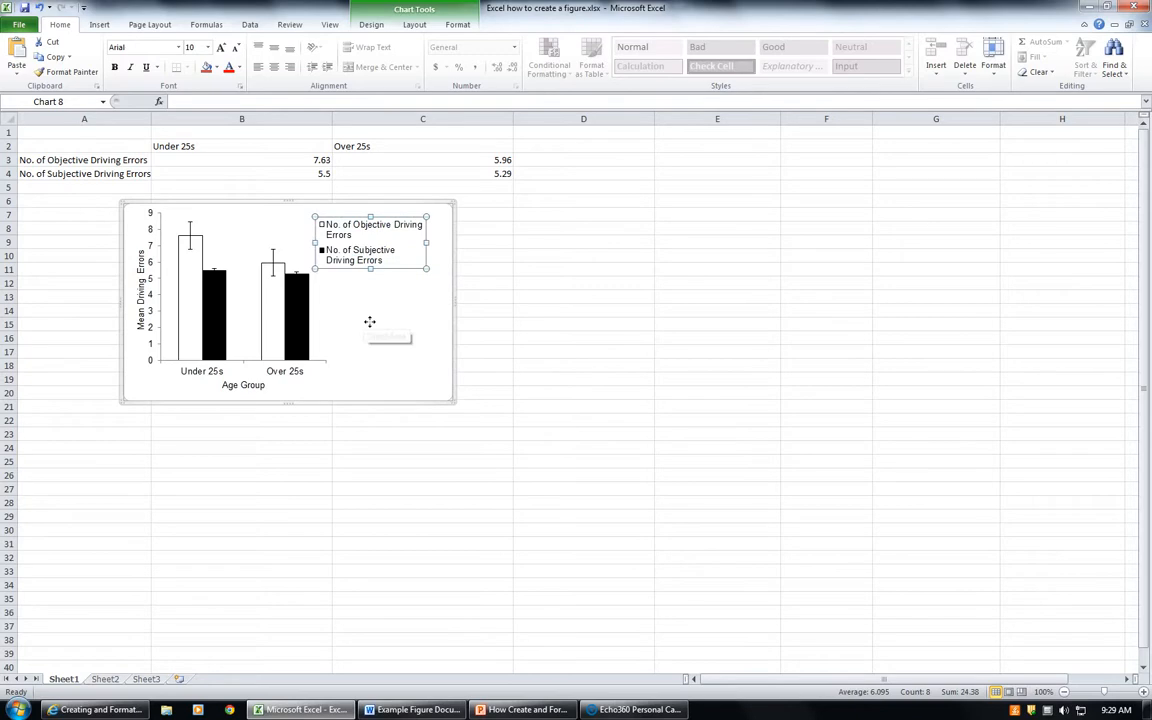
pyautogui.click(342, 298)
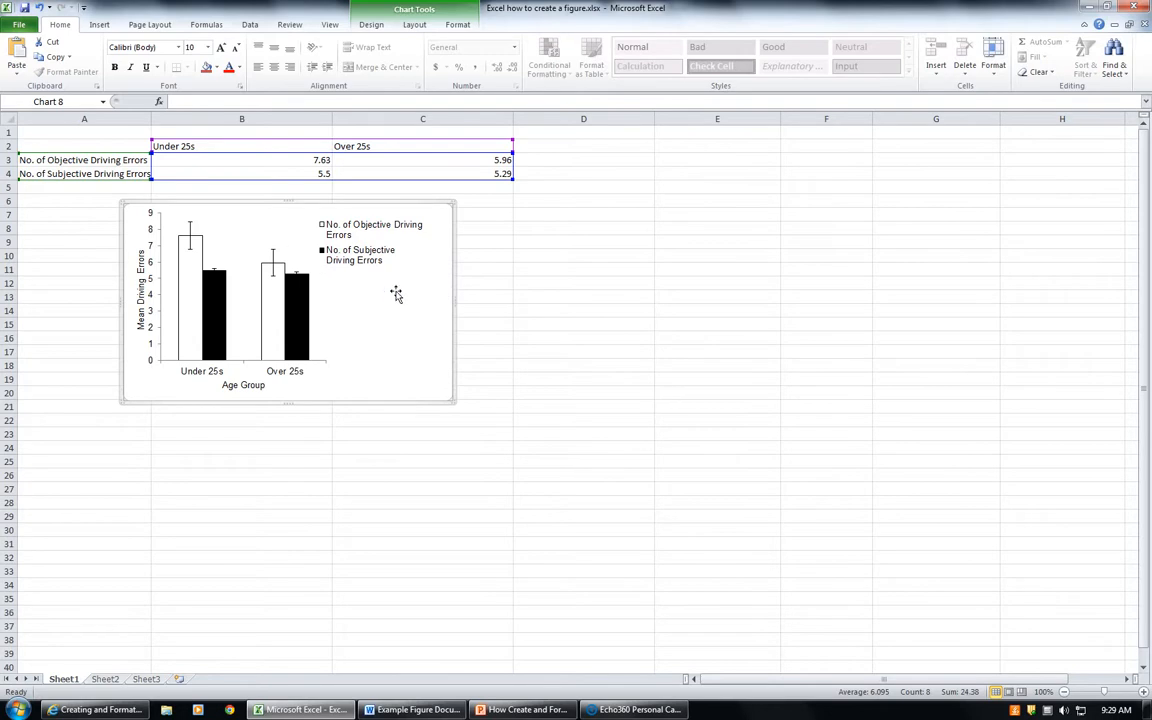
# - Give the chart area a solid black border line
pyautogui.doubleClick(418, 325)
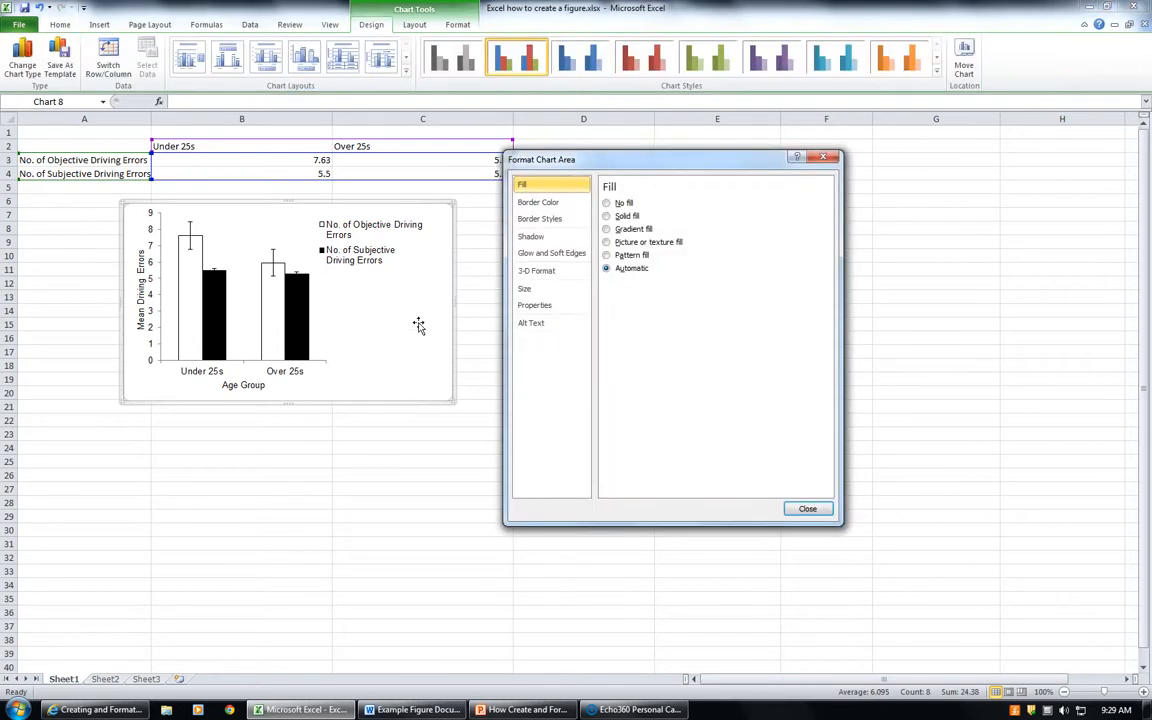
pyautogui.click(558, 204)
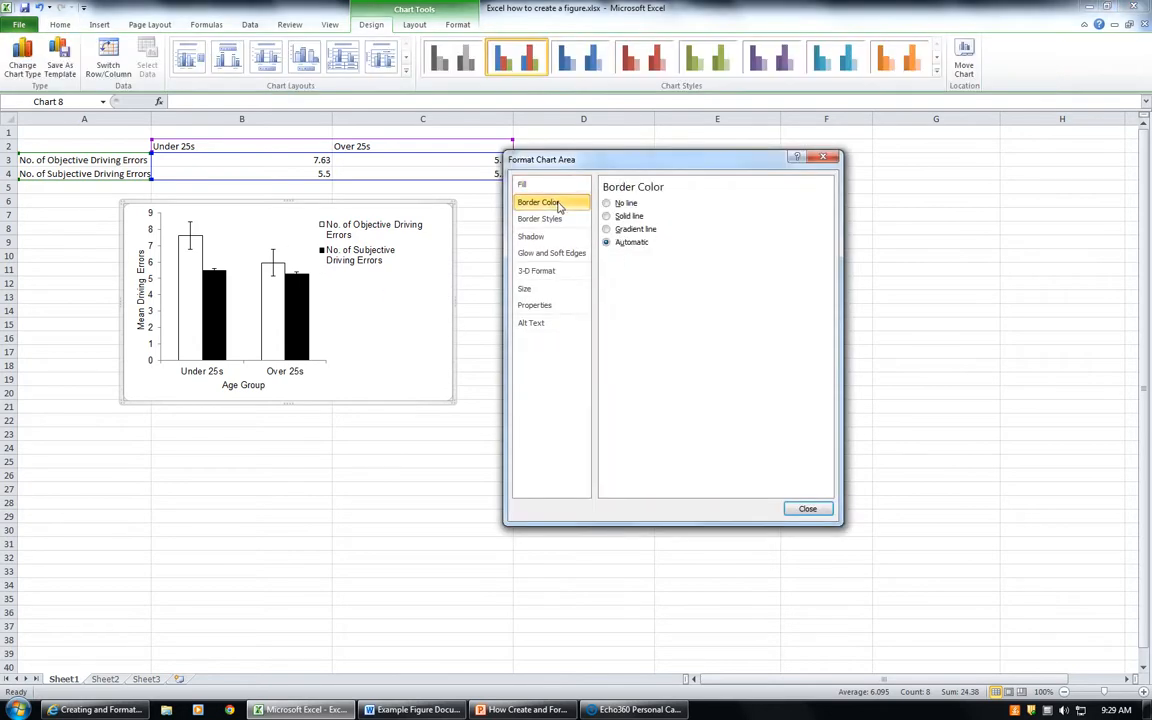
pyautogui.click(607, 217)
pyautogui.click(652, 259)
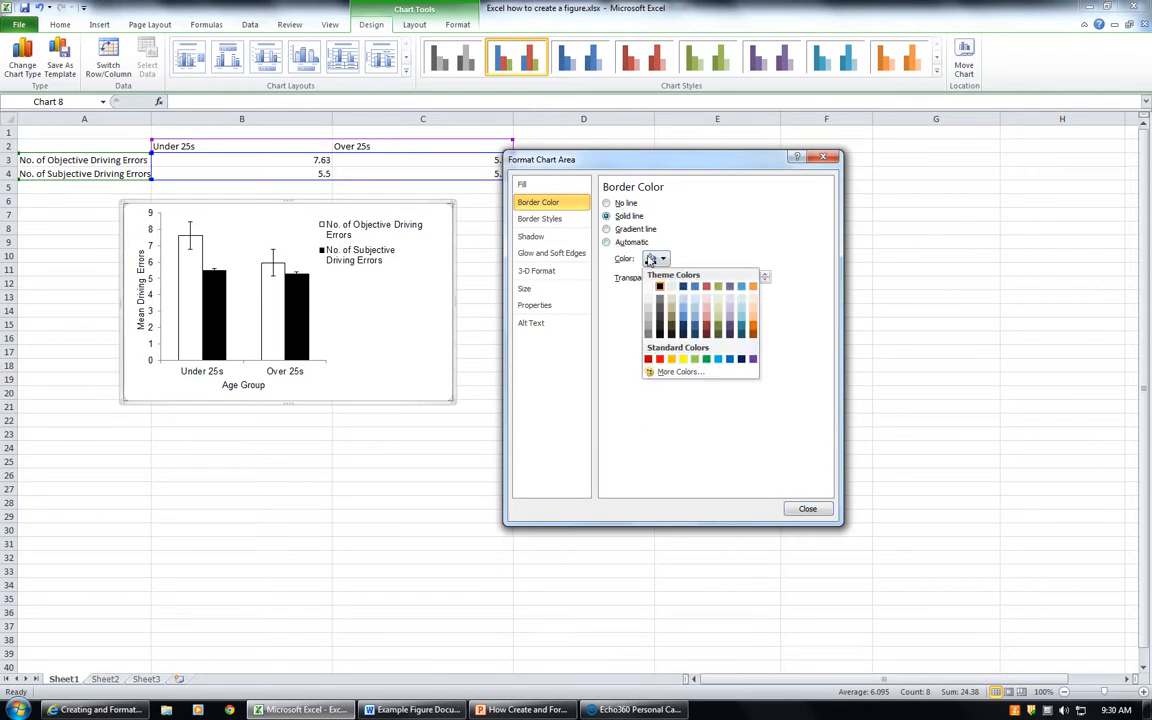
pyautogui.click(659, 288)
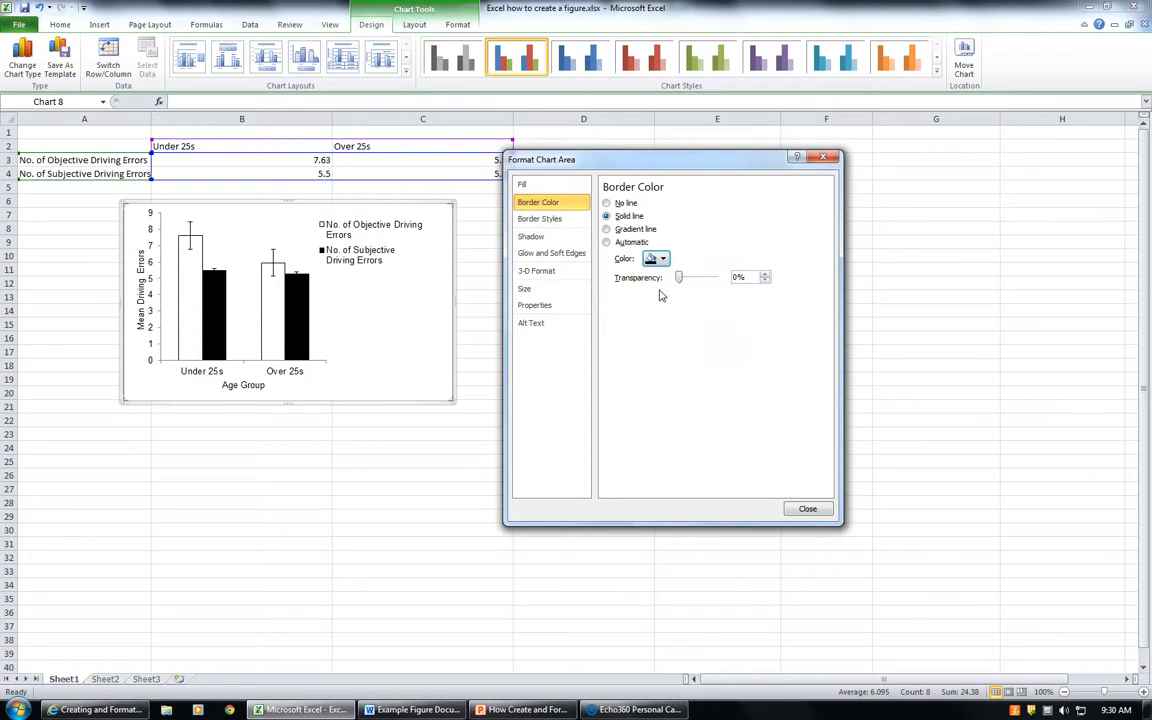
# - Add a solid border line around the chart legend
pyautogui.click(355, 262)
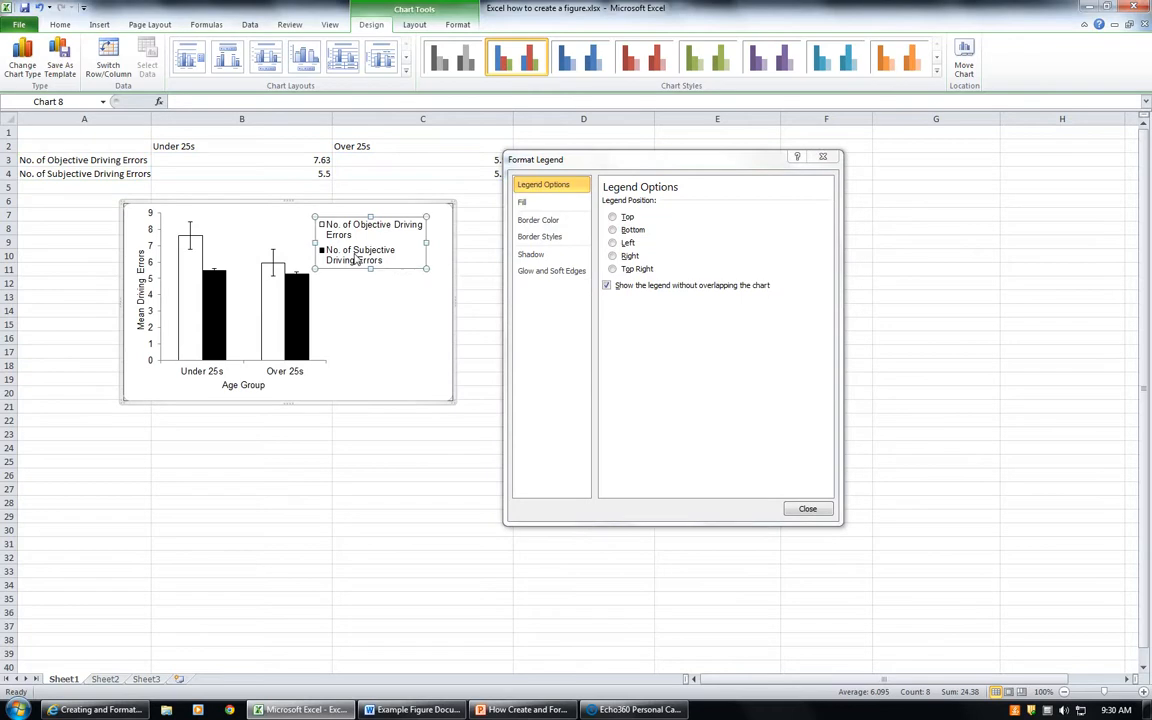
pyautogui.click(553, 221)
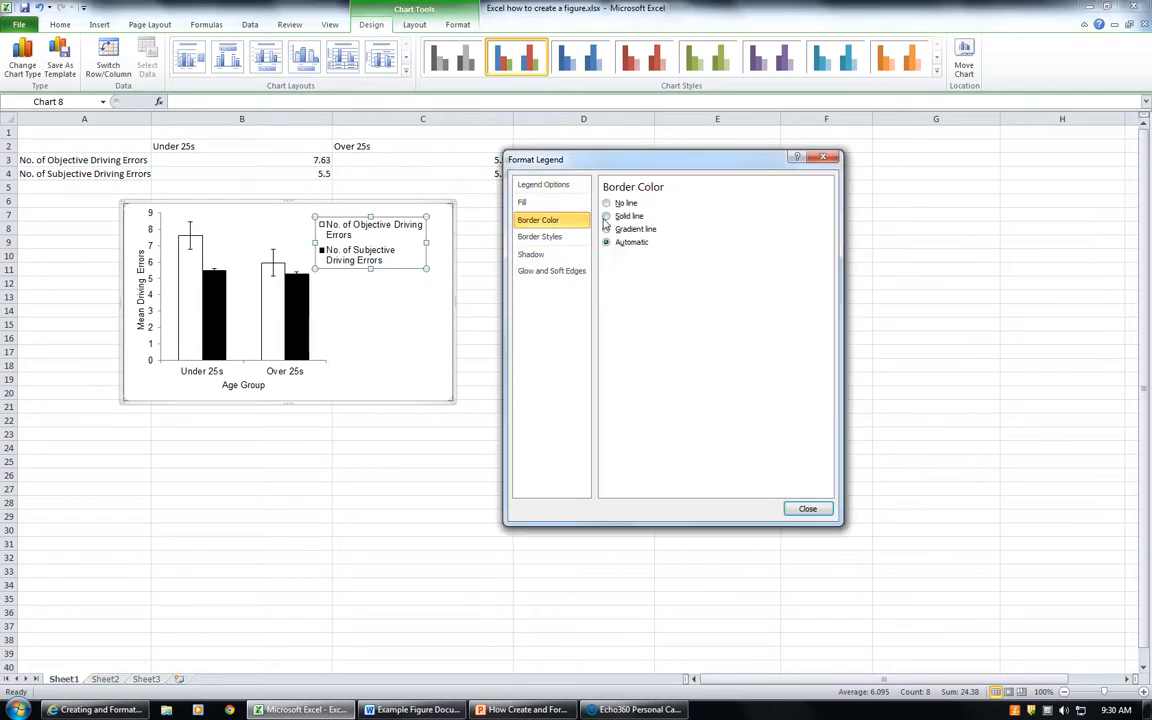
pyautogui.click(606, 216)
pyautogui.click(411, 335)
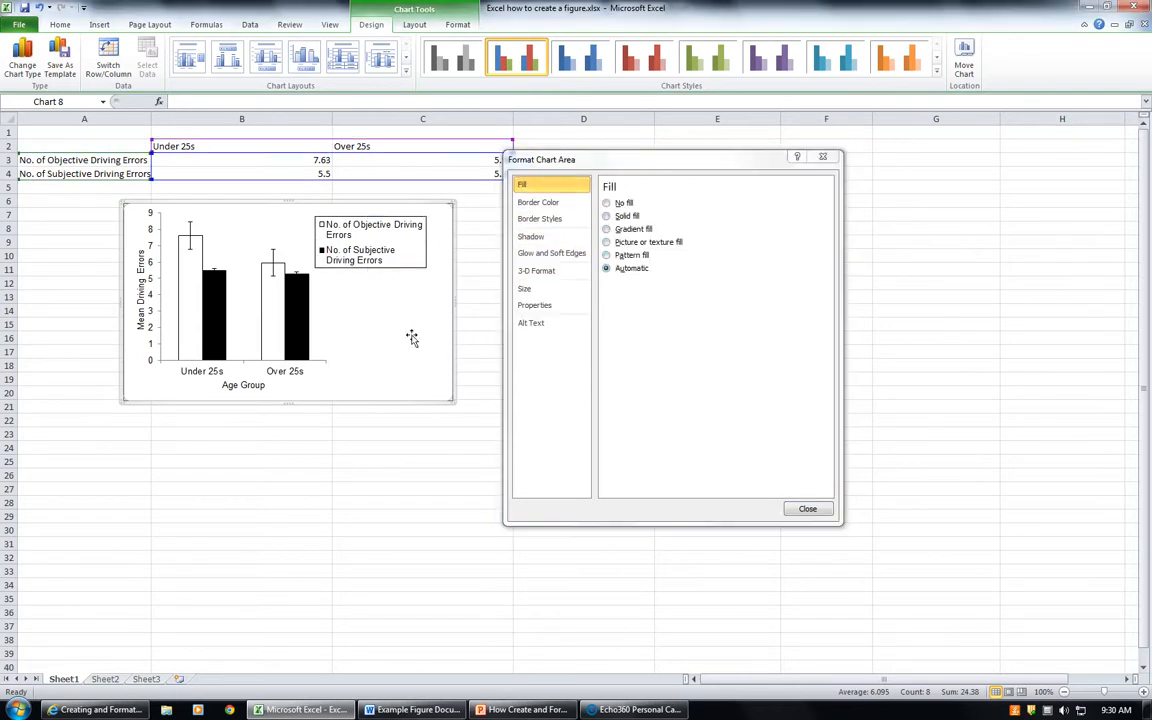
pyautogui.click(468, 352)
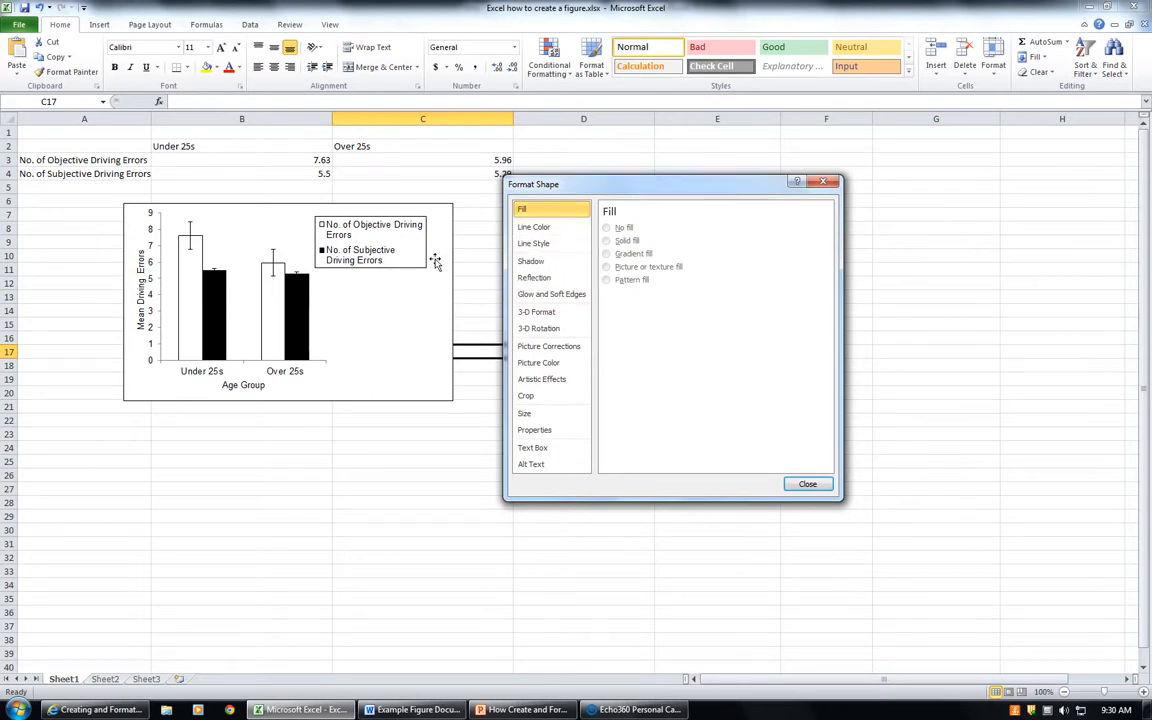
# - Set the chart legend's border to No line
pyautogui.click(378, 232)
pyautogui.click(537, 219)
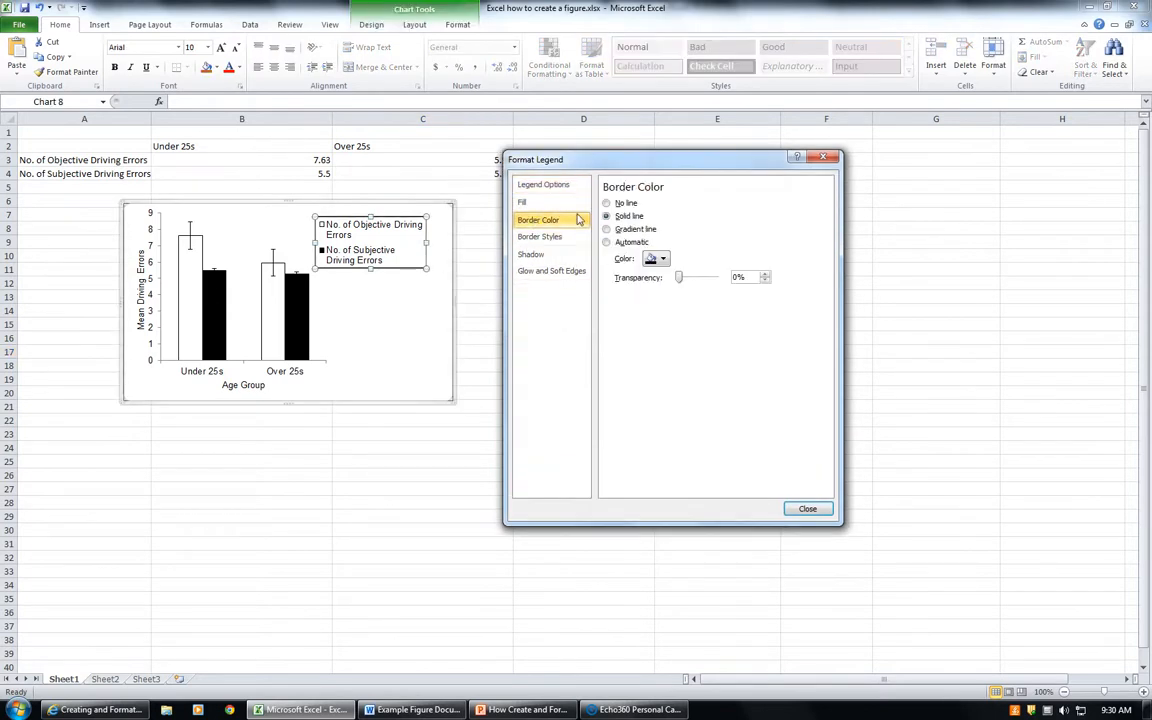
pyautogui.click(606, 204)
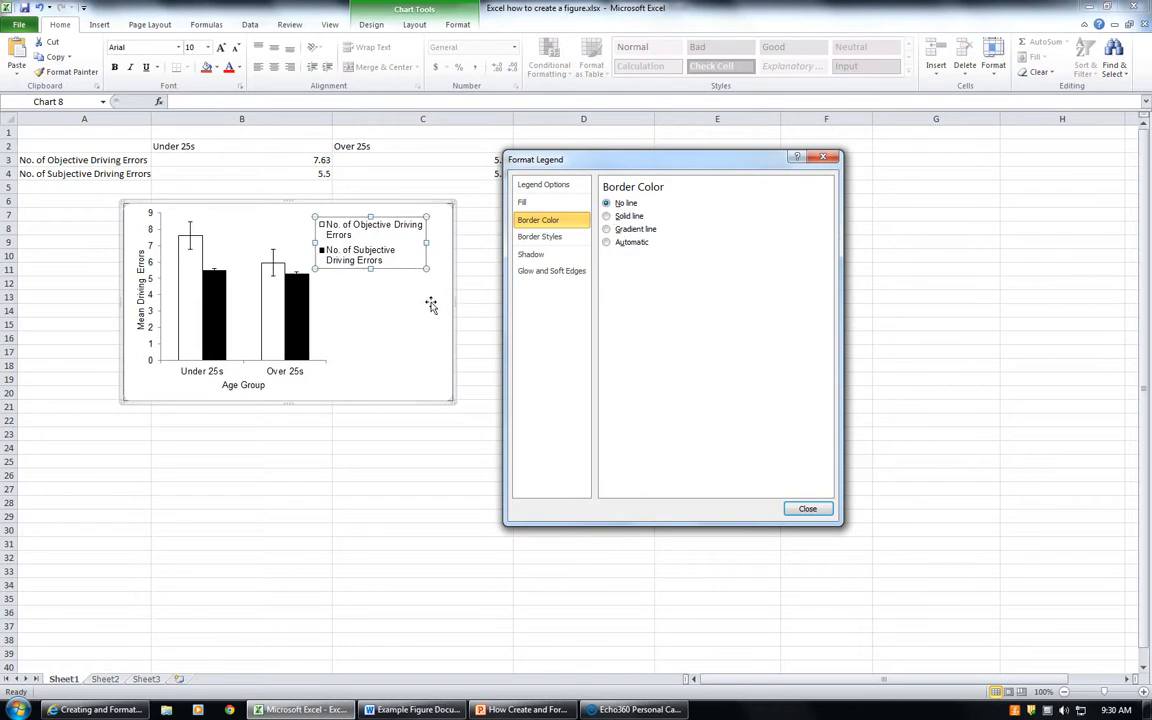
# - Set the chart area's border to No line, close the formatting dialog and deselect the chart
pyautogui.click(395, 333)
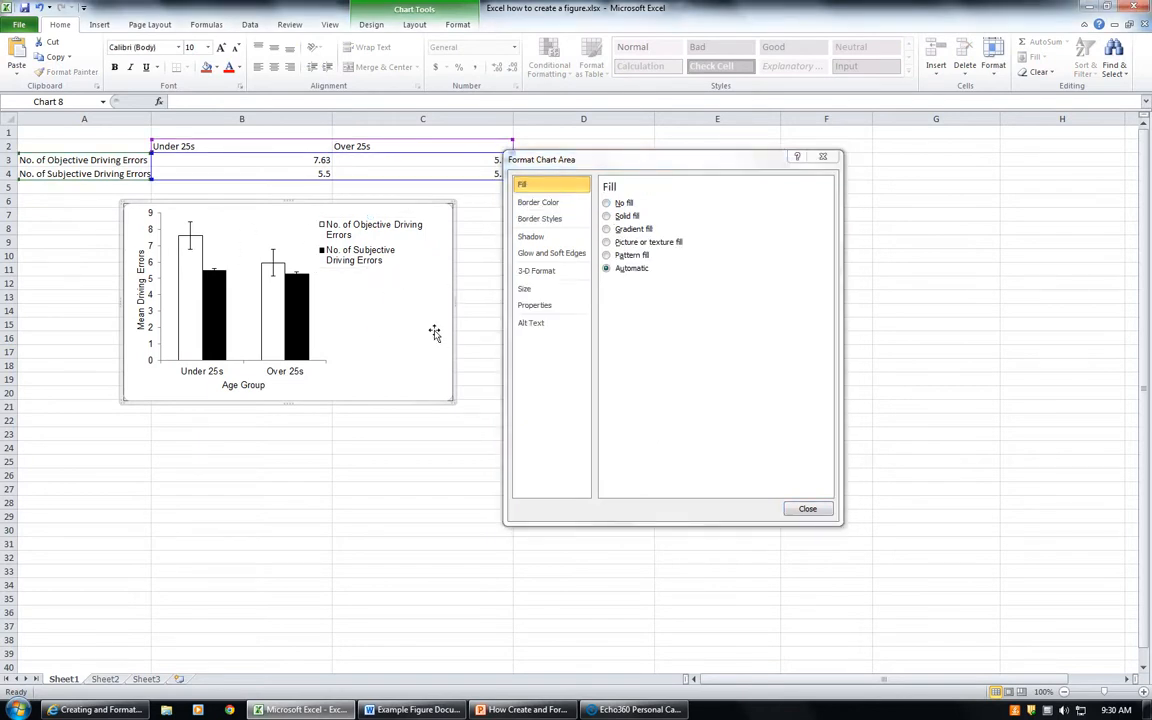
pyautogui.click(556, 204)
pyautogui.click(607, 204)
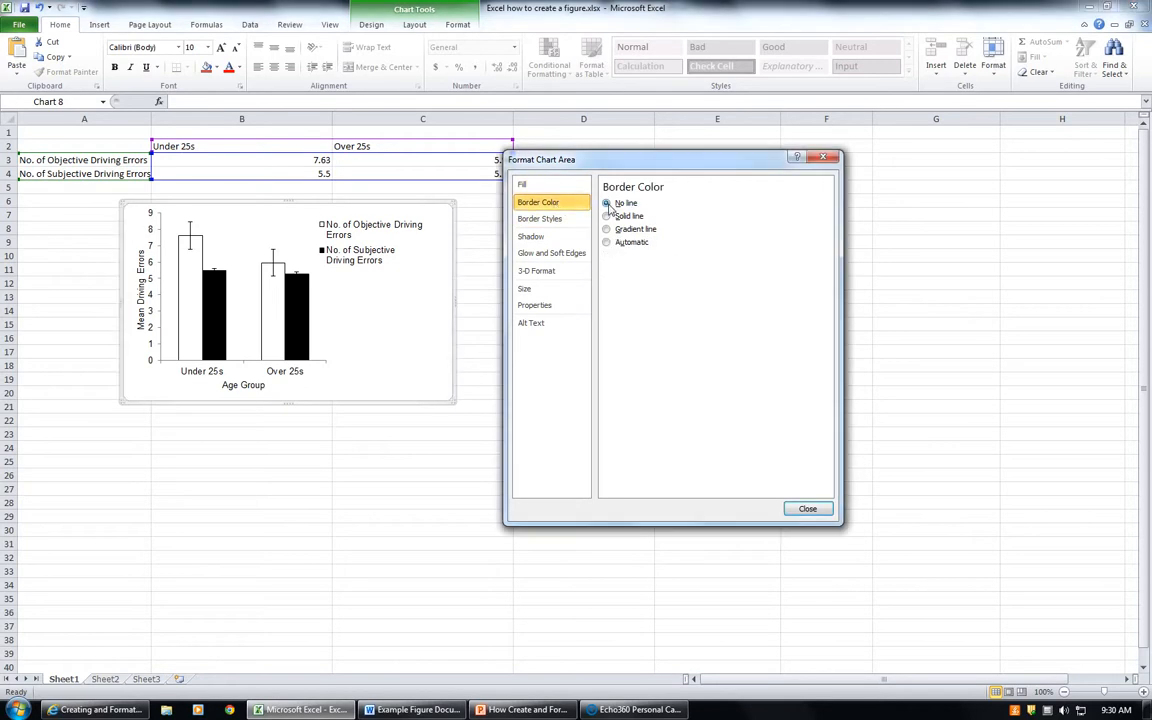
pyautogui.click(806, 509)
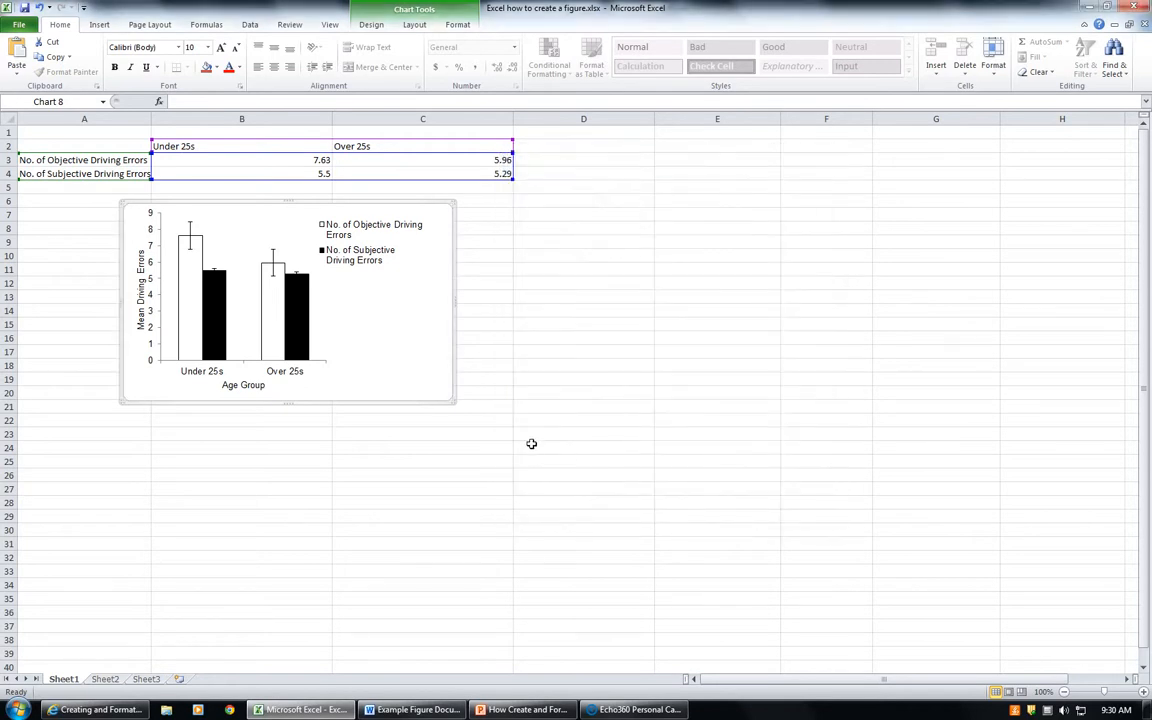
pyautogui.click(424, 440)
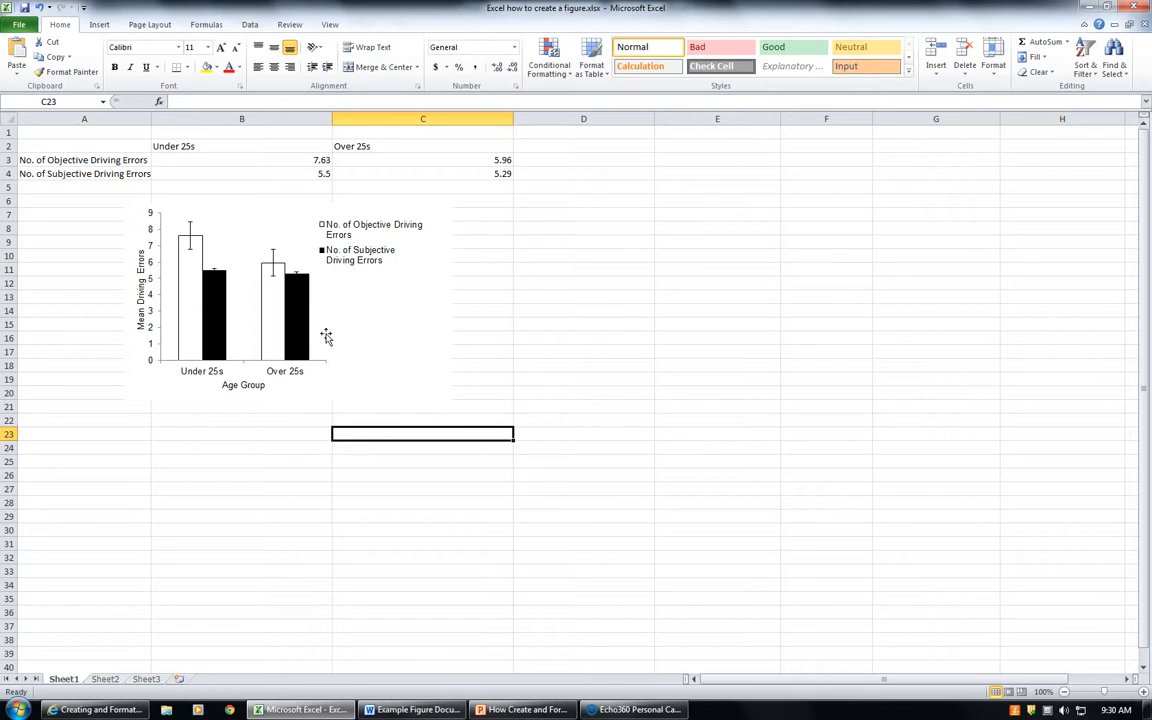
# - Copy the whole chart and switch to Example Figure Document in Word
pyautogui.rightClick(413, 336)
pyautogui.click(442, 353)
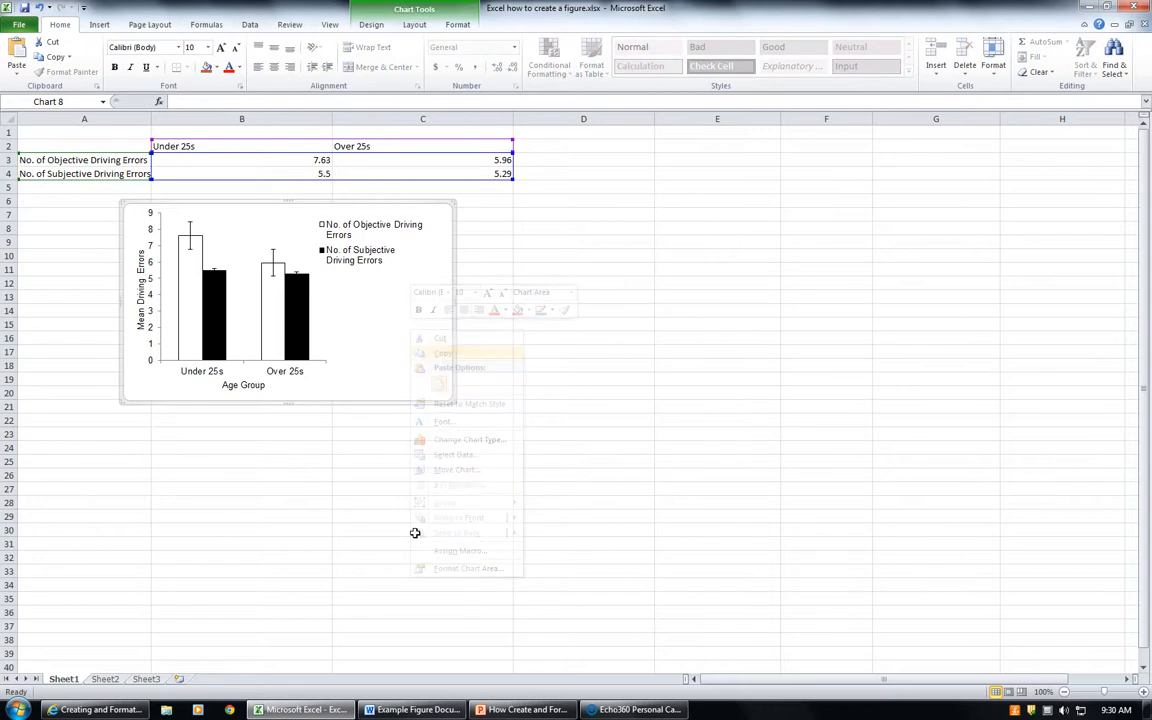
pyautogui.click(416, 710)
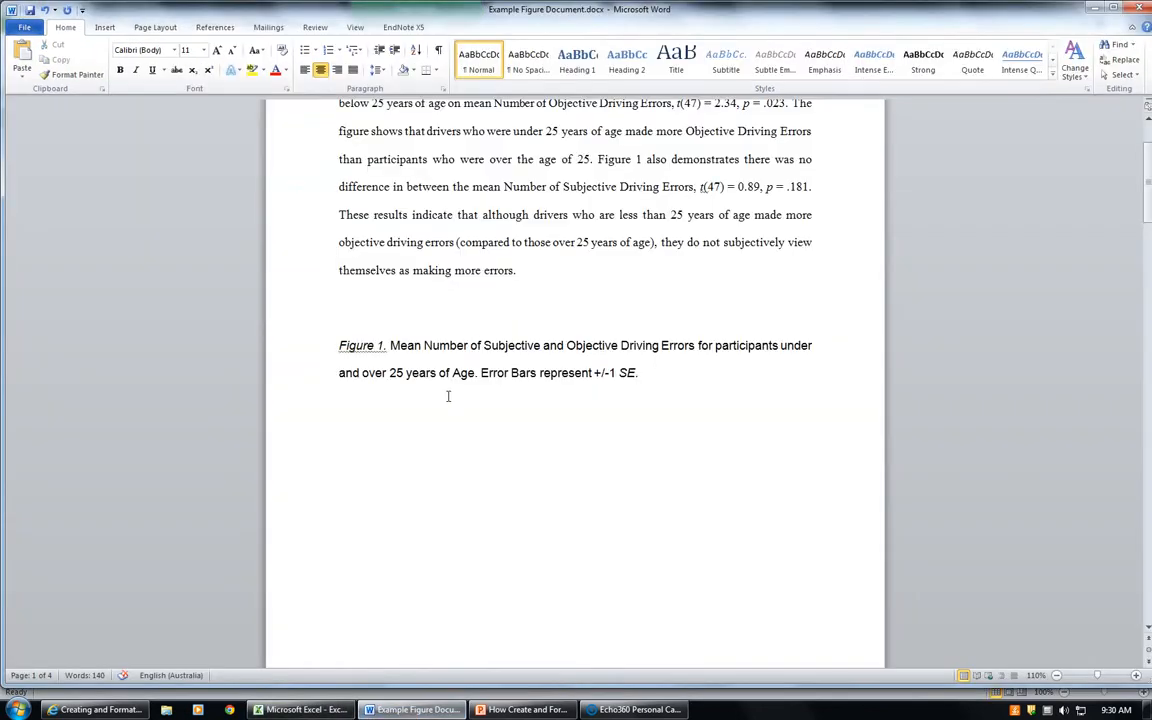
# - Paste the copied chart on the blank line between the results paragraph and the Figure 1 caption
pyautogui.scroll(2, 470, 360)
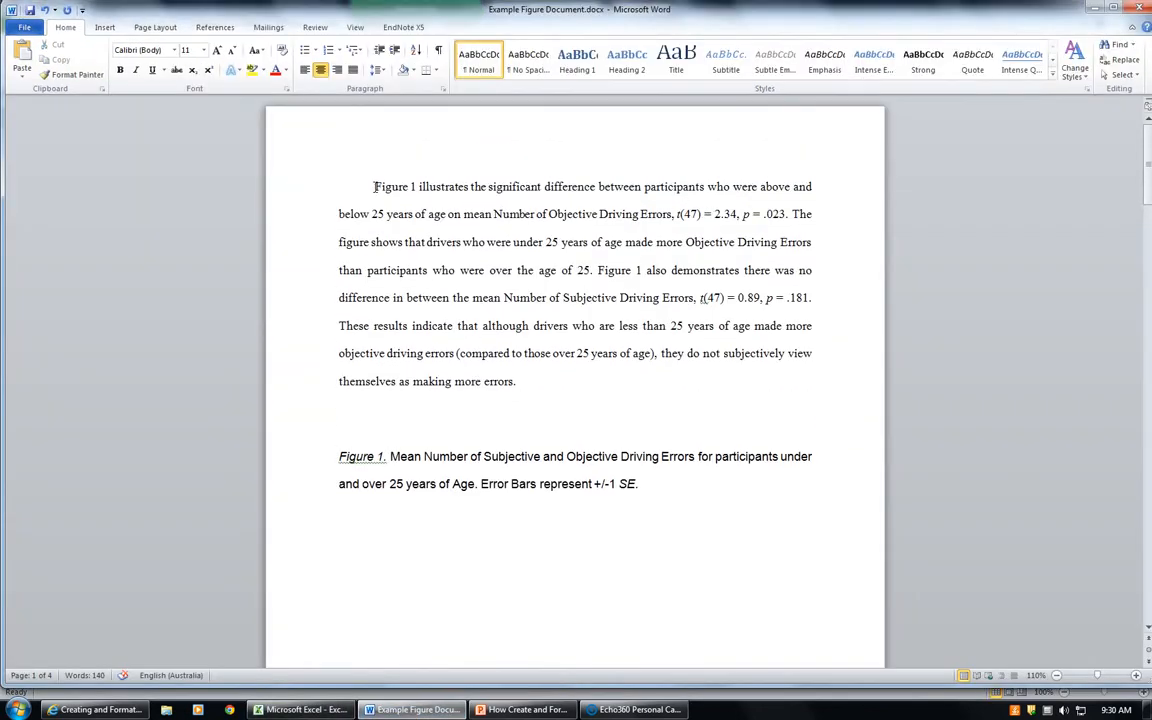
pyautogui.moveTo(374, 186); pyautogui.dragTo(415, 187)
pyautogui.click(478, 422)
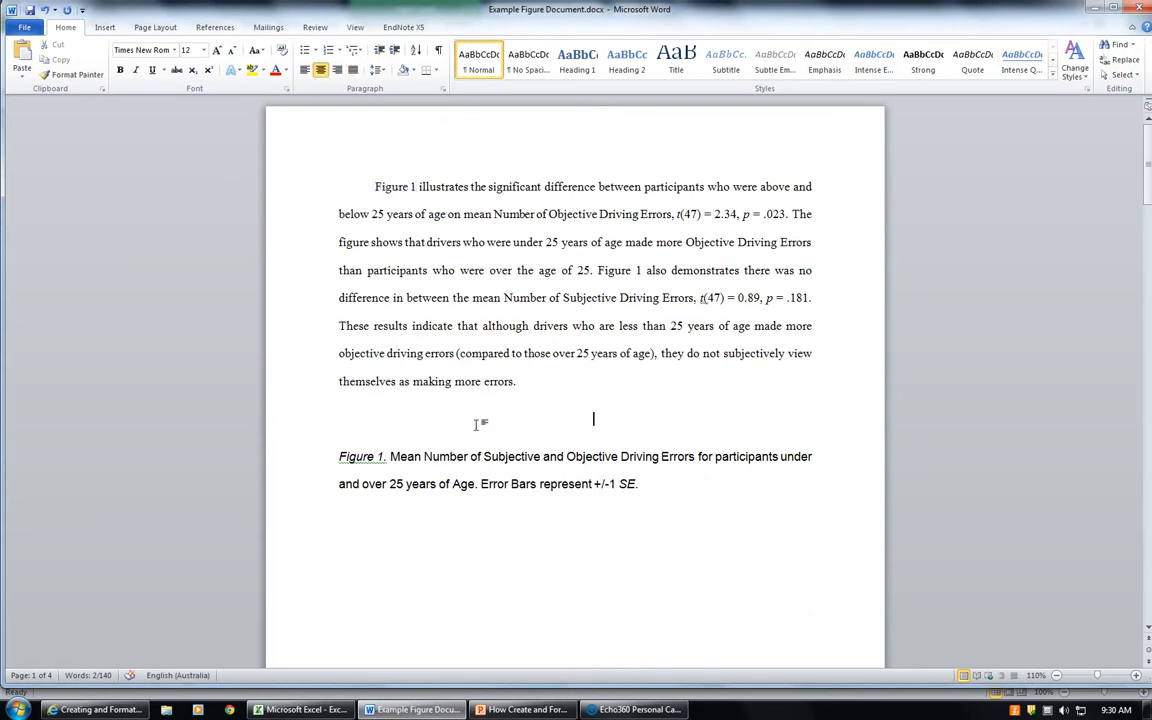
pyautogui.rightClick(393, 423)
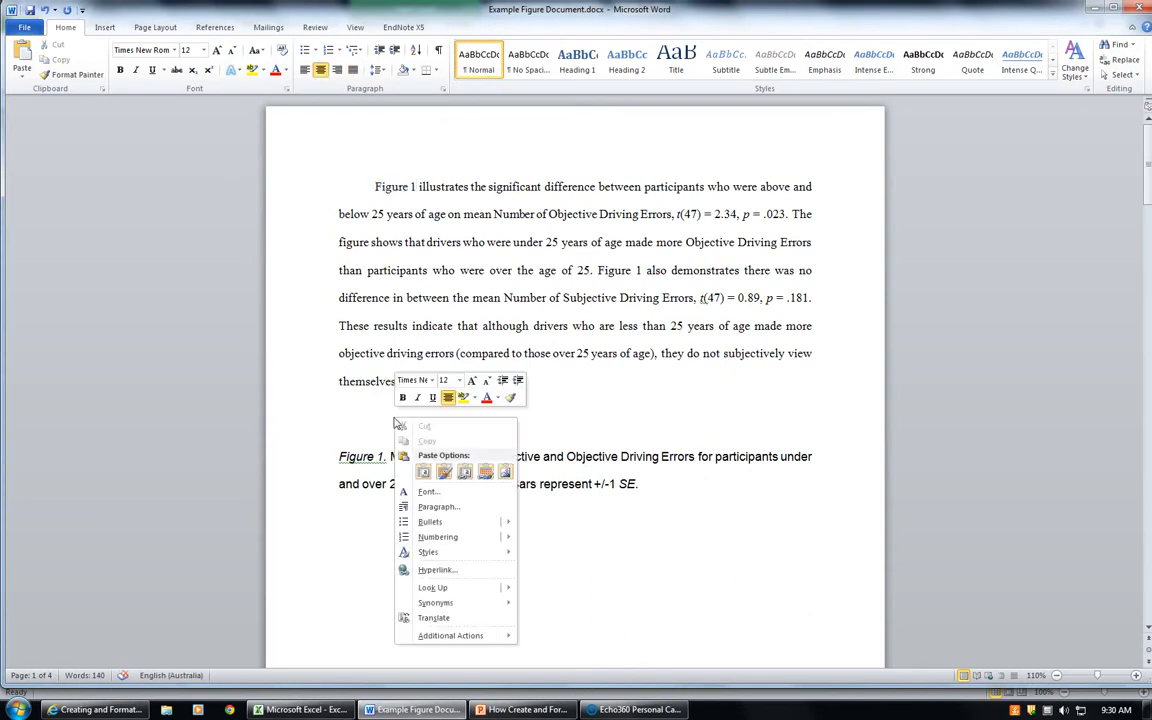
pyautogui.click(430, 478)
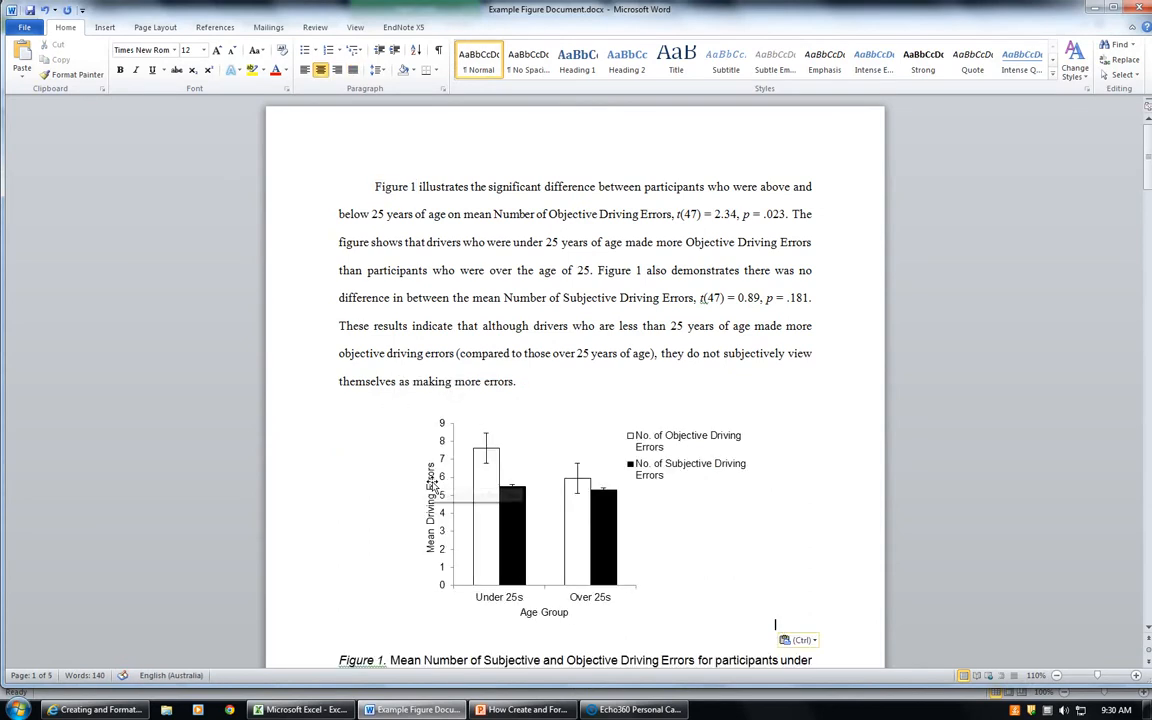
# - Left-align the pasted chart above the Figure 1 caption
pyautogui.scroll(-1, 540, 540)
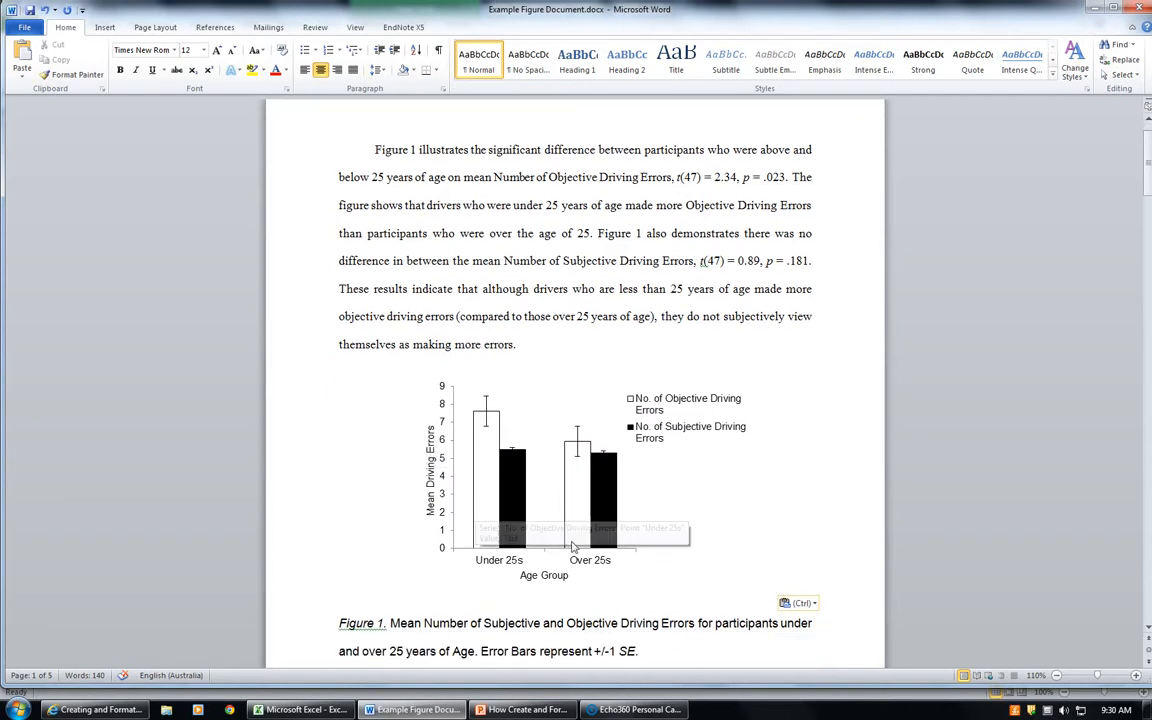
pyautogui.click(591, 452)
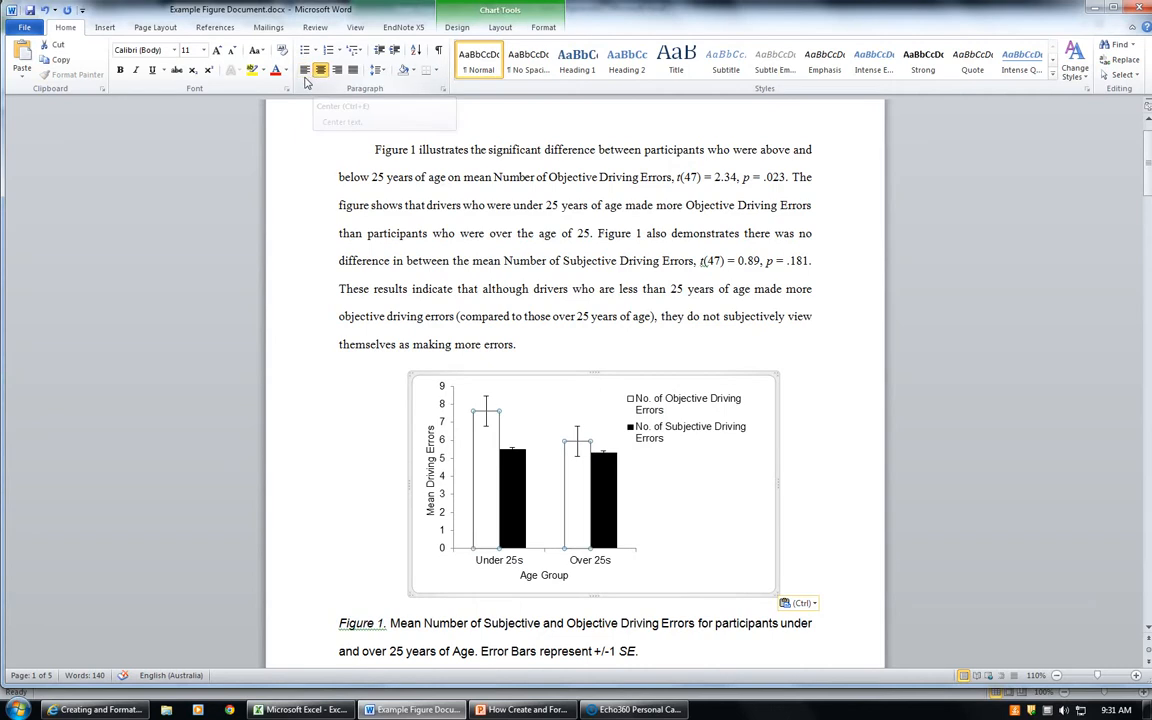
pyautogui.click(304, 69)
pyautogui.scroll(-1, 782, 505)
pyautogui.click(778, 497)
pyautogui.scroll(-1, 710, 470)
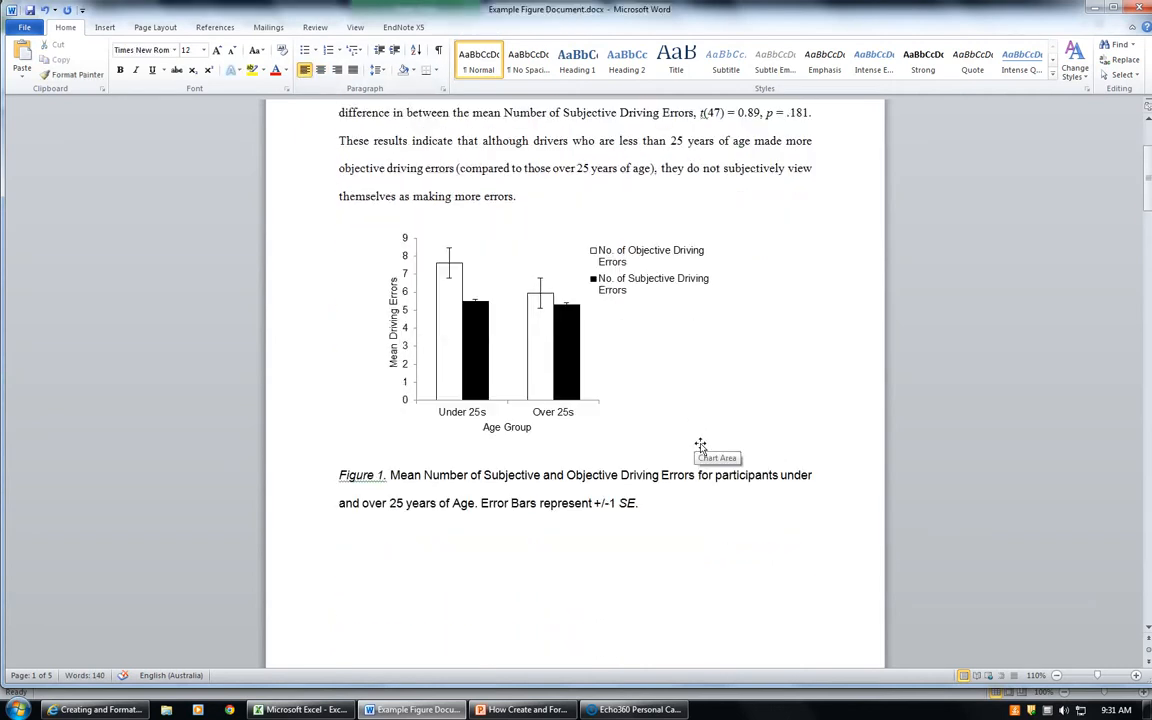
# - Enlarge the pasted chart from its lower corner until its edge meets the end of the text lines
pyautogui.click(705, 380)
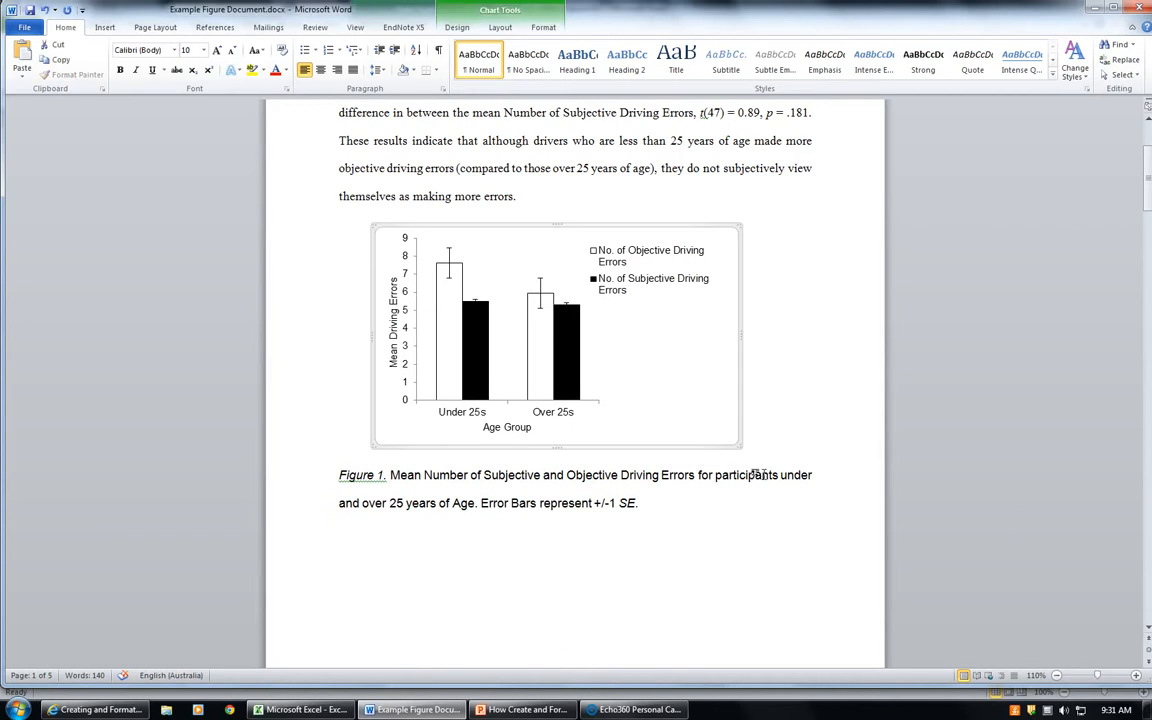
pyautogui.moveTo(750, 454); pyautogui.dragTo(818, 541)
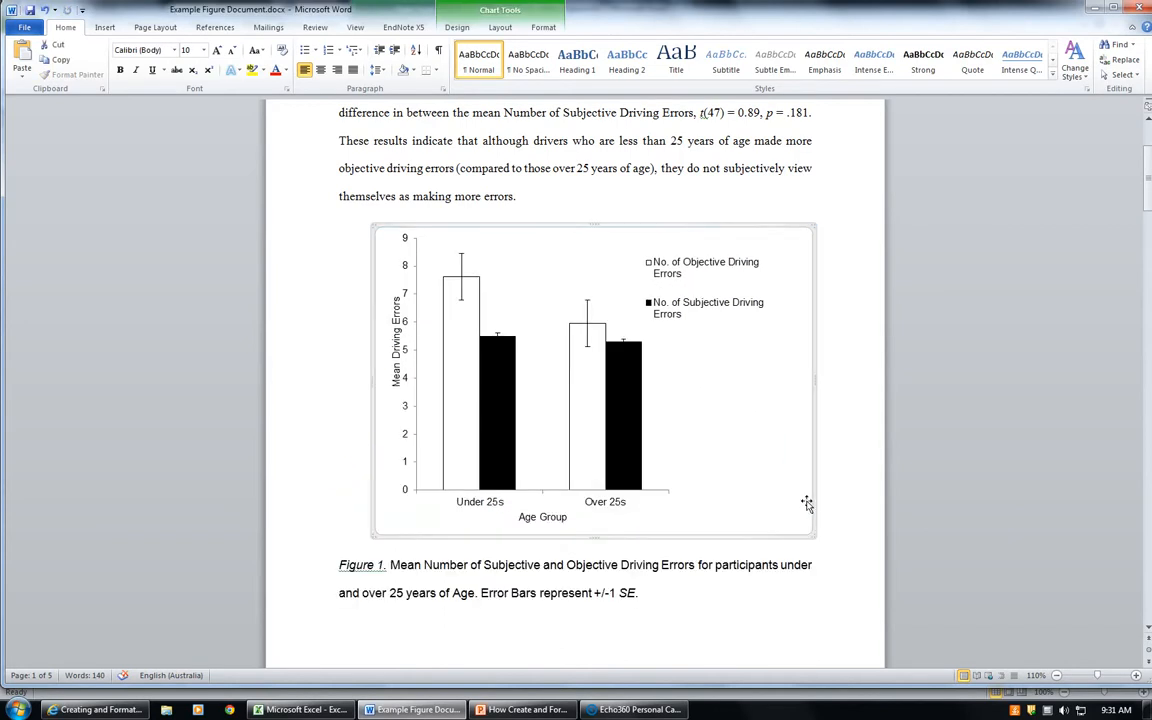
pyautogui.click(845, 524)
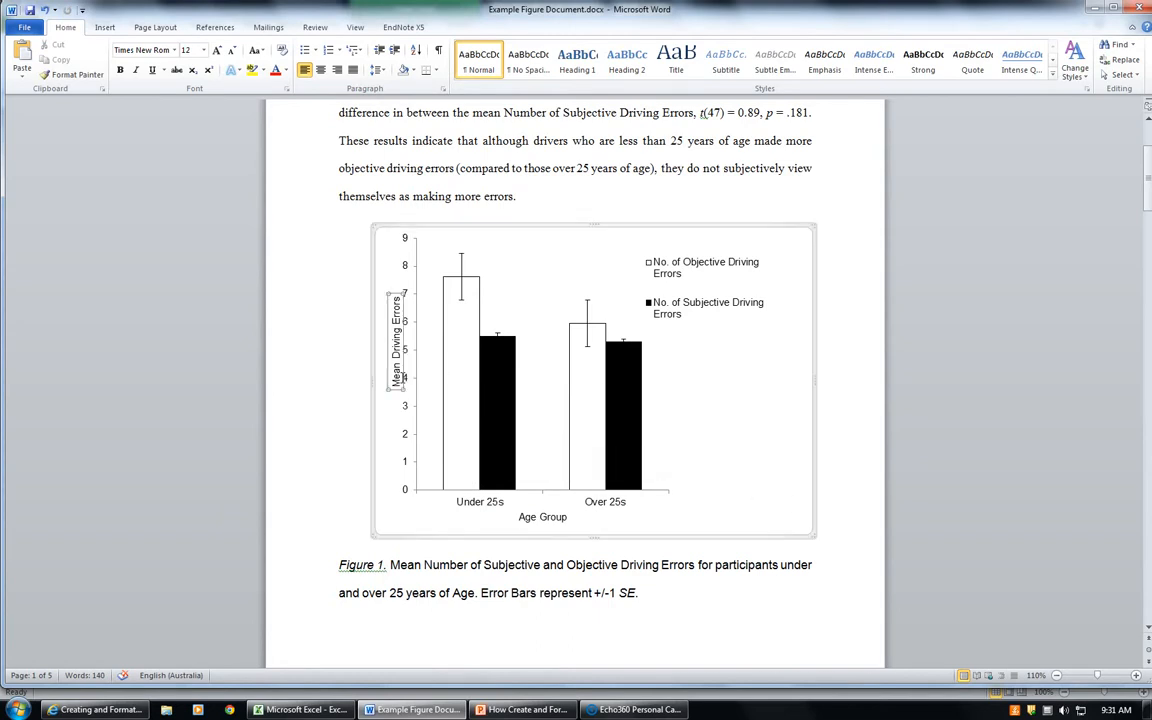
pyautogui.click(396, 345)
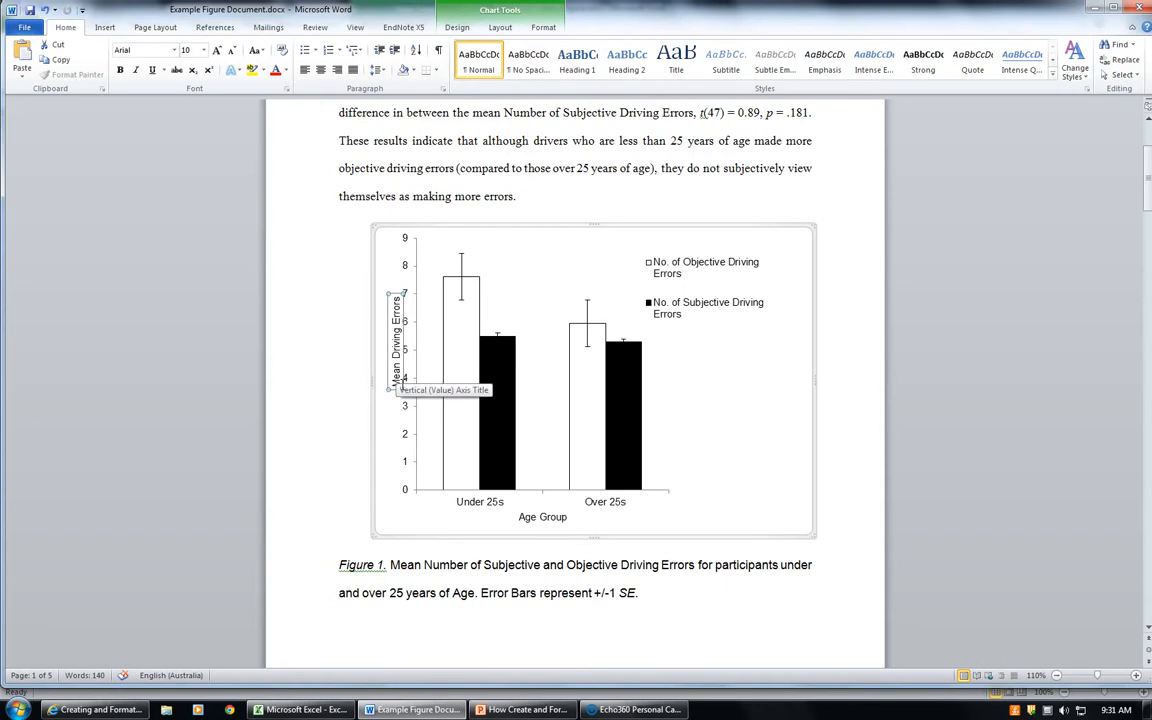
pyautogui.click(709, 603)
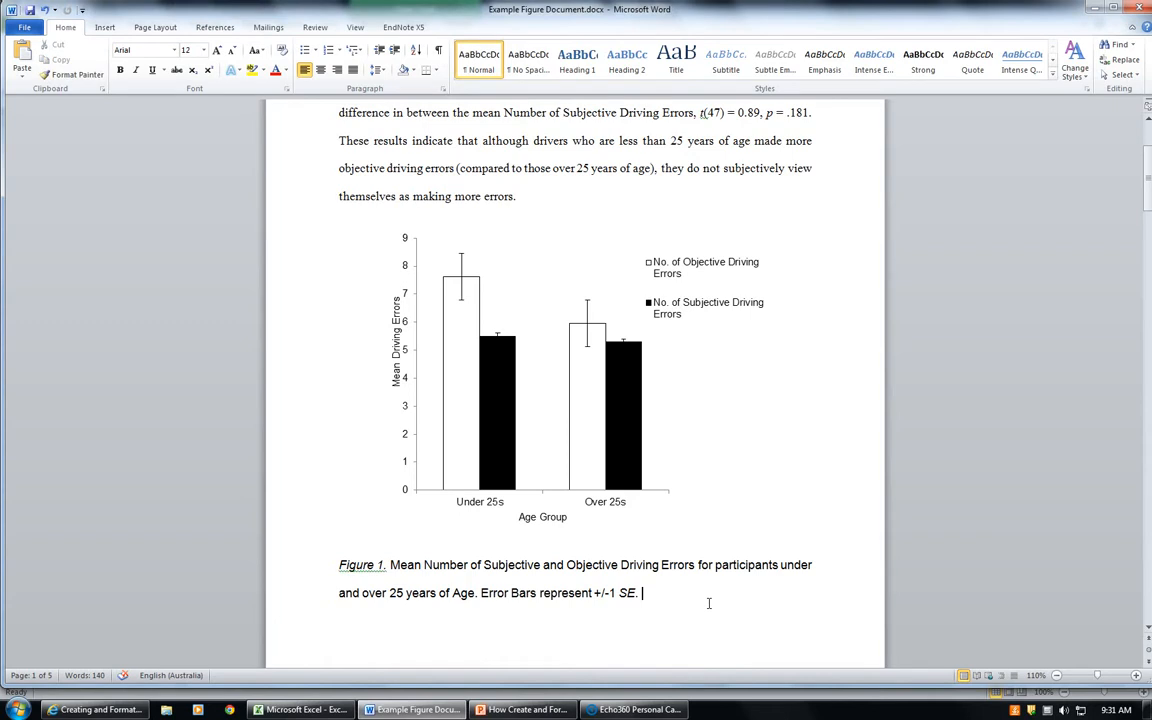
# - Try placing the chart below the Figure 1 caption and move it back between the paragraph and the caption
pyautogui.click(601, 482)
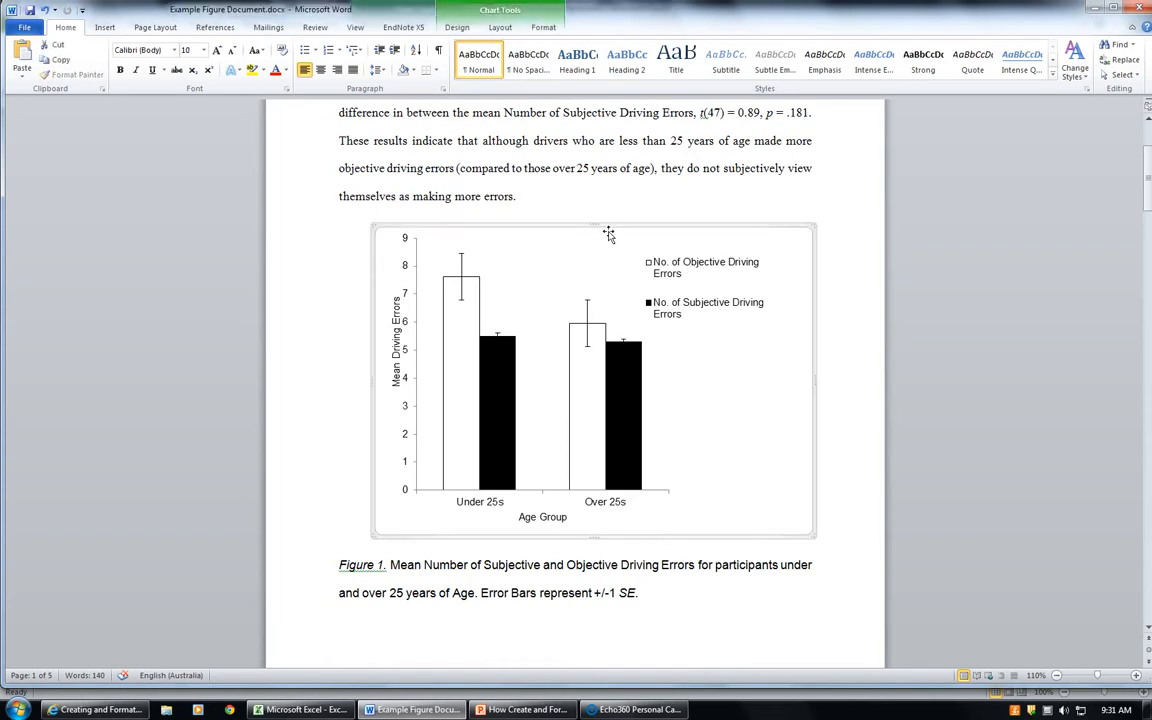
pyautogui.moveTo(607, 232); pyautogui.dragTo(357, 680)
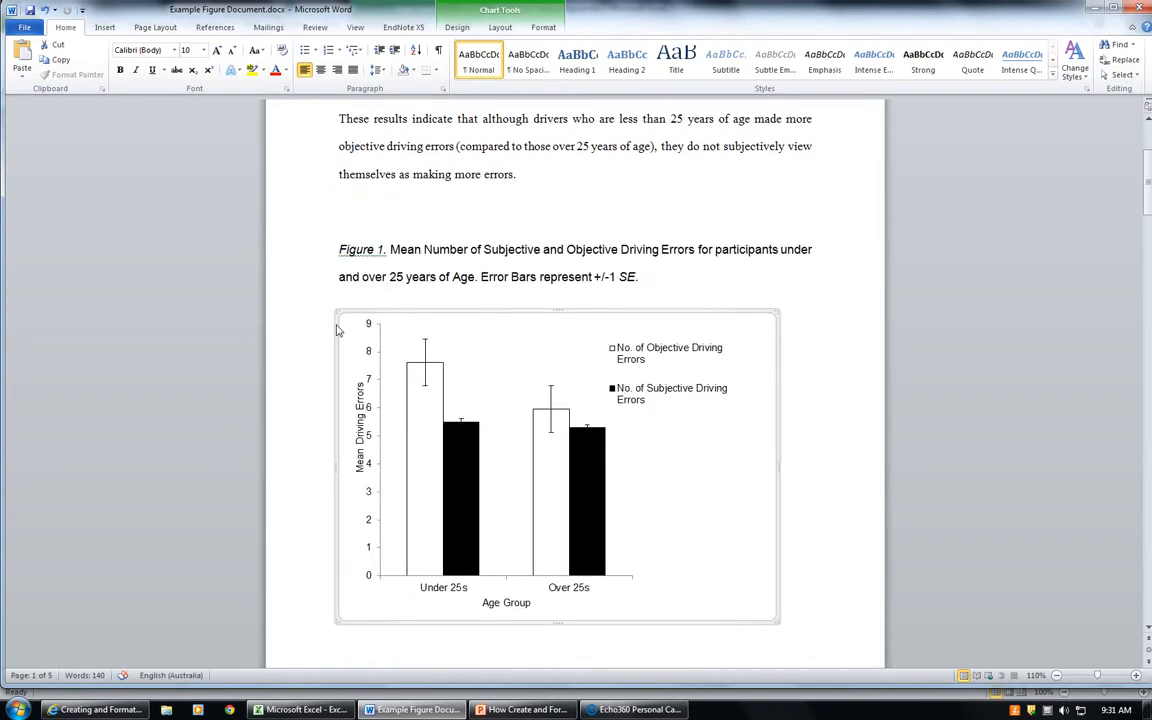
pyautogui.moveTo(355, 320); pyautogui.dragTo(362, 216)
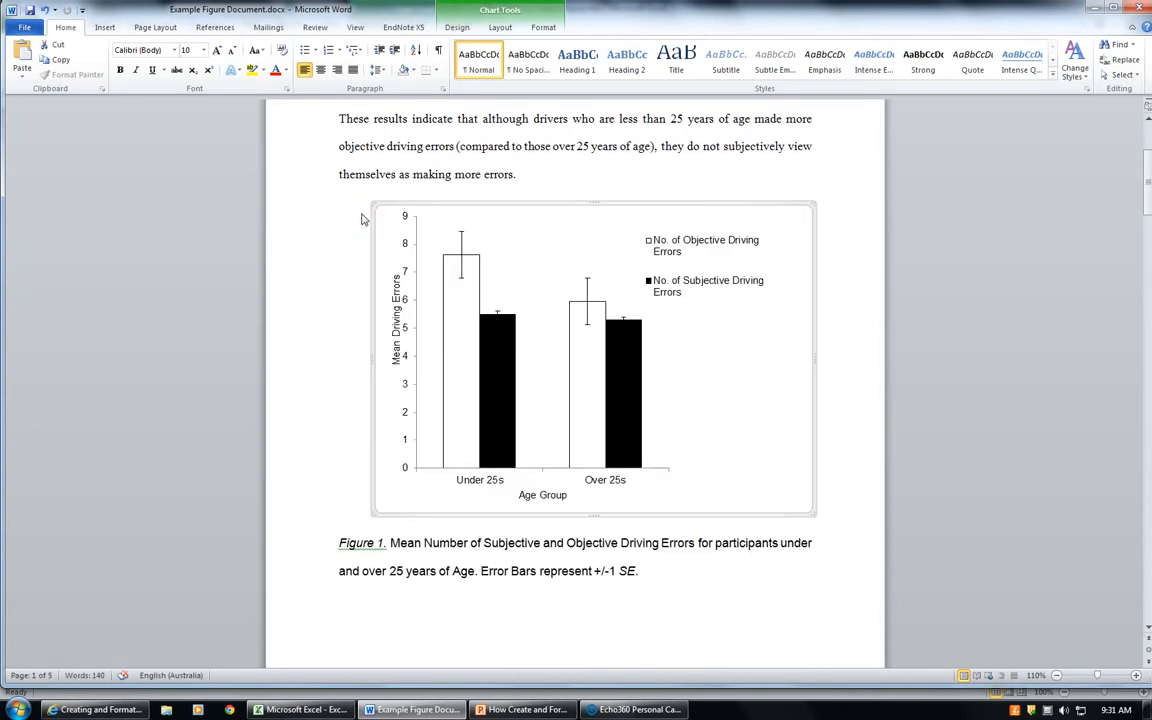
# - Examine the full Figure 1 caption and its descriptive title below the chart
pyautogui.scroll(-1, 512, 432)
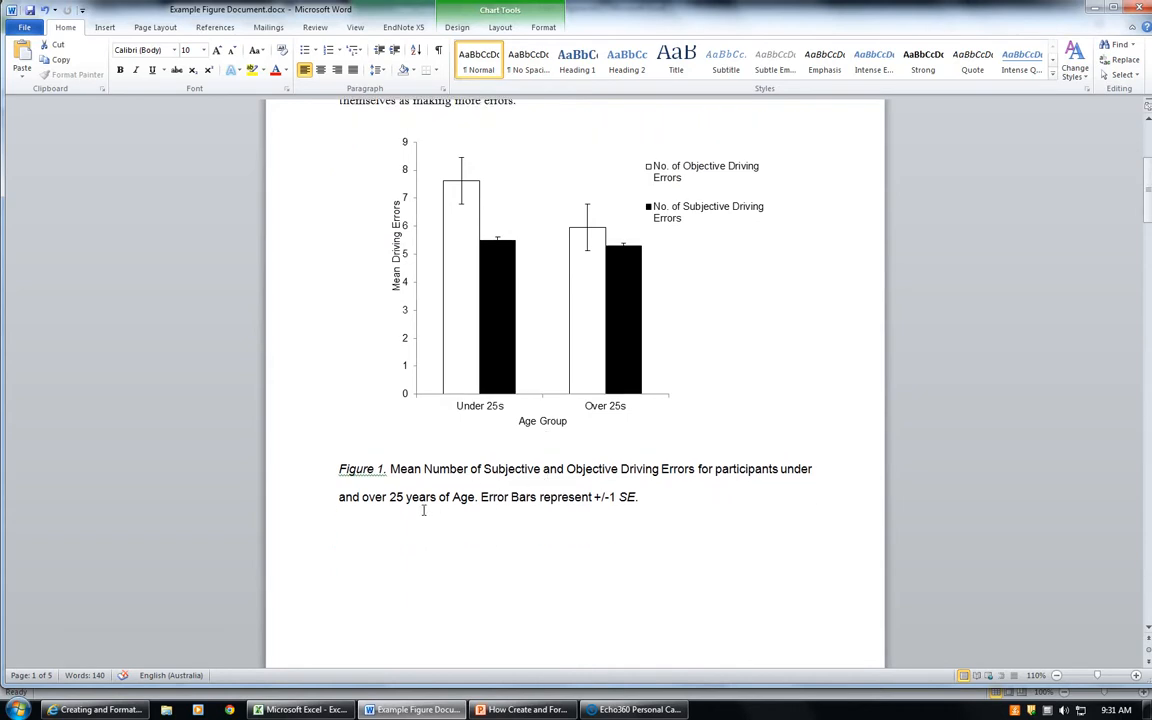
pyautogui.click(357, 480)
pyautogui.moveTo(358, 480); pyautogui.dragTo(650, 509)
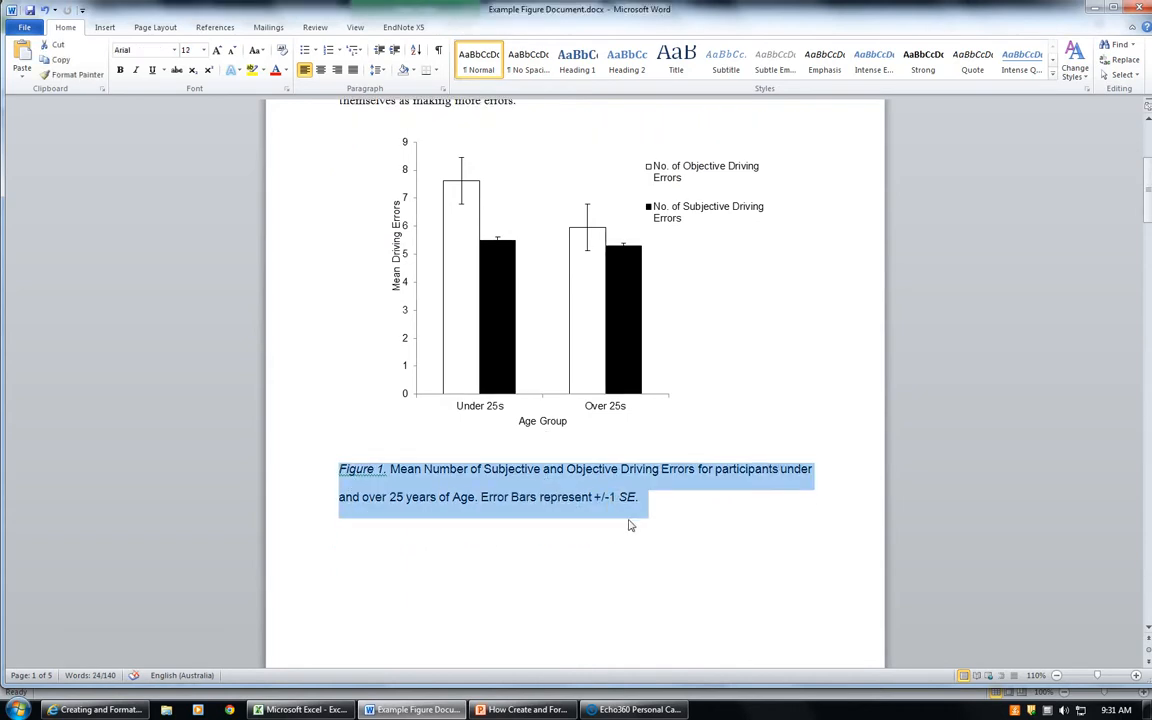
pyautogui.scroll(1, 645, 540)
pyautogui.click(661, 544)
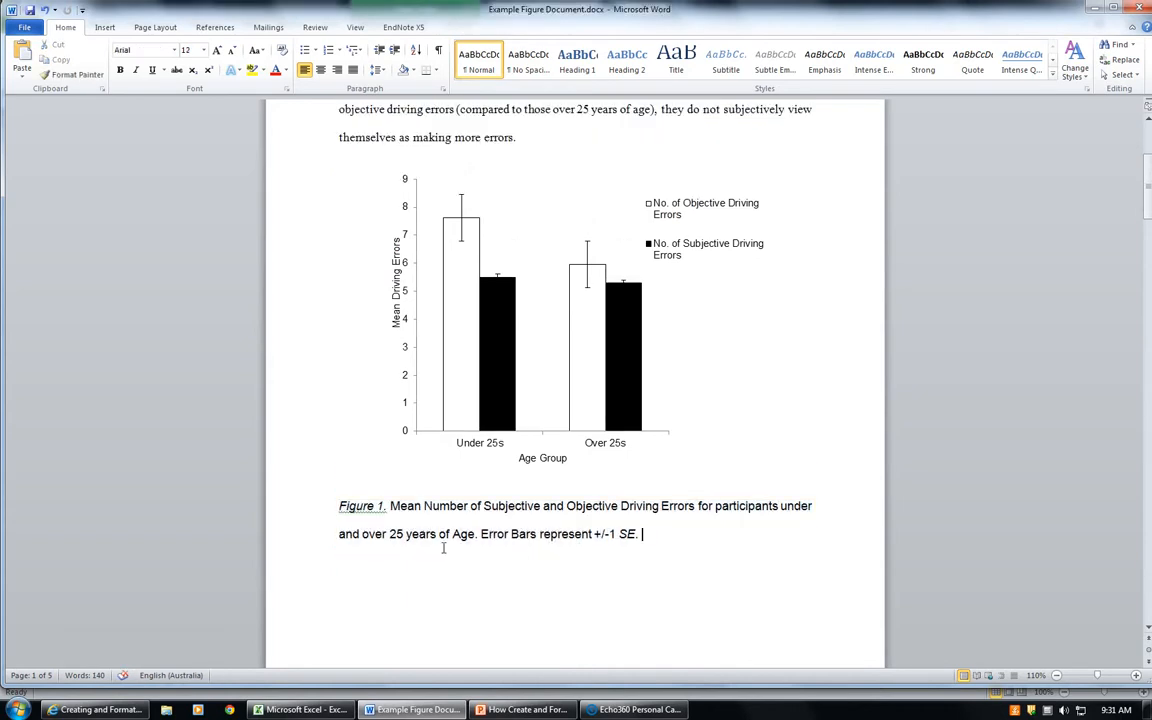
pyautogui.scroll(1, 403, 533)
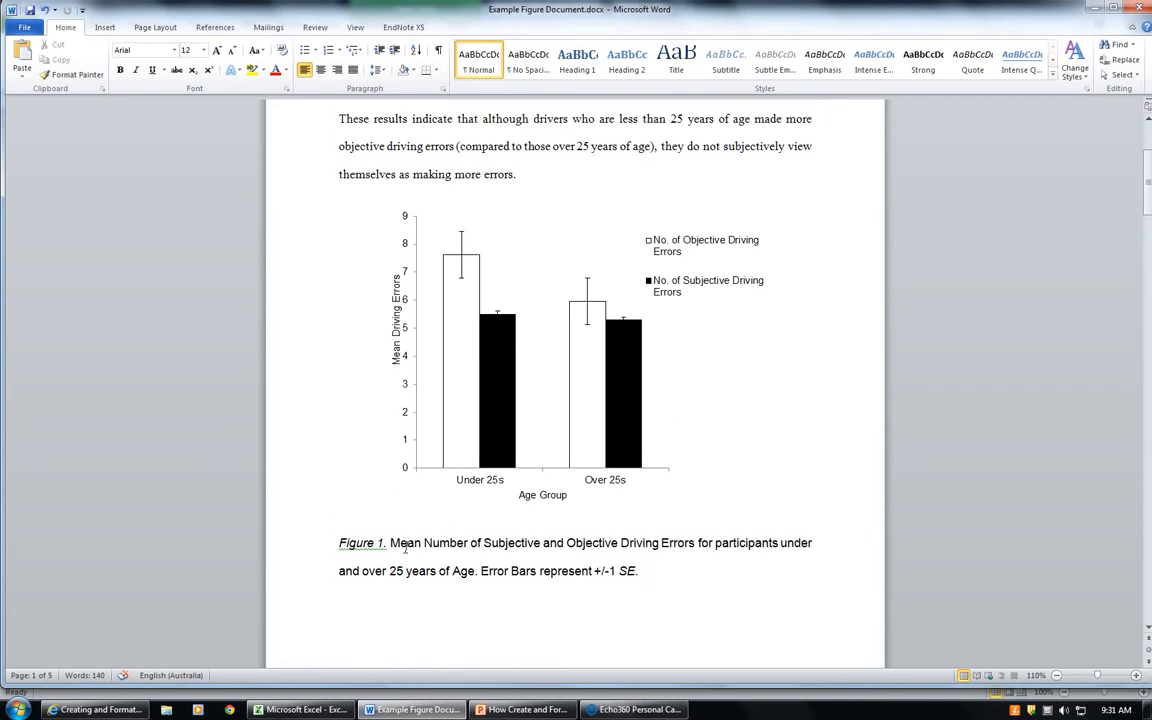
pyautogui.moveTo(404, 548); pyautogui.dragTo(478, 597)
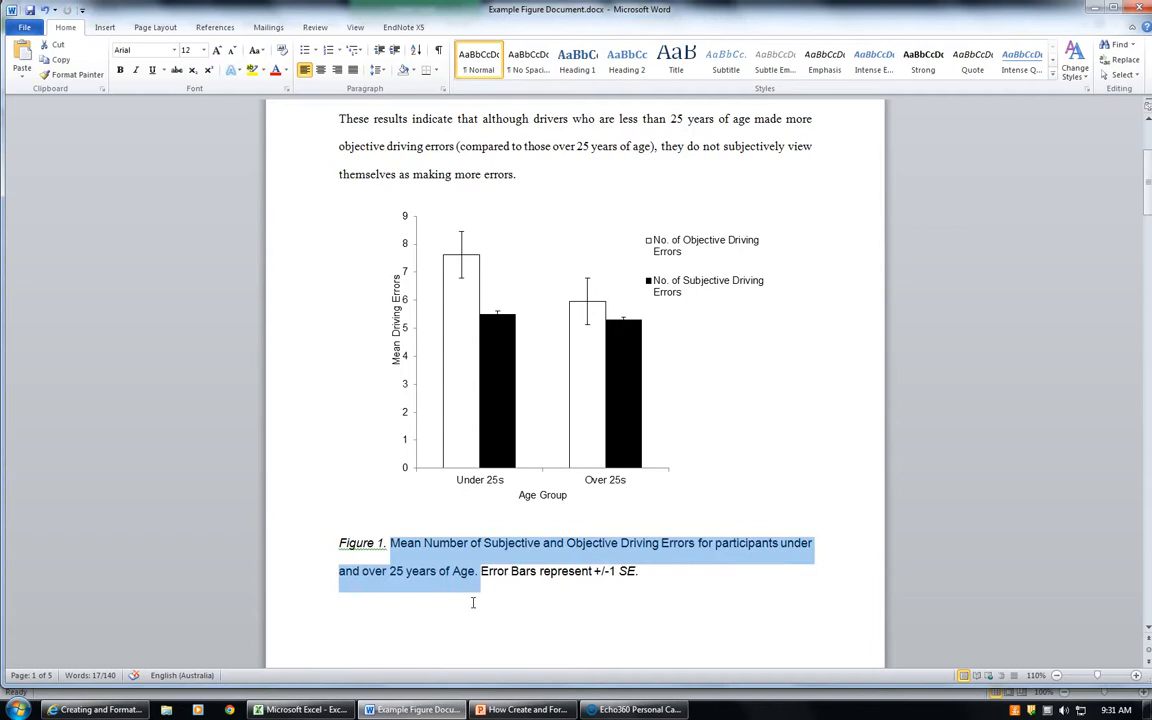
pyautogui.click(365, 561)
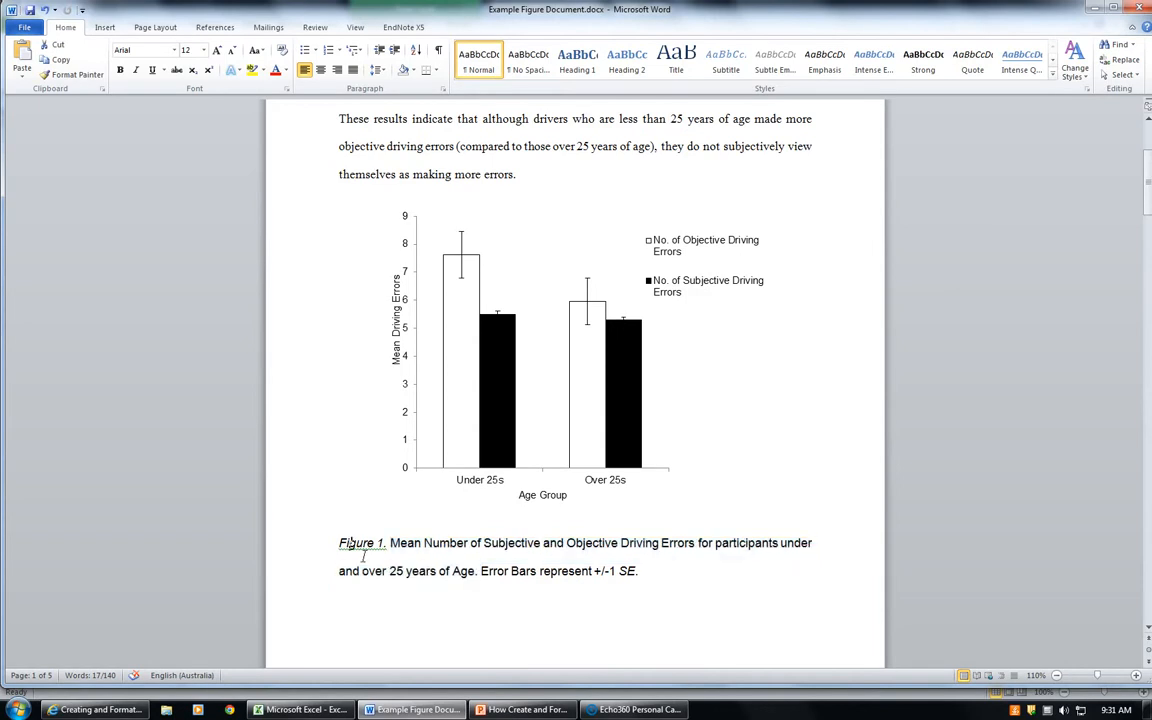
# - Check the italic formatting of the "Figure 1" label at the start of the caption
pyautogui.scroll(1, 350, 570)
pyautogui.moveTo(341, 584); pyautogui.dragTo(398, 590)
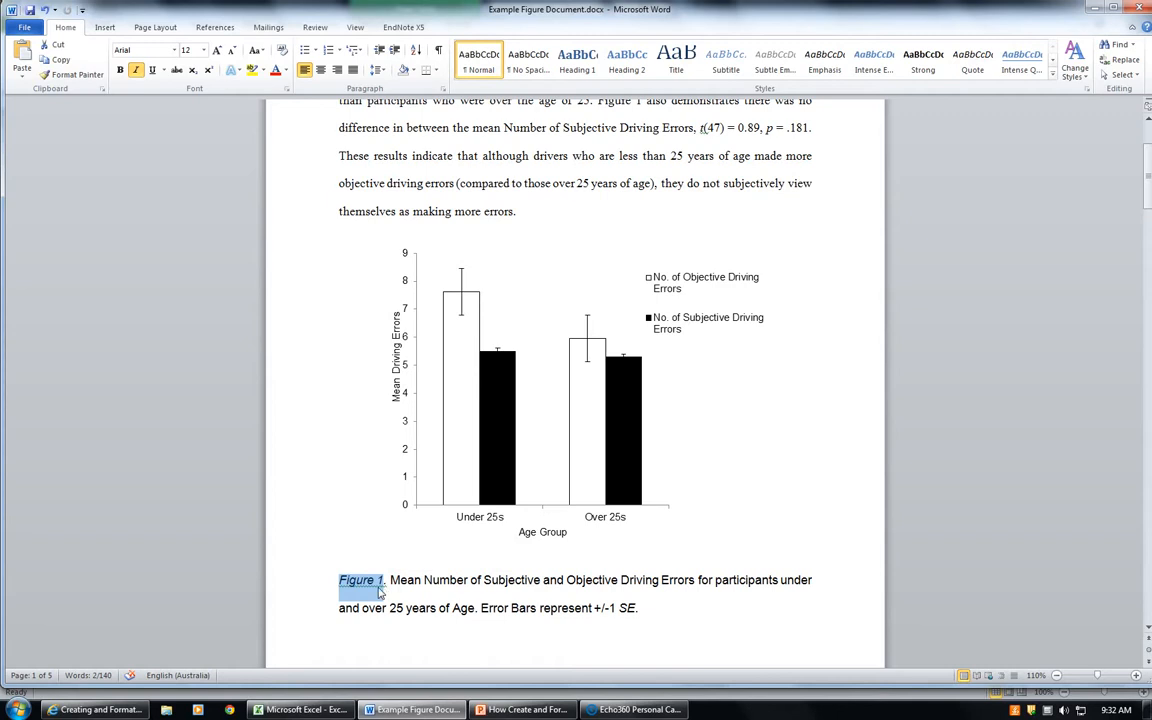
pyautogui.click(354, 592)
pyautogui.moveTo(356, 594); pyautogui.dragTo(384, 591)
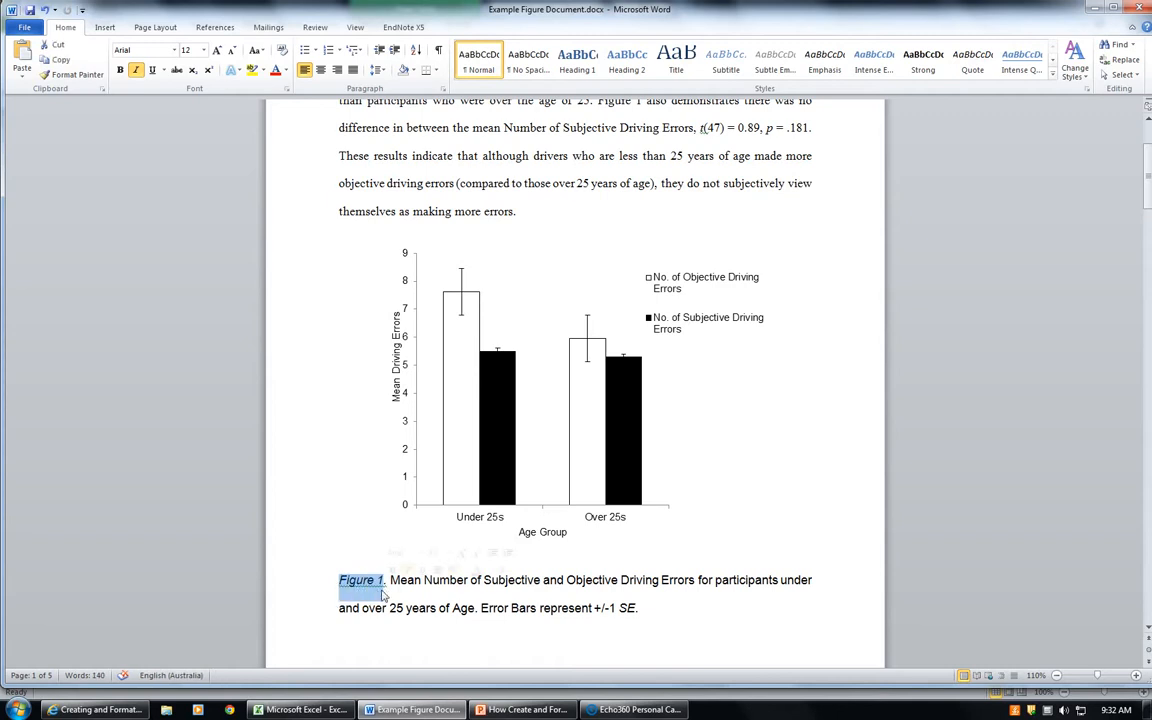
pyautogui.scroll(1, 384, 594)
pyautogui.click(357, 625)
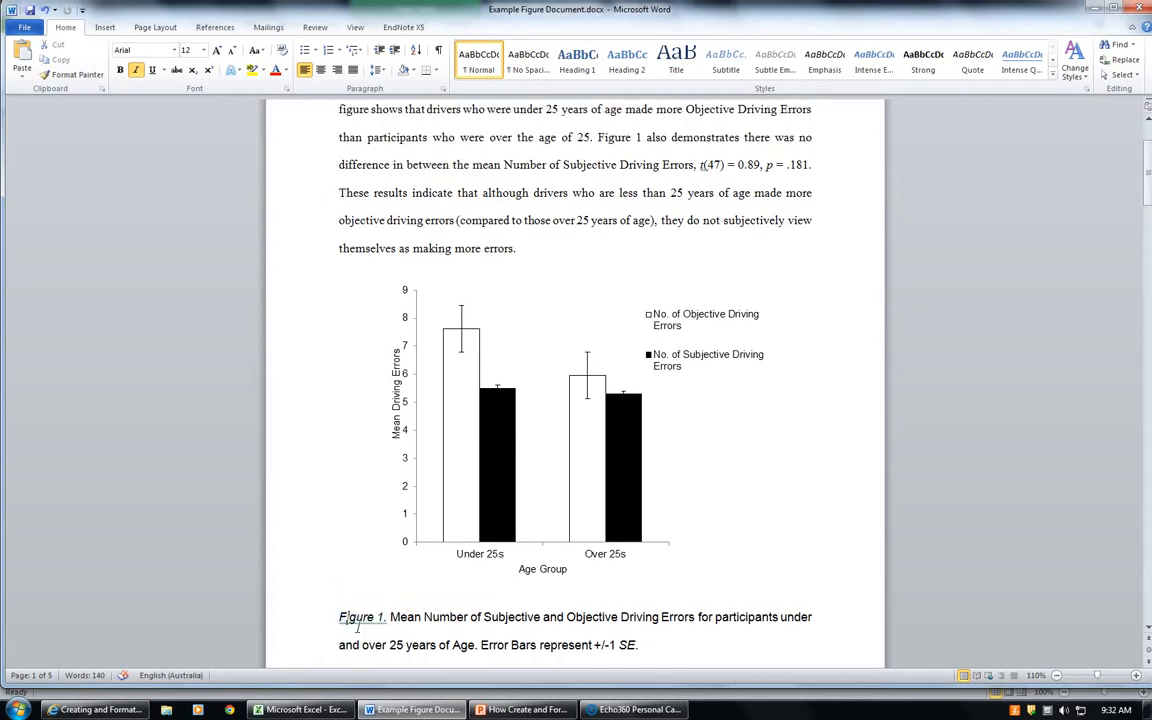
# - Examine the variables and age groups described in the caption's title and compare the wording with the results paragraph
pyautogui.click(392, 621)
pyautogui.keyDown('shift'); pyautogui.click(472, 660); pyautogui.keyUp('shift')
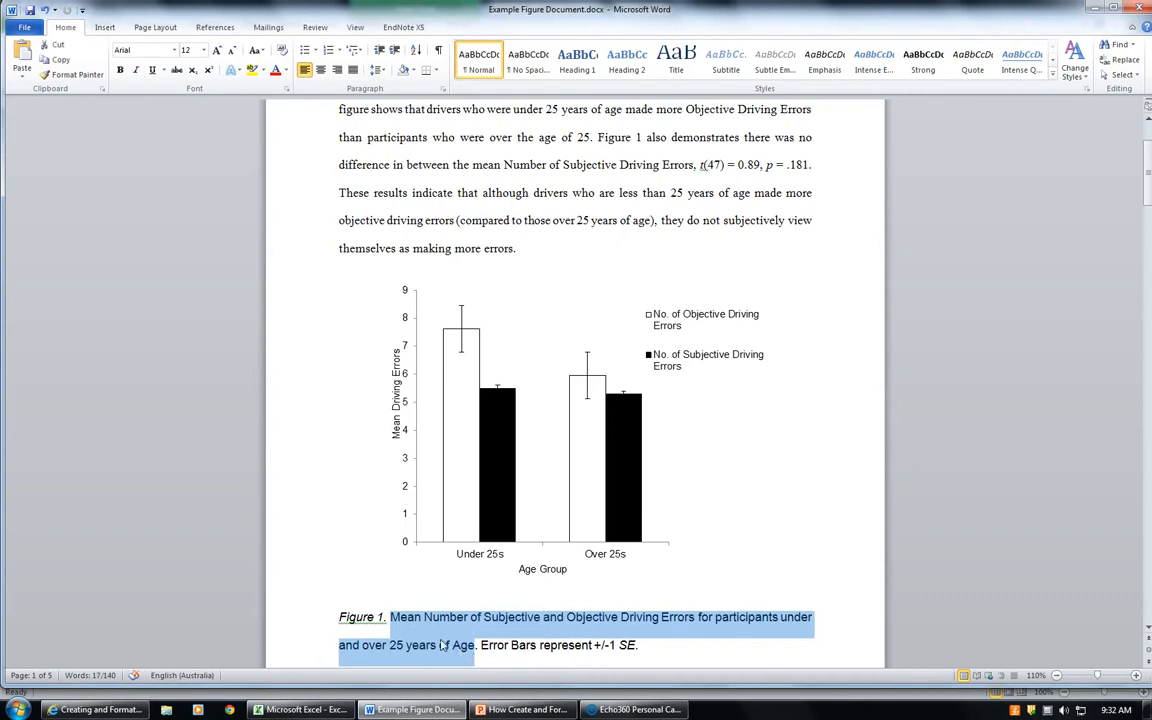
pyautogui.click(393, 618)
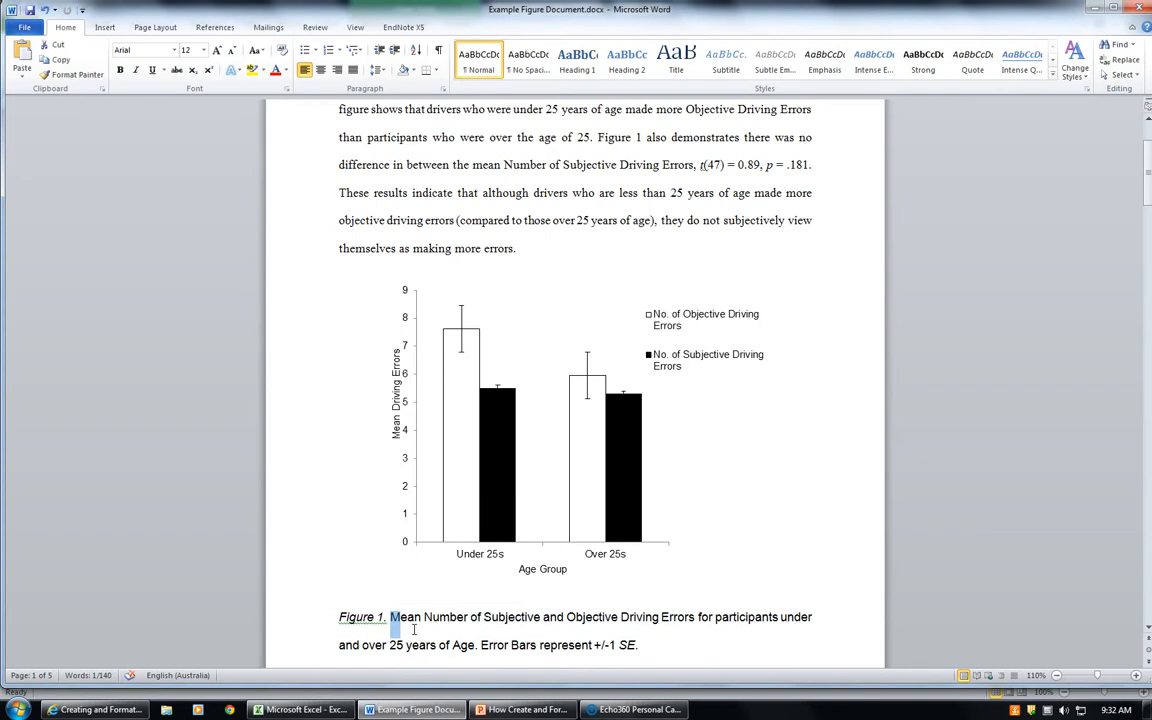
pyautogui.moveTo(340, 648); pyautogui.dragTo(500, 631)
pyautogui.click(428, 626)
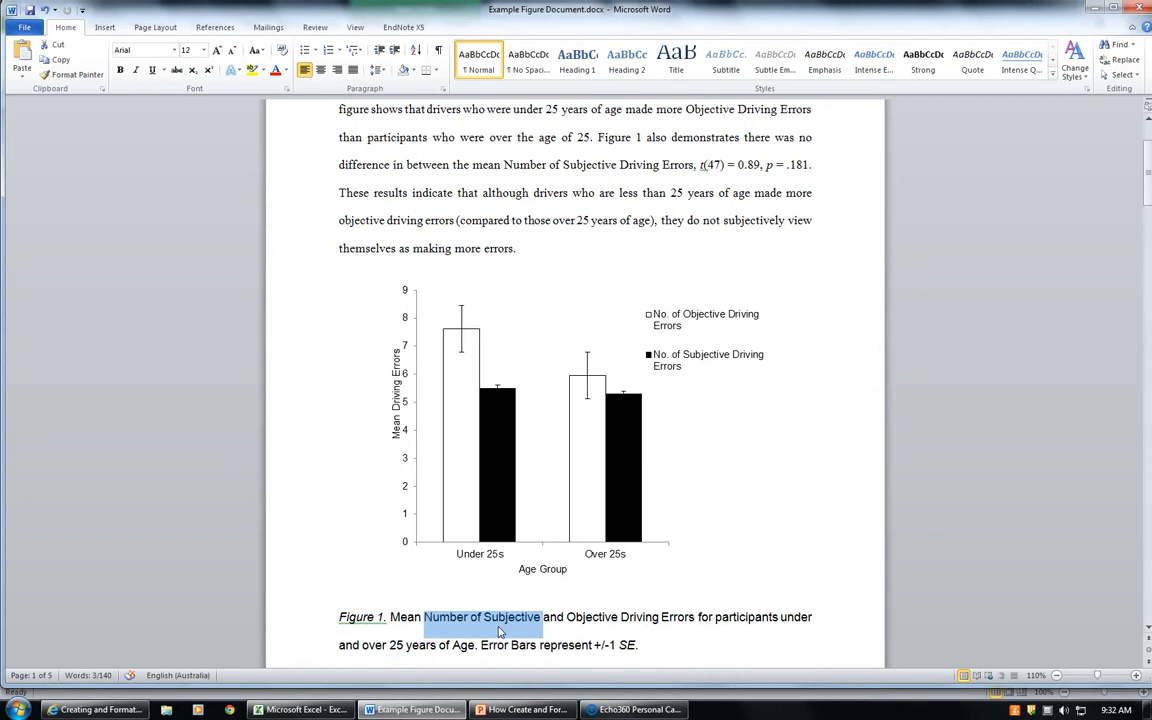
pyautogui.scroll(1, 818, 175)
pyautogui.moveTo(686, 146); pyautogui.dragTo(812, 148)
pyautogui.scroll(-1, 663, 532)
pyautogui.click(505, 585)
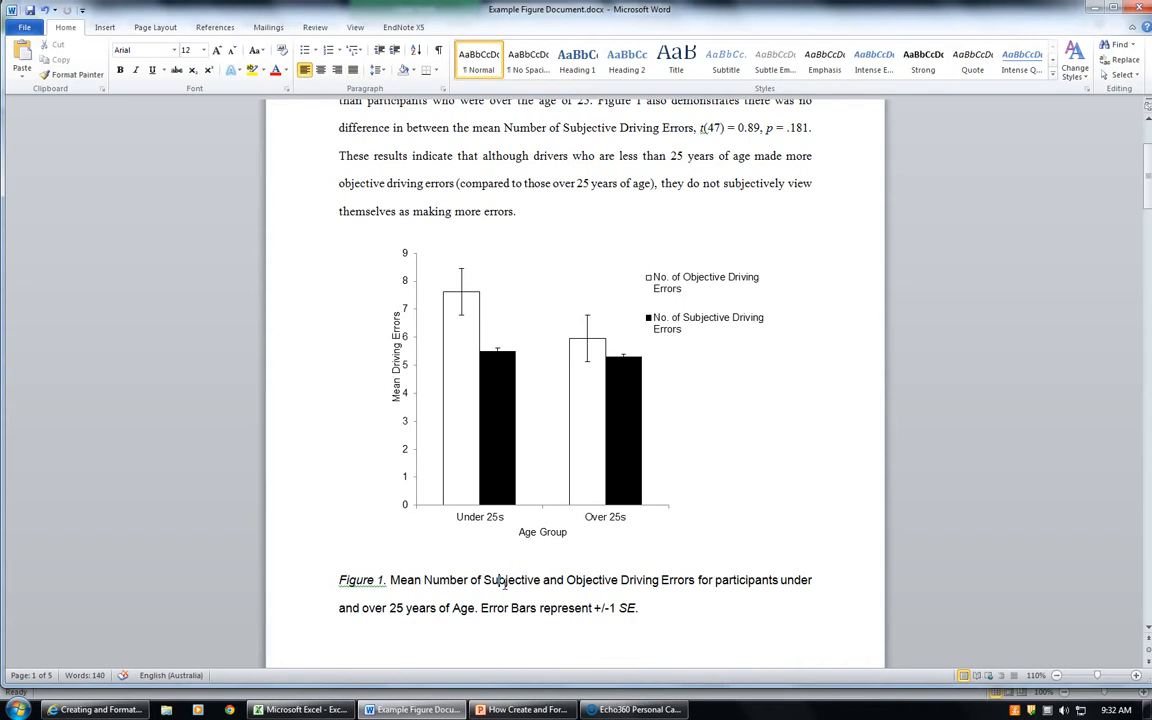
# - Check the caption's closing error bar sentence and review the complete caption against the chart
pyautogui.moveTo(479, 608); pyautogui.dragTo(648, 619)
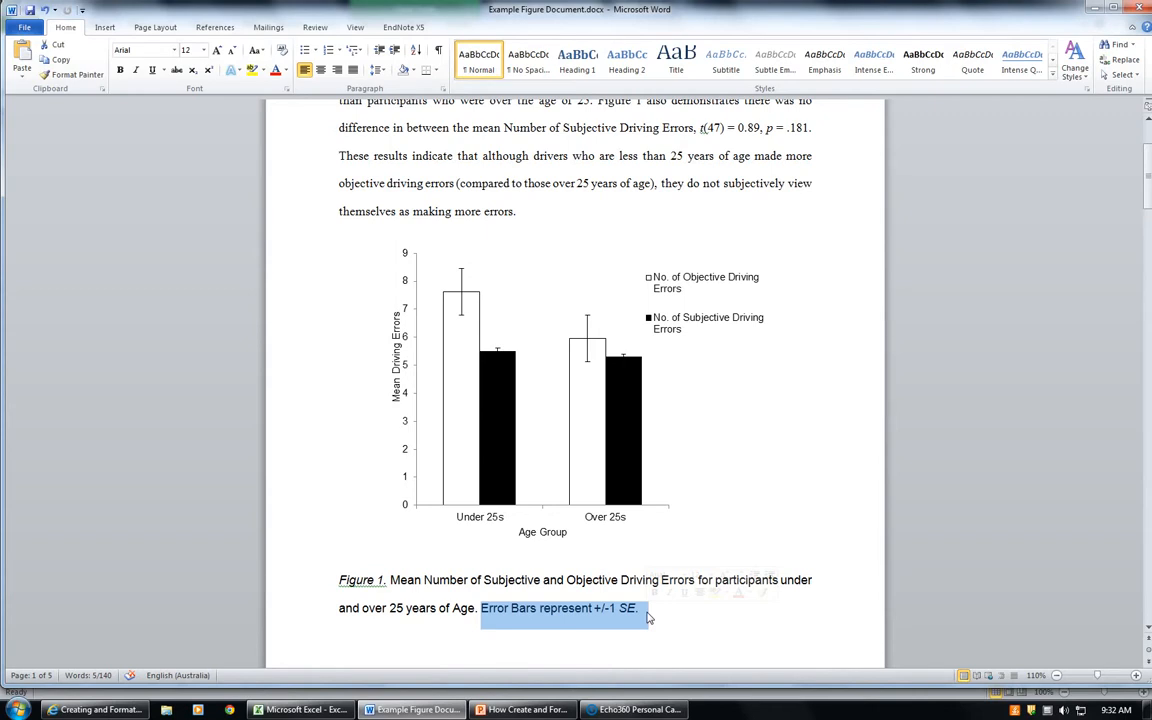
pyautogui.click(662, 621)
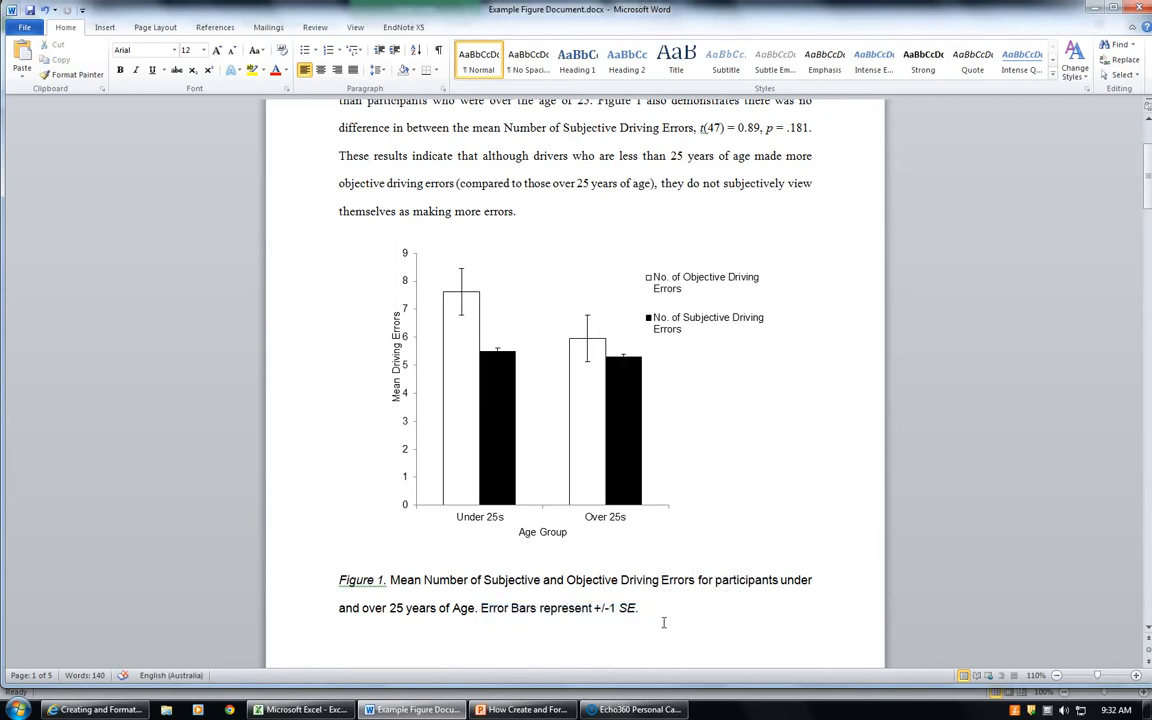
pyautogui.moveTo(660, 611); pyautogui.dragTo(340, 588)
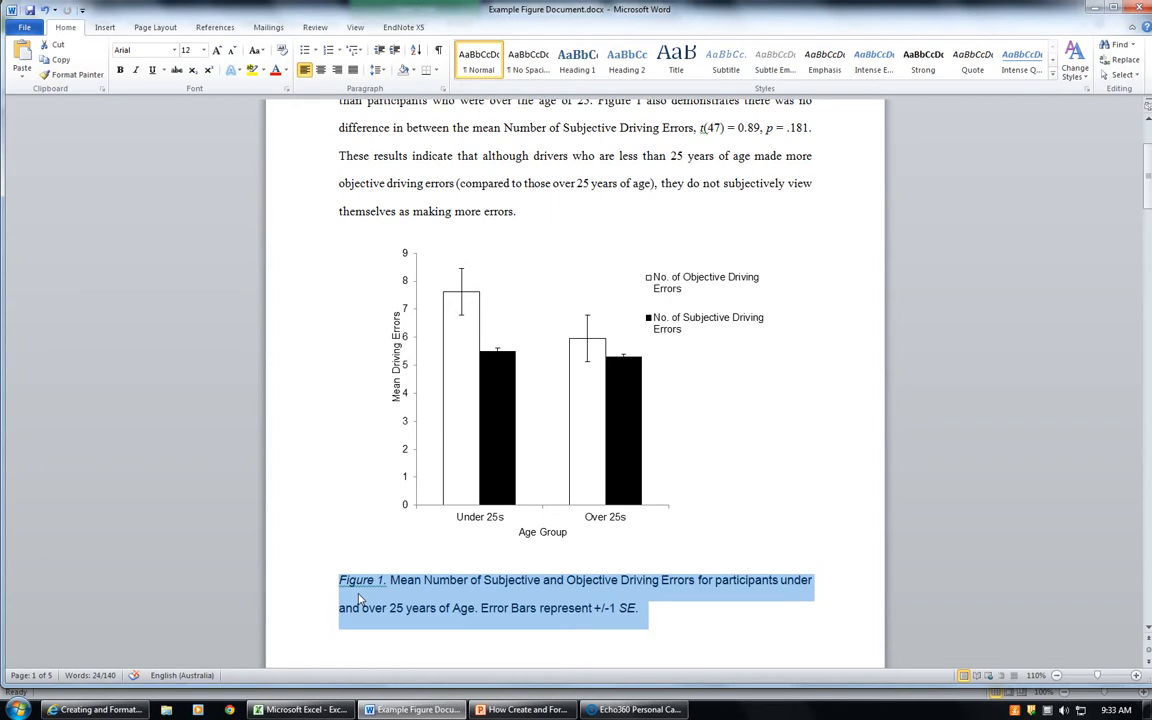
pyautogui.click(486, 527)
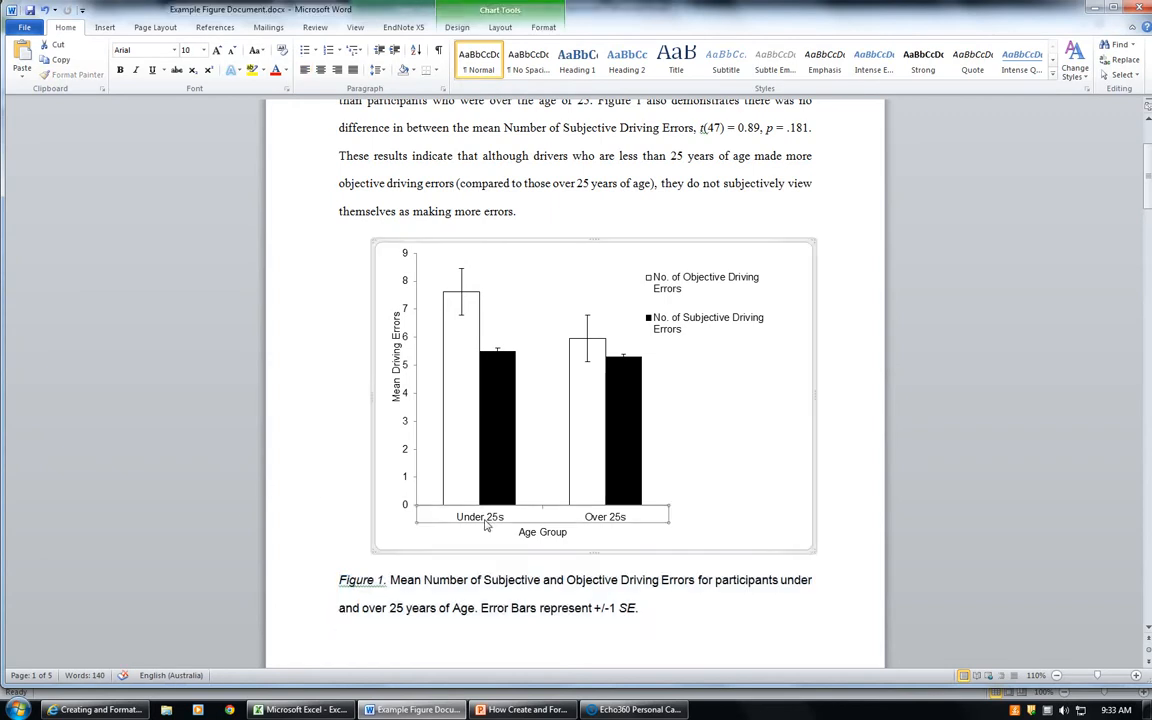
pyautogui.click(650, 620)
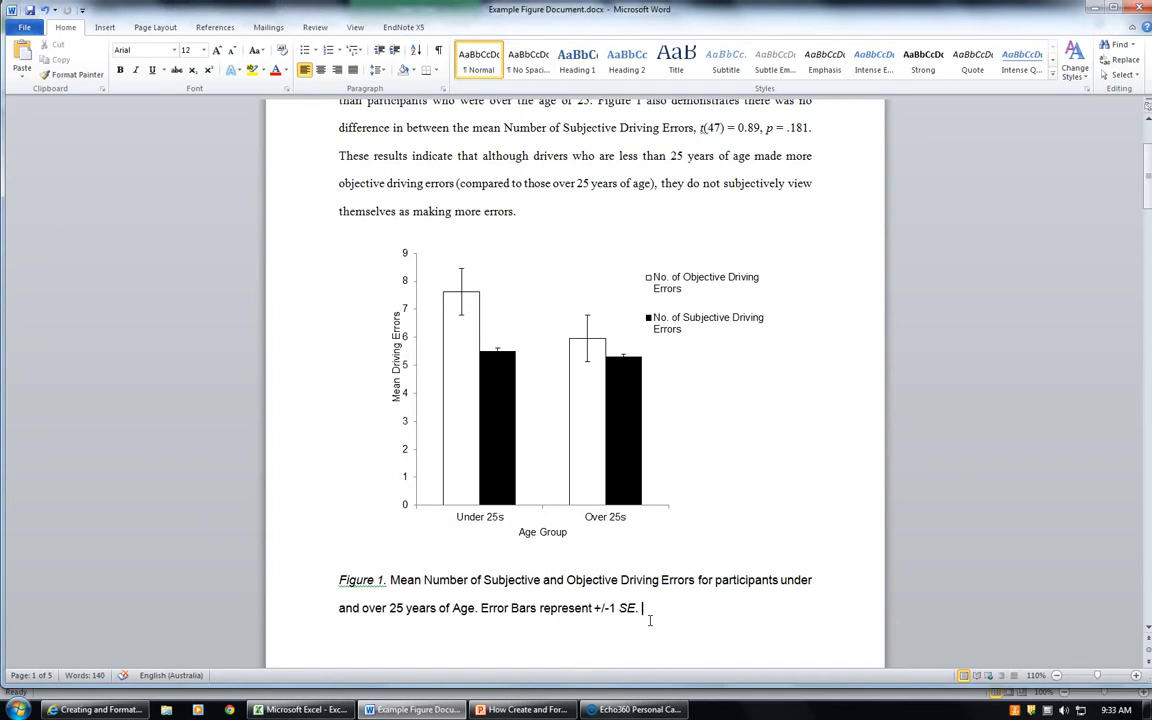
# - Compare the font and alignment of the Figure 1 caption with those of the results paragraph above the chart
pyautogui.moveTo(650, 620); pyautogui.dragTo(336, 582)
pyautogui.click(342, 156)
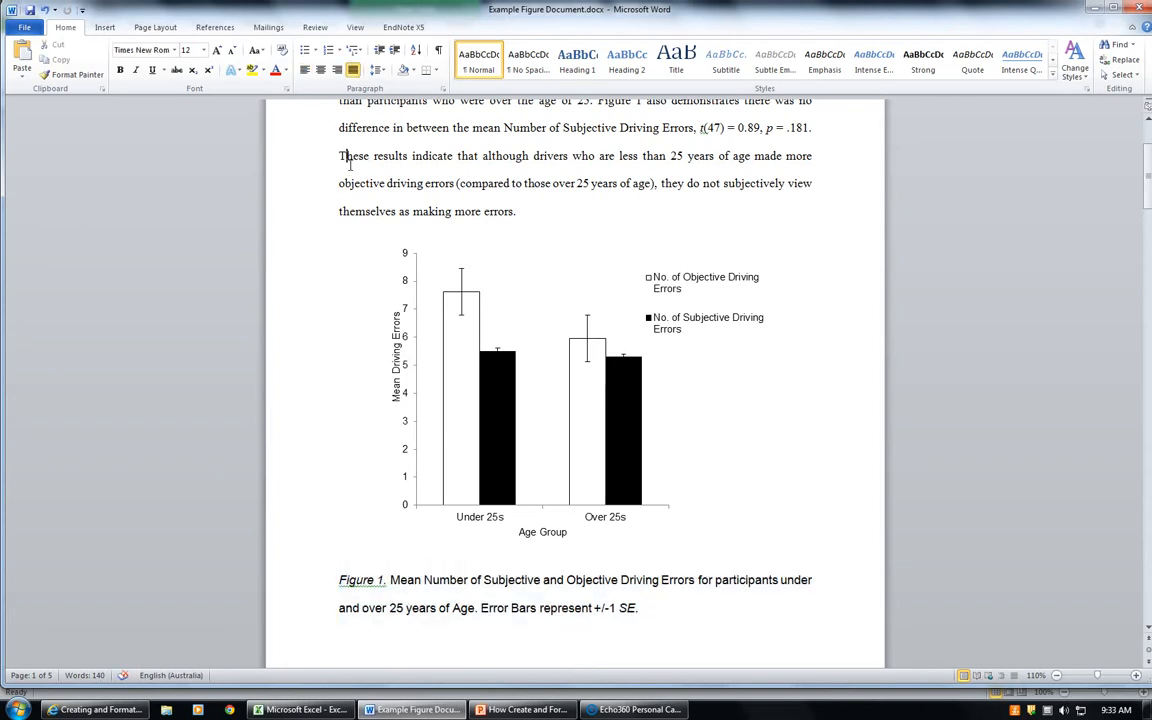
pyautogui.scroll(1, 350, 165)
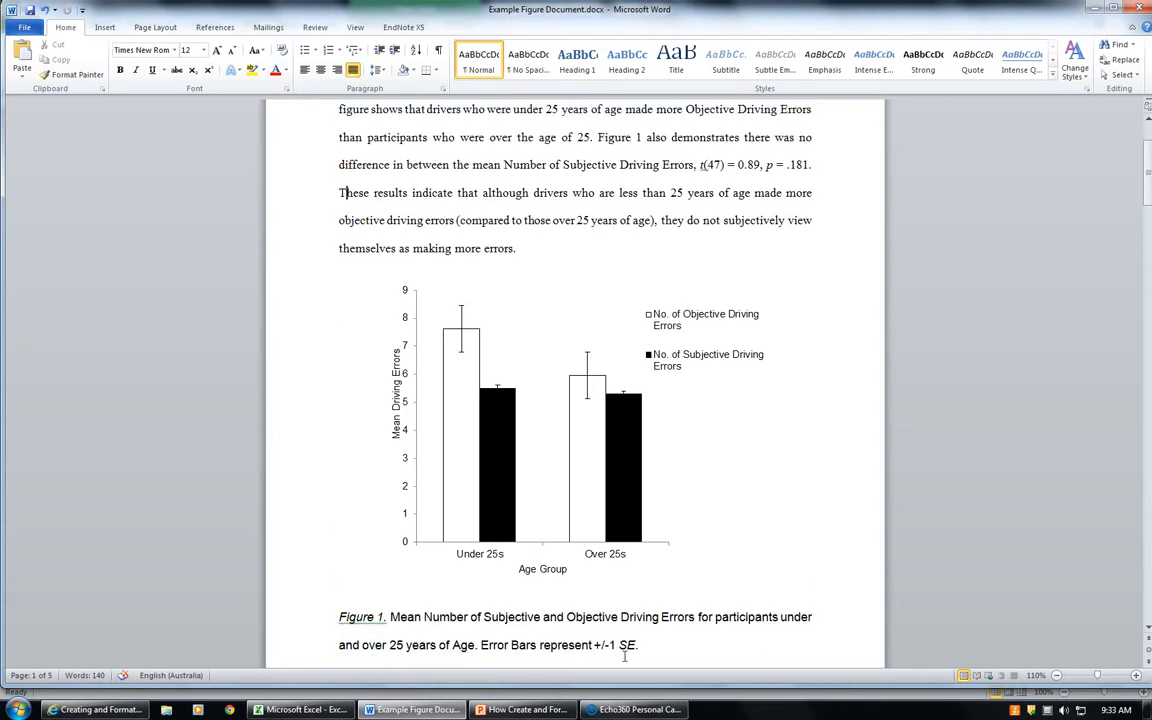
pyautogui.click(659, 647)
pyautogui.scroll(-1, 659, 647)
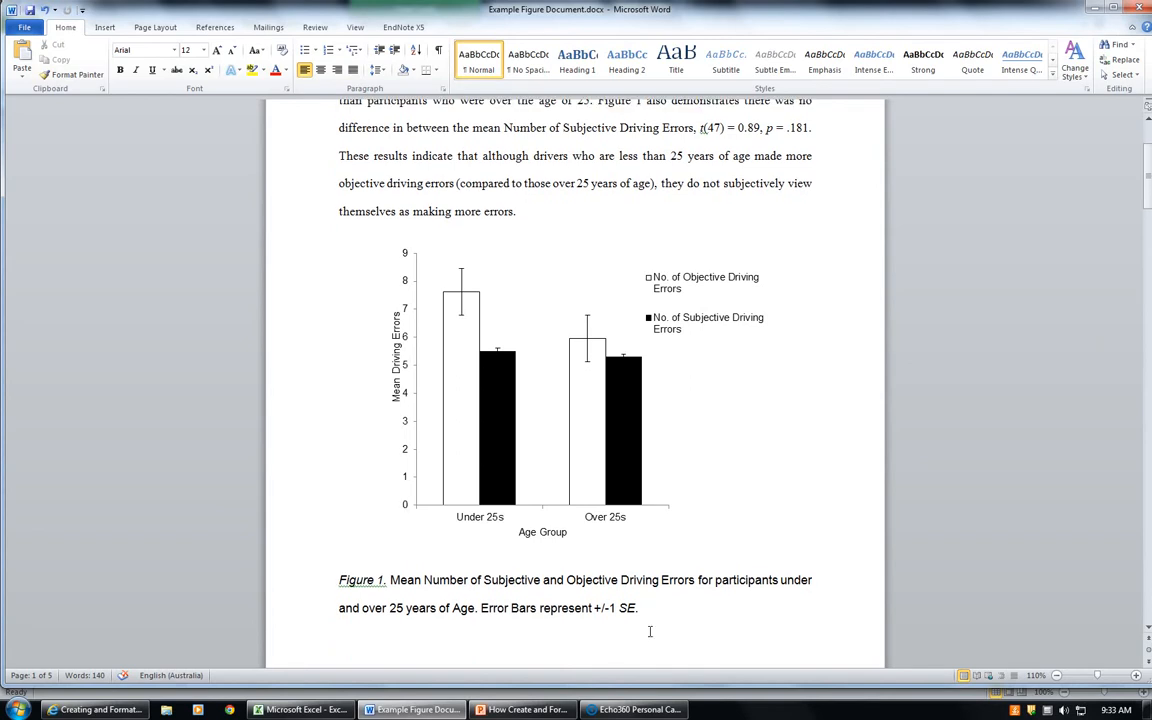
# - Try pushing the Figure 1 caption onto the next page by inserting blank lines before it
pyautogui.click(355, 589)
pyautogui.scroll(-1, 353, 588)
pyautogui.scroll(-3, 352, 580)
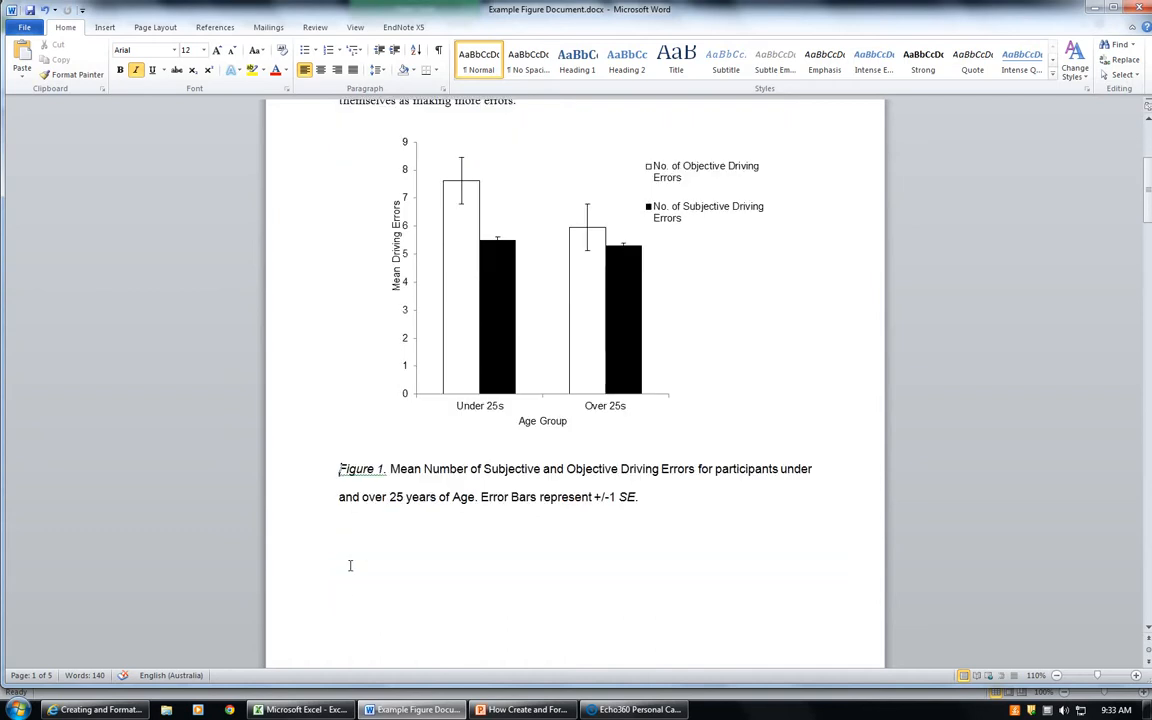
pyautogui.press('Return')
pyautogui.press('Return')
pyautogui.press('Return')
pyautogui.press('Return')
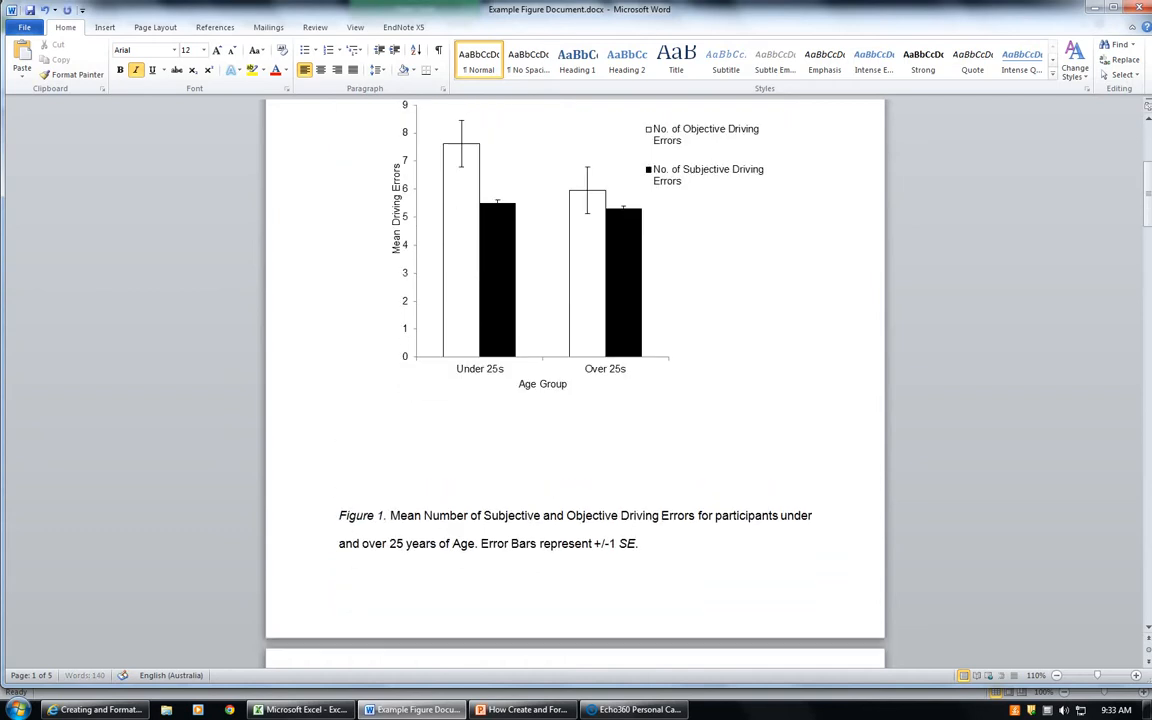
pyautogui.scroll(6, 506, 445)
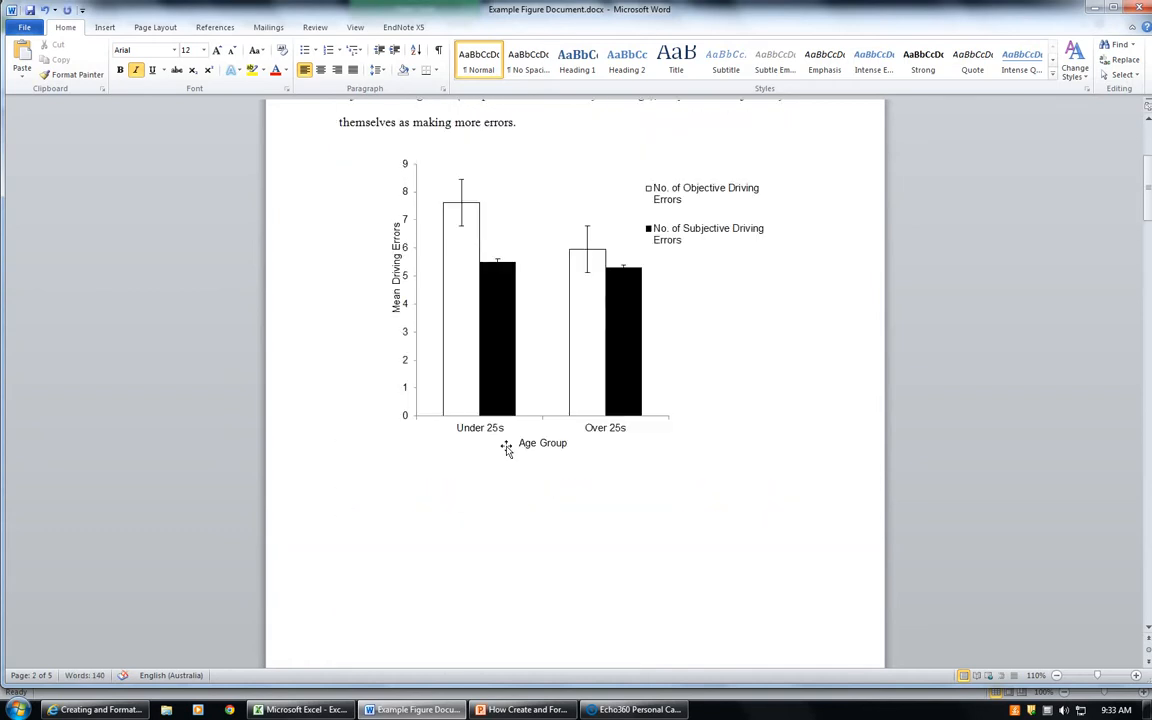
pyautogui.scroll(-7, 497, 418)
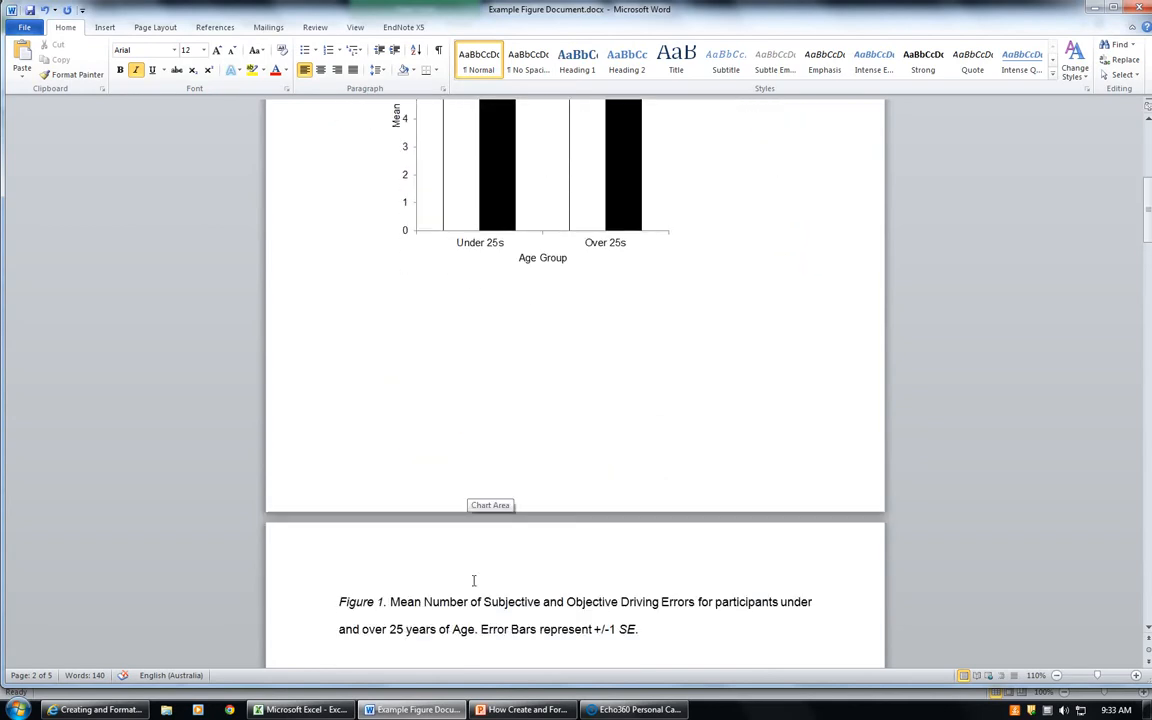
# - Remove the blank lines before the Figure 1 caption to bring it back beneath the chart
pyautogui.scroll(1, 505, 549)
pyautogui.press('BackSpace')
pyautogui.press('BackSpace')
pyautogui.press('BackSpace')
pyautogui.press('BackSpace')
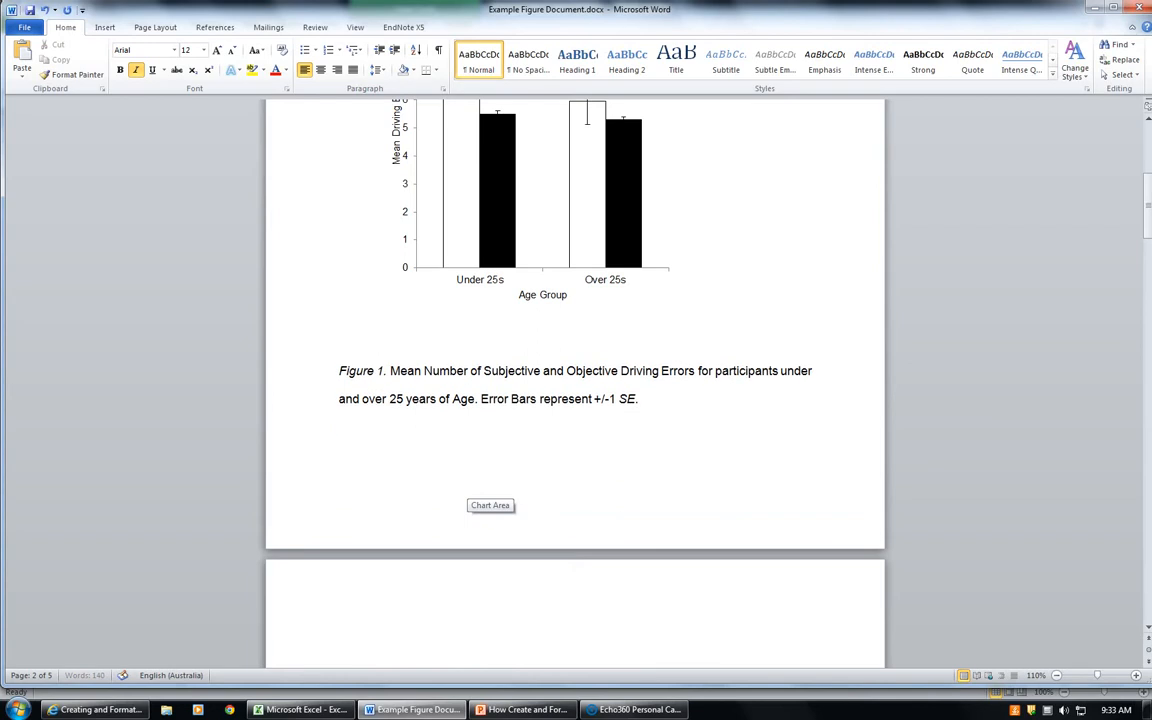